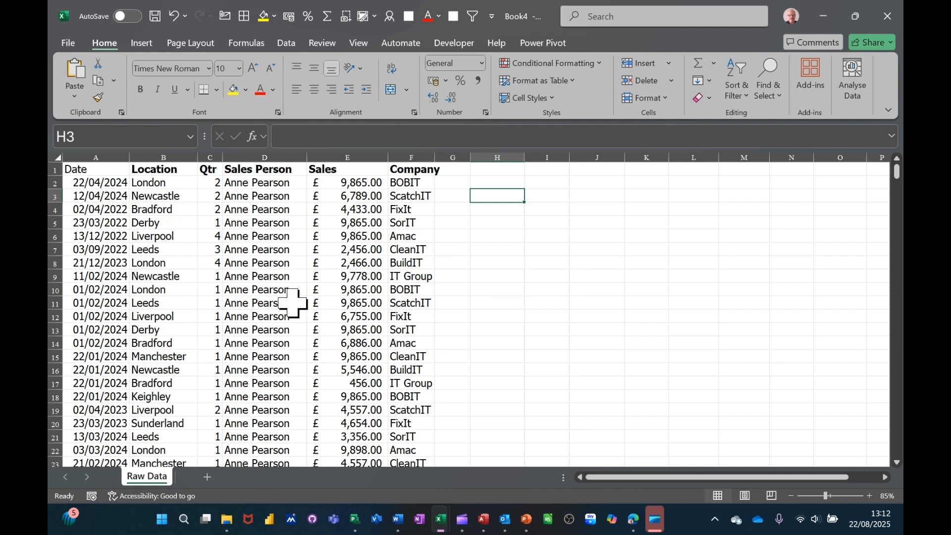
- Look through the sales records and column headings on the Raw Data sheet
{"action": "left_click", "coordinate": [250, 226]}
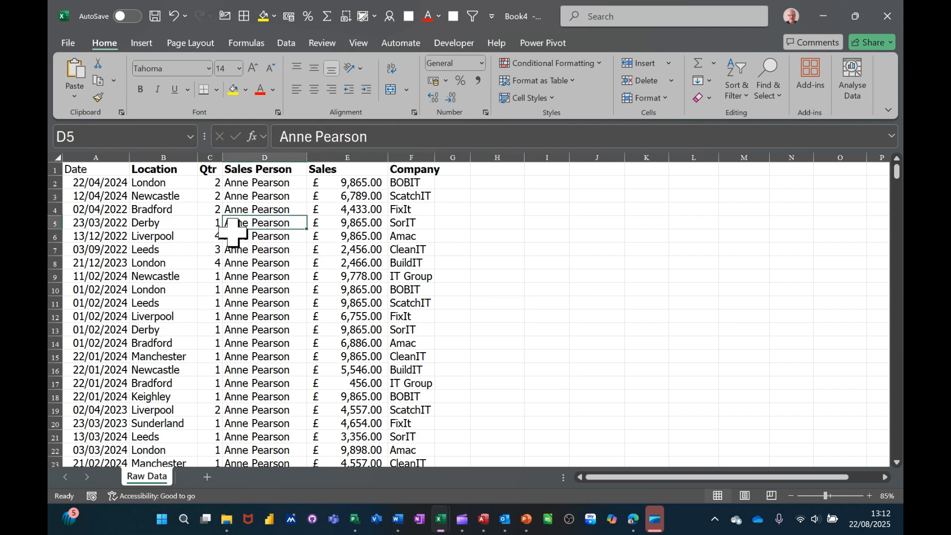
{"action": "scroll", "coordinate": [297, 270], "scroll_direction": "down", "scroll_amount": 3}
{"action": "scroll", "coordinate": [303, 279], "scroll_direction": "down", "scroll_amount": 15}
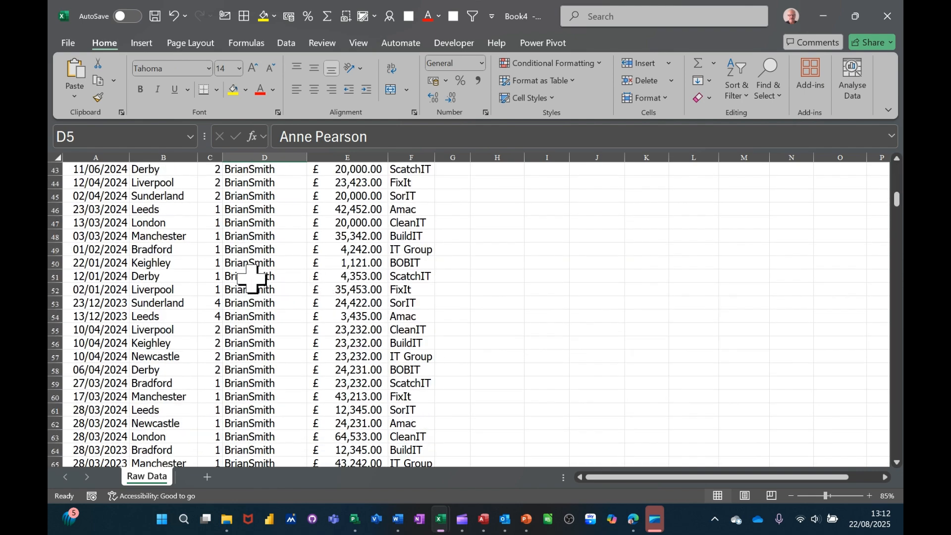
{"action": "scroll", "coordinate": [261, 288], "scroll_direction": "up", "scroll_amount": 5}
{"action": "scroll", "coordinate": [260, 288], "scroll_direction": "up", "scroll_amount": 13}
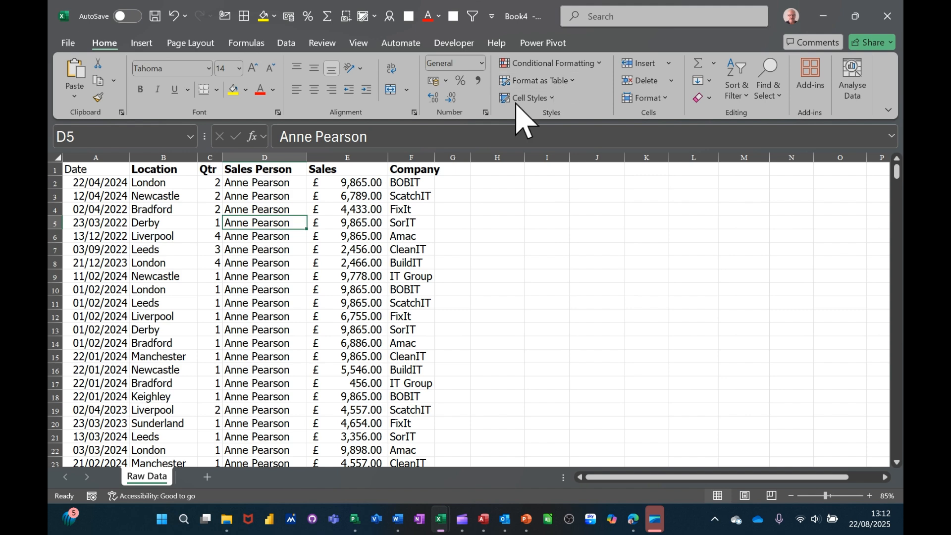
{"action": "left_click_drag", "start_coordinate": [90, 147], "coordinate": [424, 212]}
- Create a PivotTable from the Raw Data range A1:F432 on a new worksheet
{"action": "left_click", "coordinate": [261, 262]}
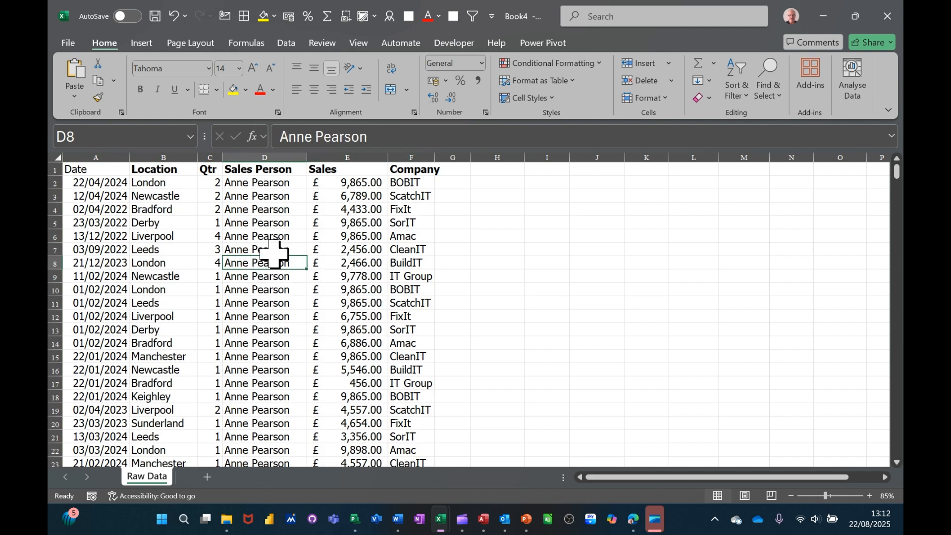
{"action": "left_click", "coordinate": [139, 43]}
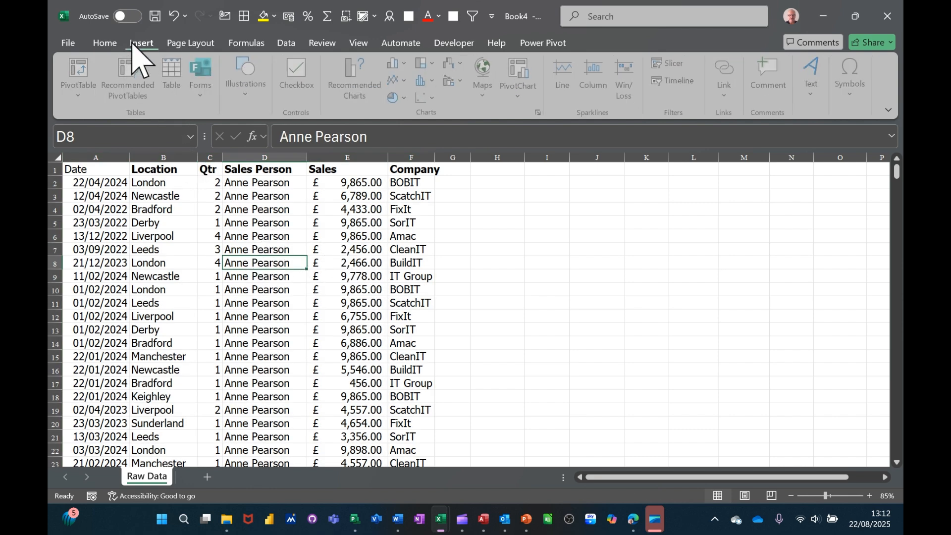
{"action": "left_click", "coordinate": [81, 79]}
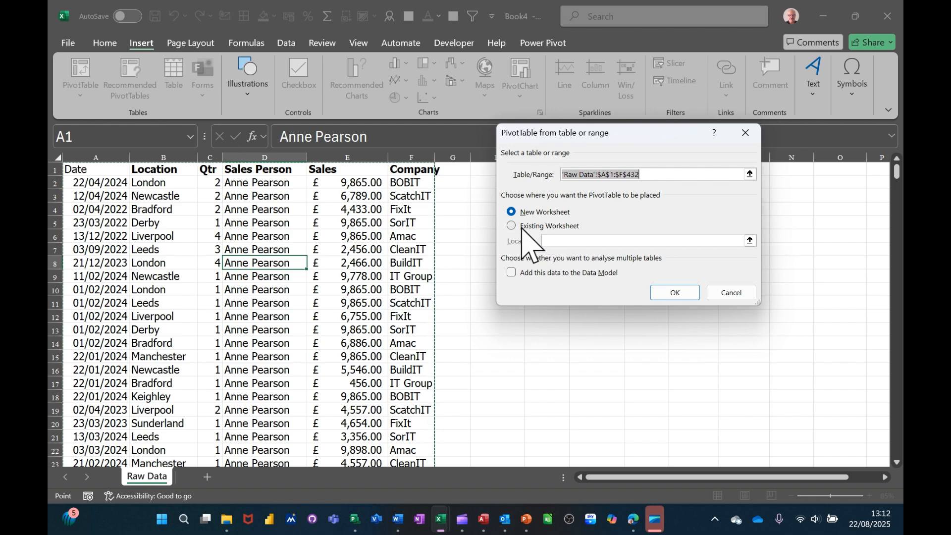
{"action": "left_click", "coordinate": [673, 293]}
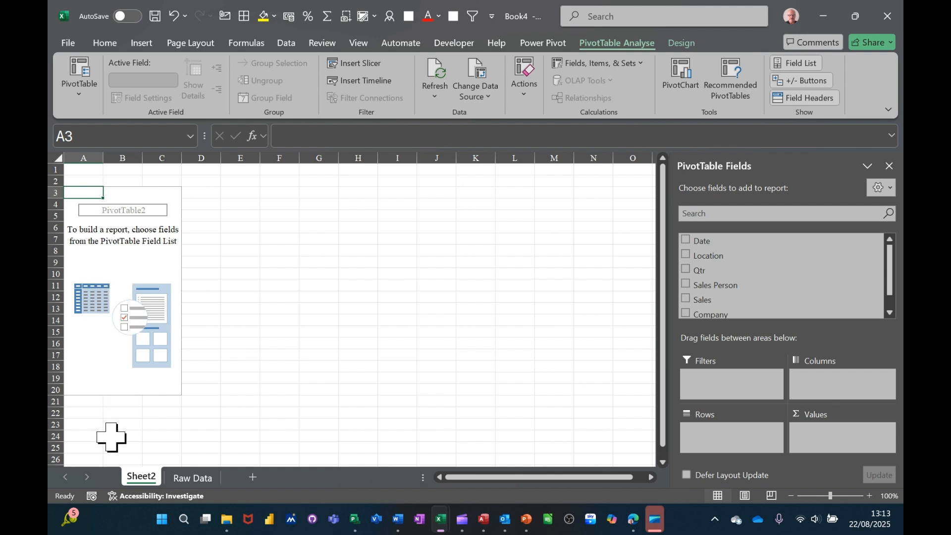
- Set Sales Person as the PivotTable's row field and sum Sales as its values
{"action": "left_click", "coordinate": [188, 478]}
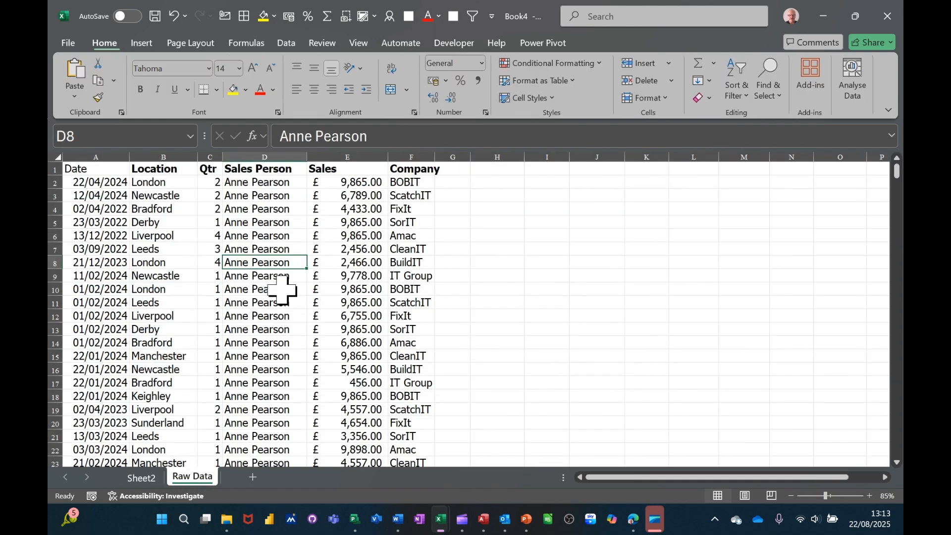
{"action": "left_click", "coordinate": [141, 478]}
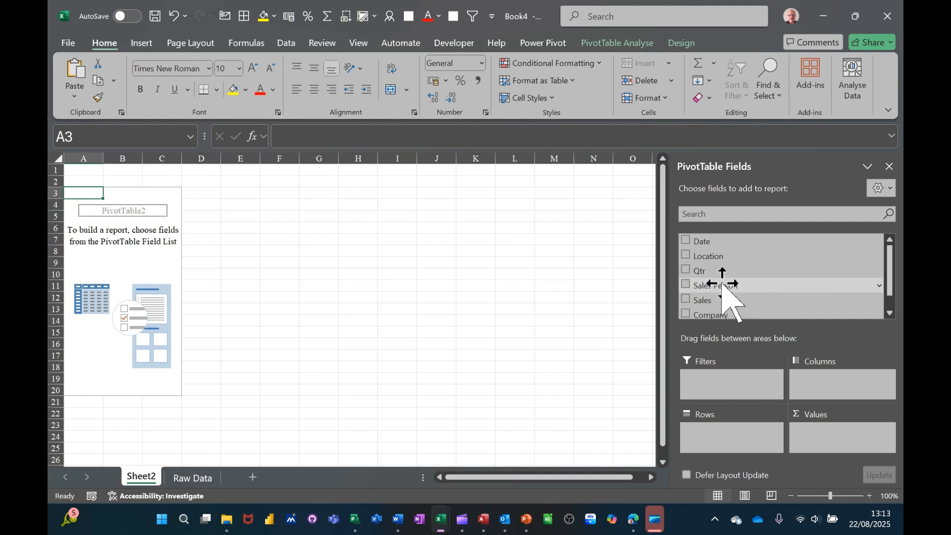
{"action": "left_click_drag", "start_coordinate": [722, 285], "coordinate": [718, 441]}
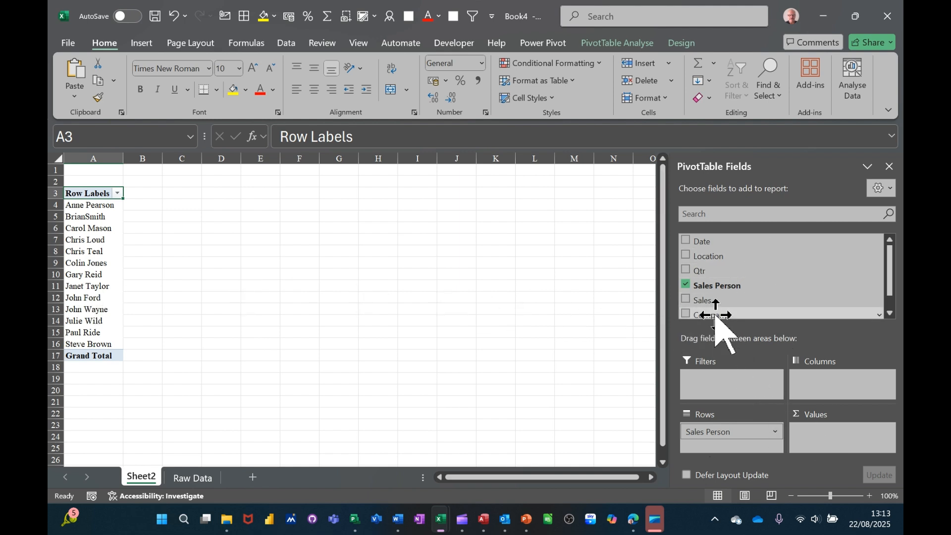
{"action": "left_click_drag", "start_coordinate": [708, 299], "coordinate": [826, 451]}
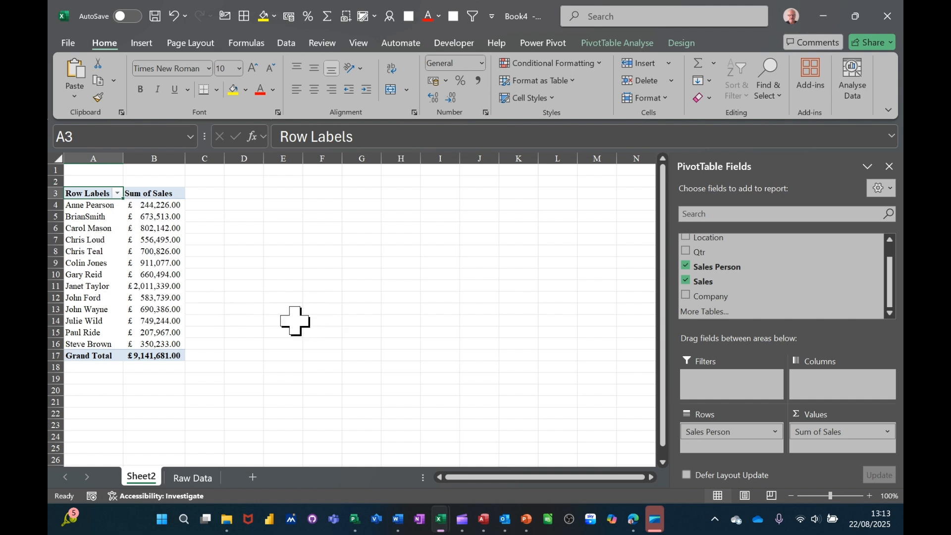
- Drill down into the first salesperson's sales total in B4 and look through the underlying records
{"action": "double_click", "coordinate": [150, 207]}
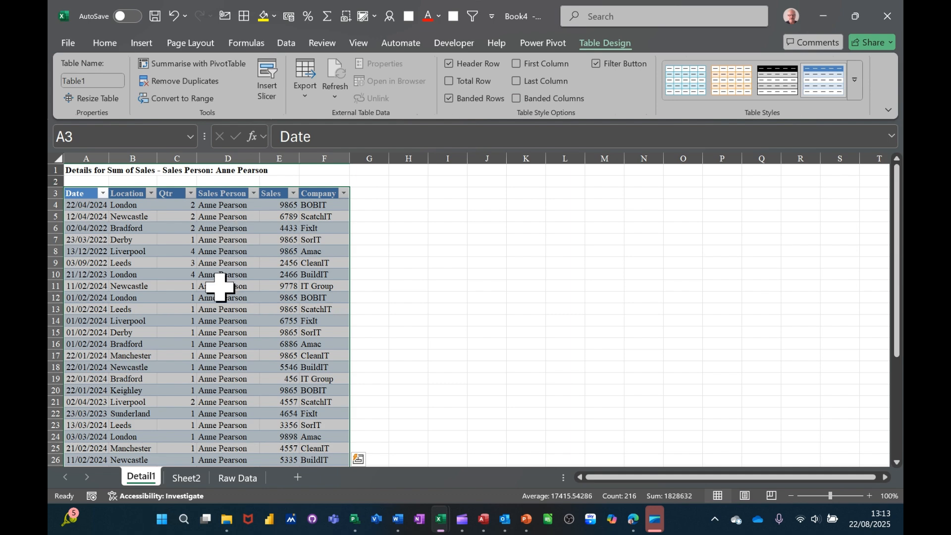
{"action": "scroll", "coordinate": [228, 287], "scroll_direction": "down", "scroll_amount": 9}
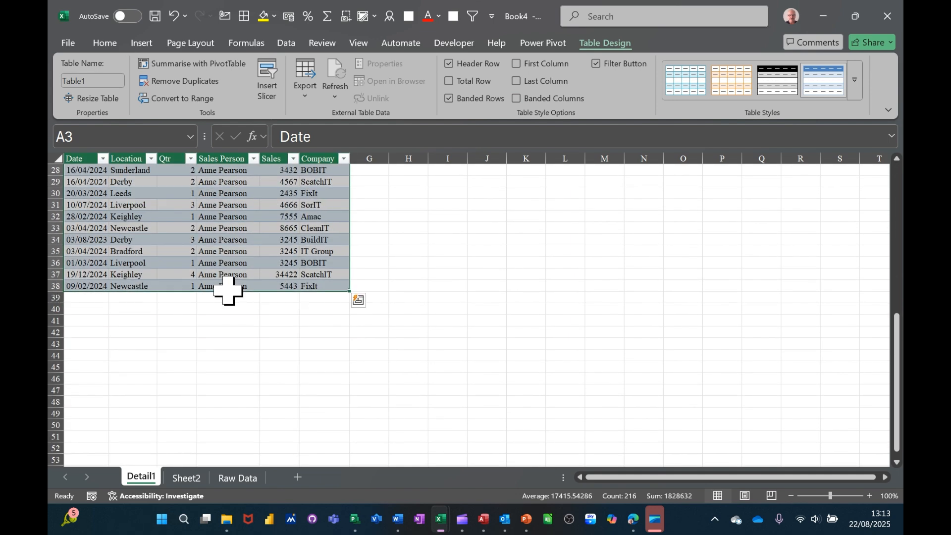
{"action": "scroll", "coordinate": [228, 290], "scroll_direction": "up", "scroll_amount": 8}
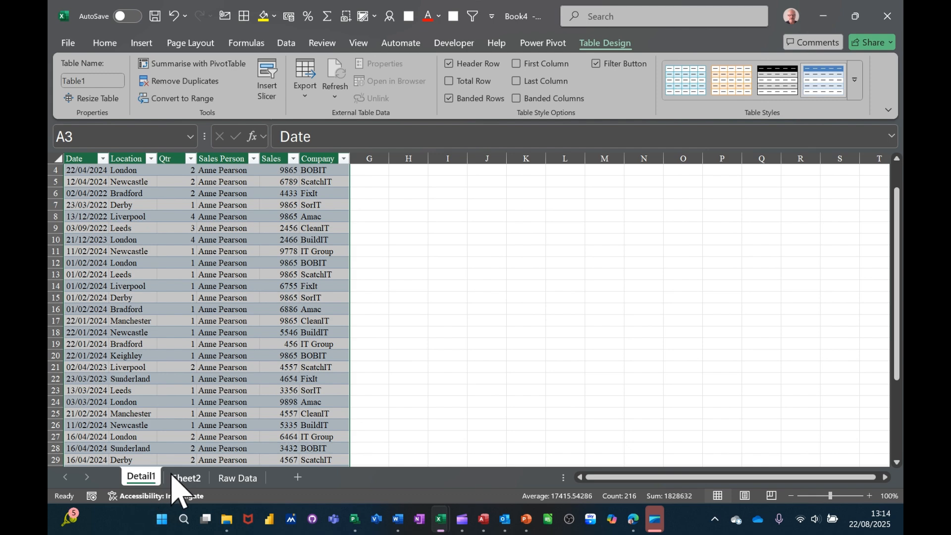
- Delete the Detail1 worksheet created by drilling down into the sales total
{"action": "left_click", "coordinate": [189, 479]}
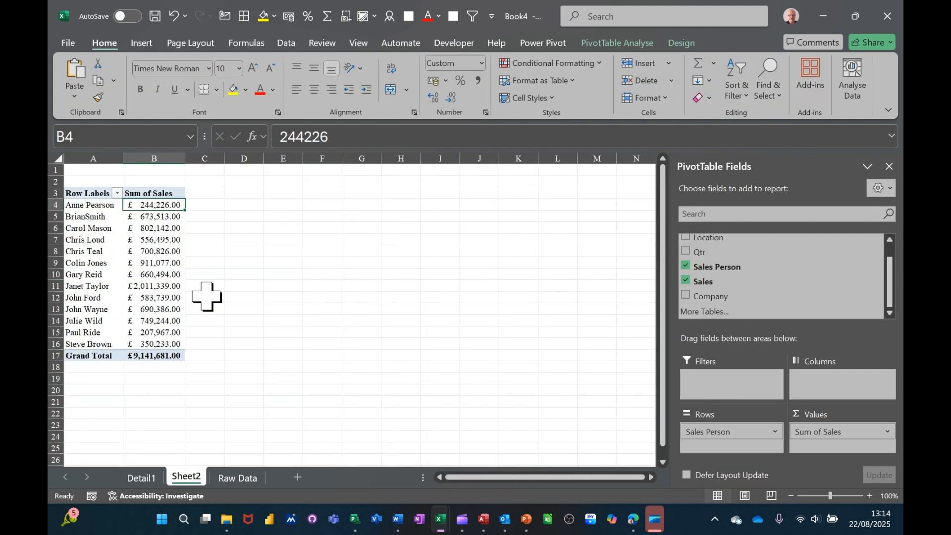
{"action": "right_click", "coordinate": [136, 478]}
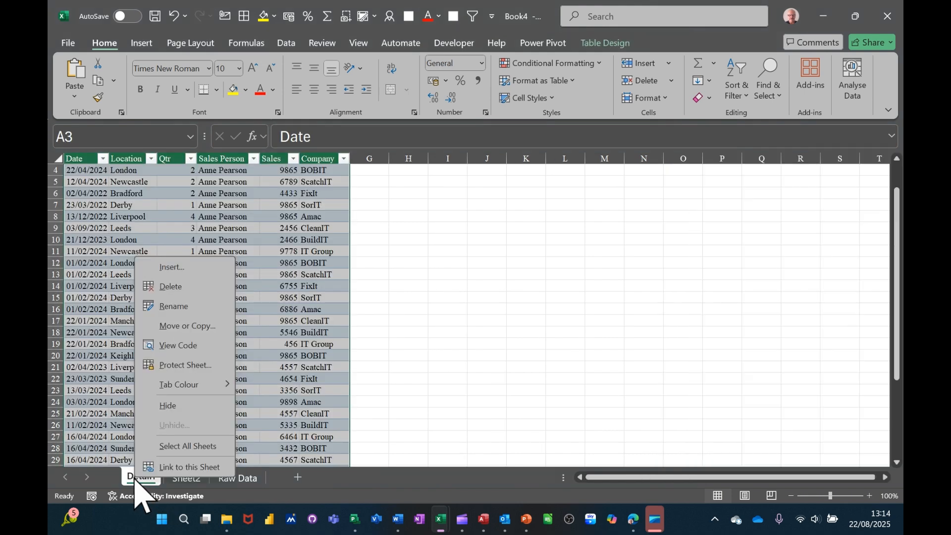
{"action": "left_click", "coordinate": [178, 286]}
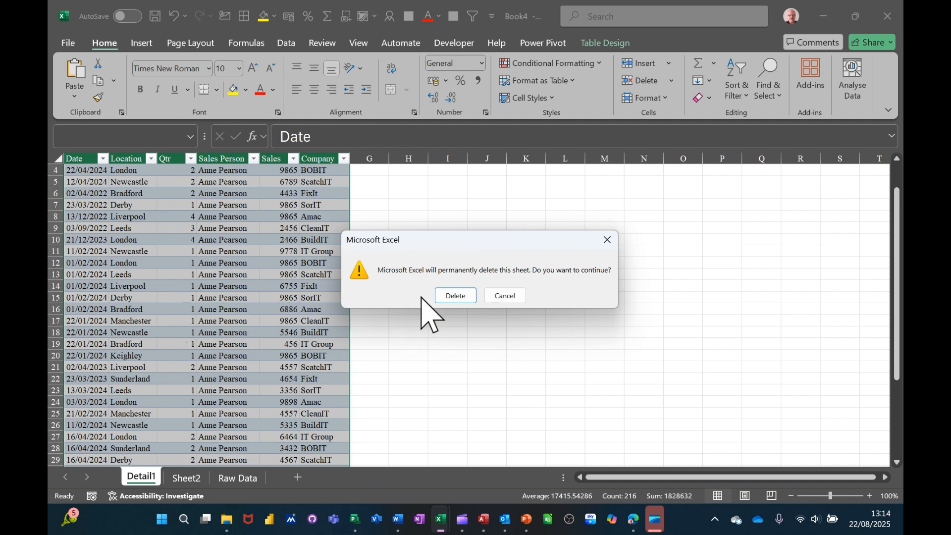
{"action": "left_click", "coordinate": [454, 296]}
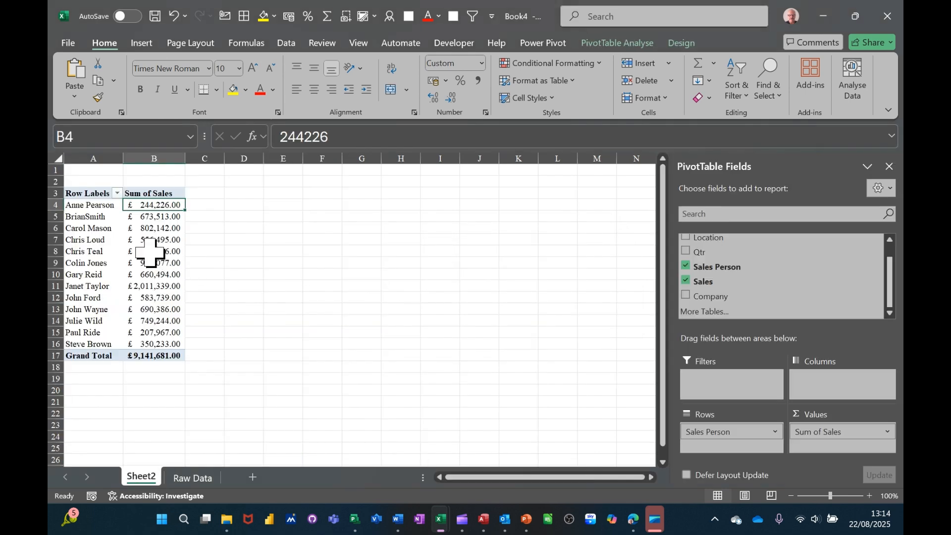
- Add Location as a report filter to the PivotTable and view its list of locations
{"action": "left_click", "coordinate": [150, 251]}
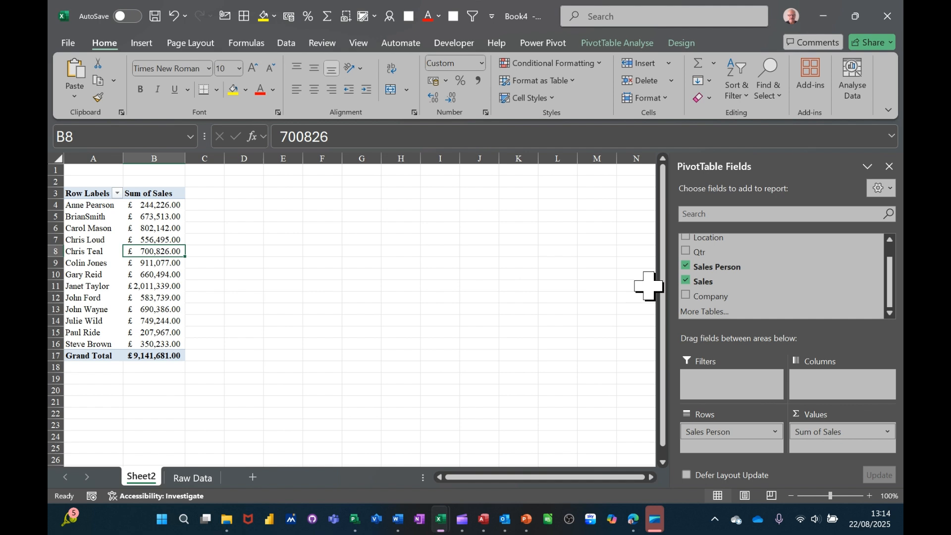
{"action": "left_click_drag", "start_coordinate": [719, 237], "coordinate": [723, 402]}
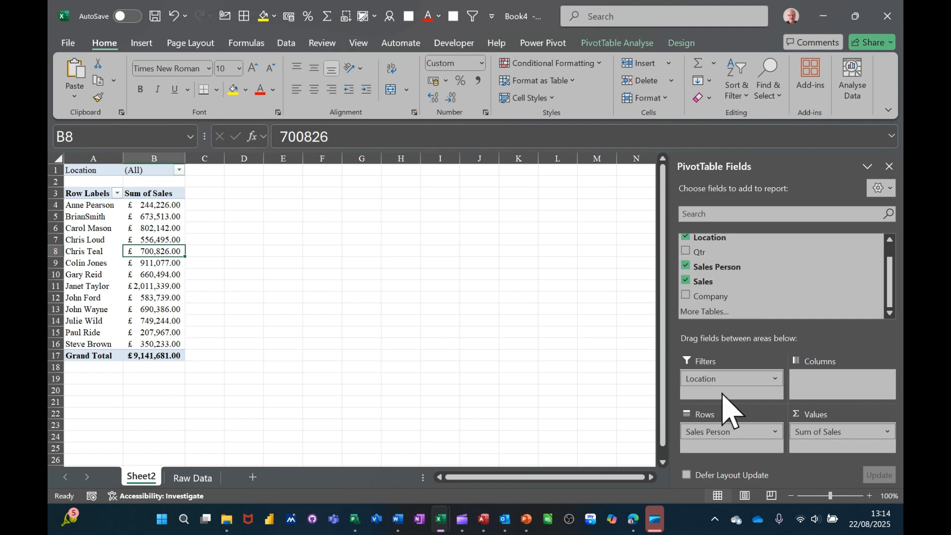
{"action": "left_click", "coordinate": [179, 170]}
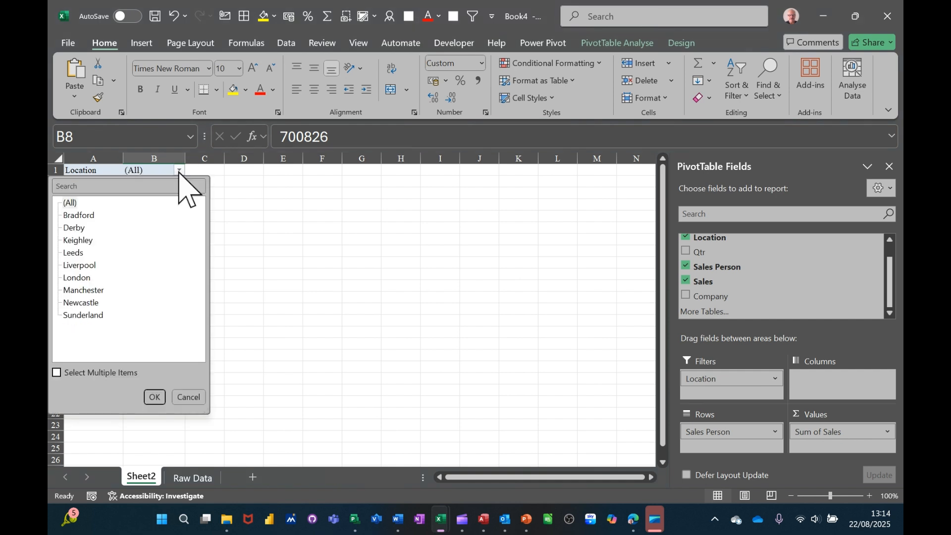
{"action": "left_click", "coordinate": [179, 170]}
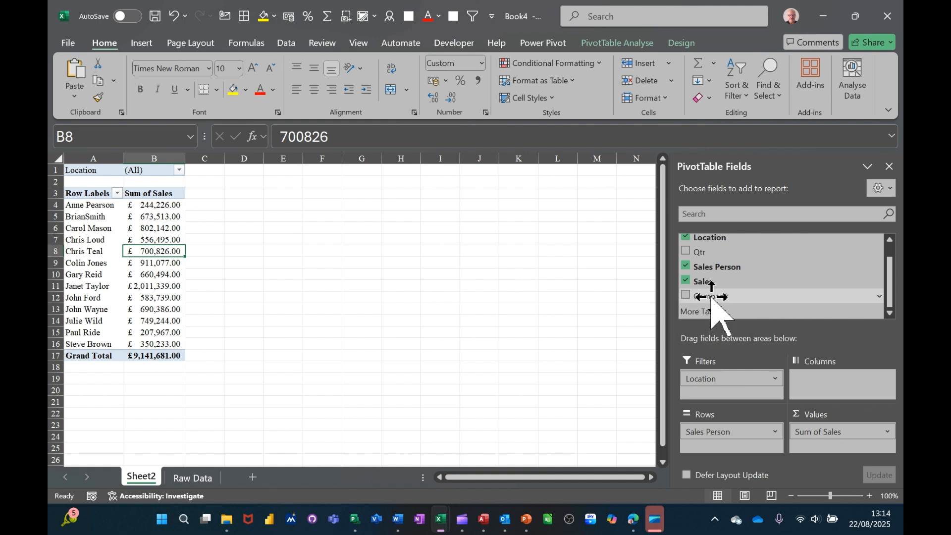
- Try Company as the PivotTable's column field and remove it from the layout again
{"action": "left_click_drag", "start_coordinate": [712, 297], "coordinate": [826, 397]}
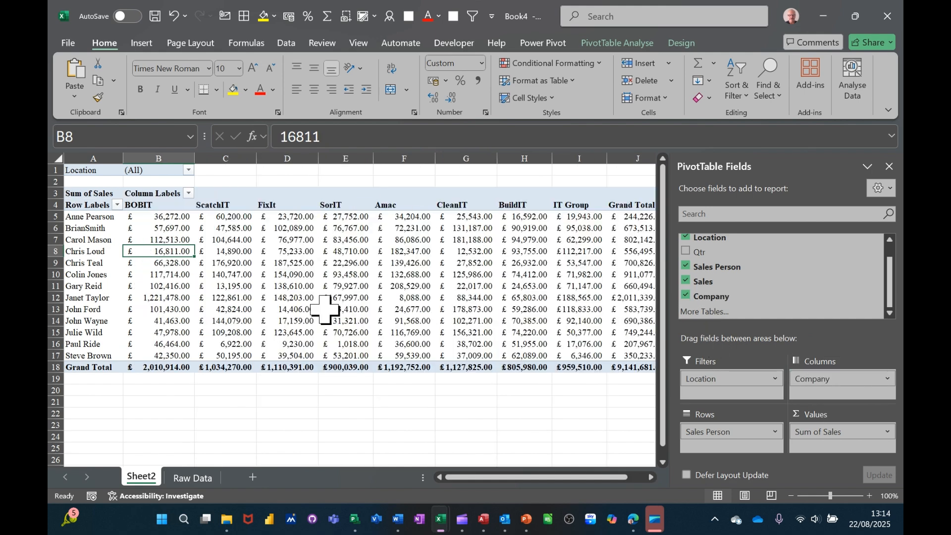
{"action": "mouse_move", "coordinate": [471, 479]}
{"action": "left_mouse_down"}
{"action": "mouse_move", "coordinate": [536, 493]}
{"action": "mouse_move", "coordinate": [466, 486]}
{"action": "left_mouse_up"}
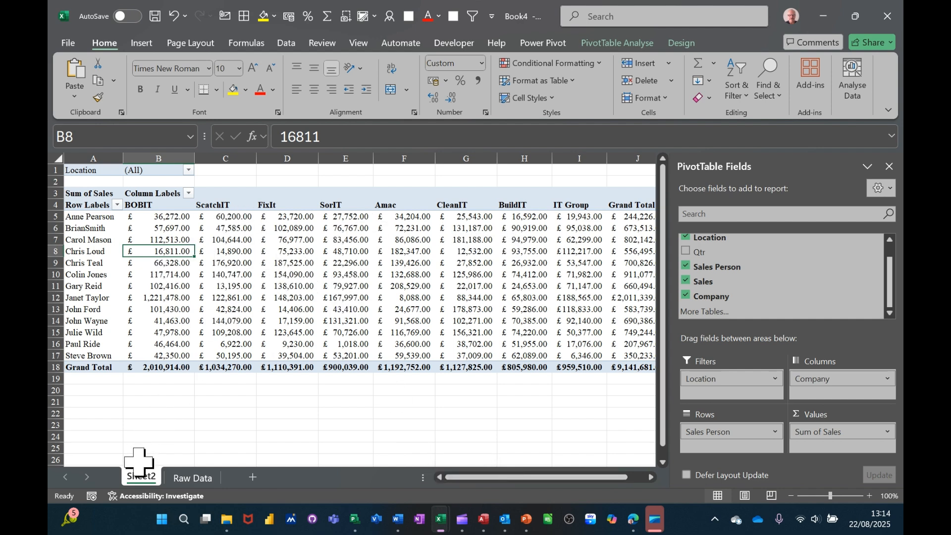
{"action": "left_click", "coordinate": [186, 478]}
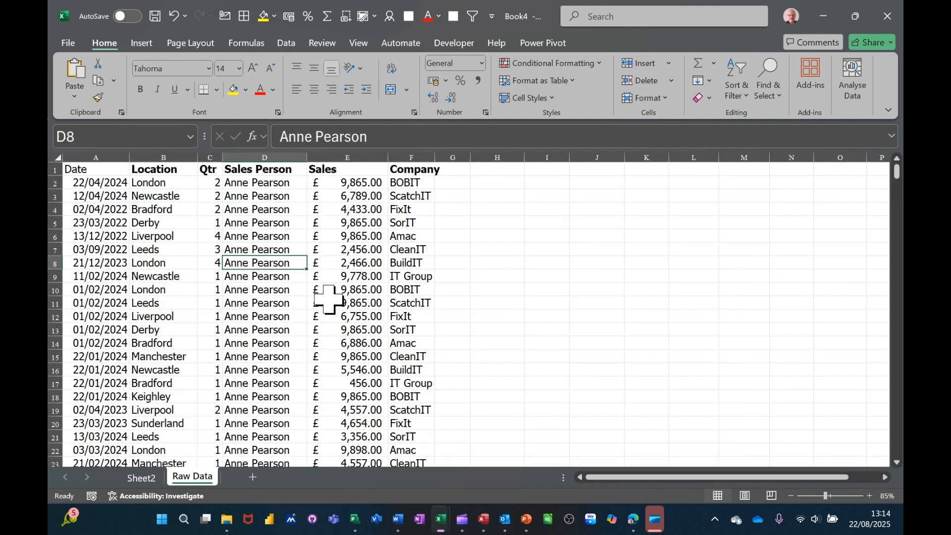
{"action": "left_click", "coordinate": [141, 478]}
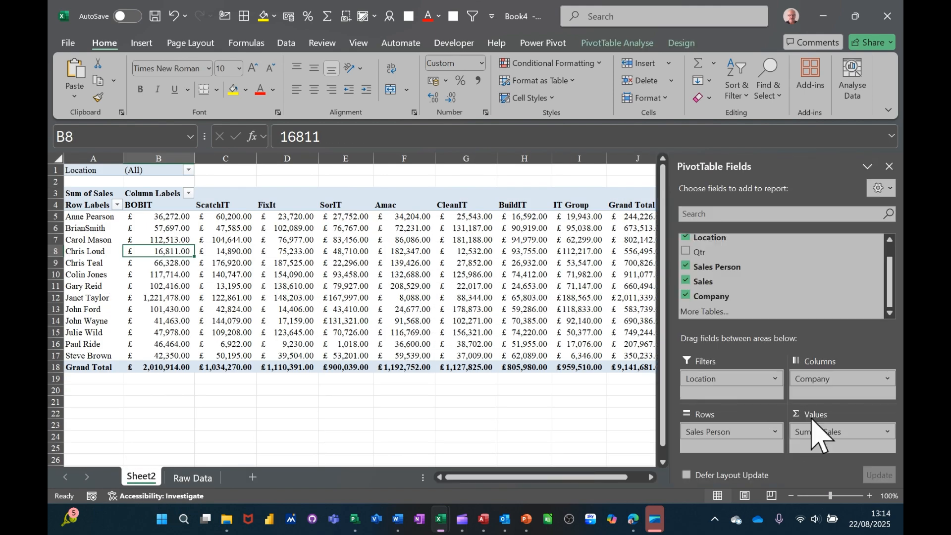
{"action": "left_click_drag", "start_coordinate": [835, 378], "coordinate": [636, 399]}
{"action": "left_click_drag", "start_coordinate": [571, 413], "coordinate": [569, 411]}
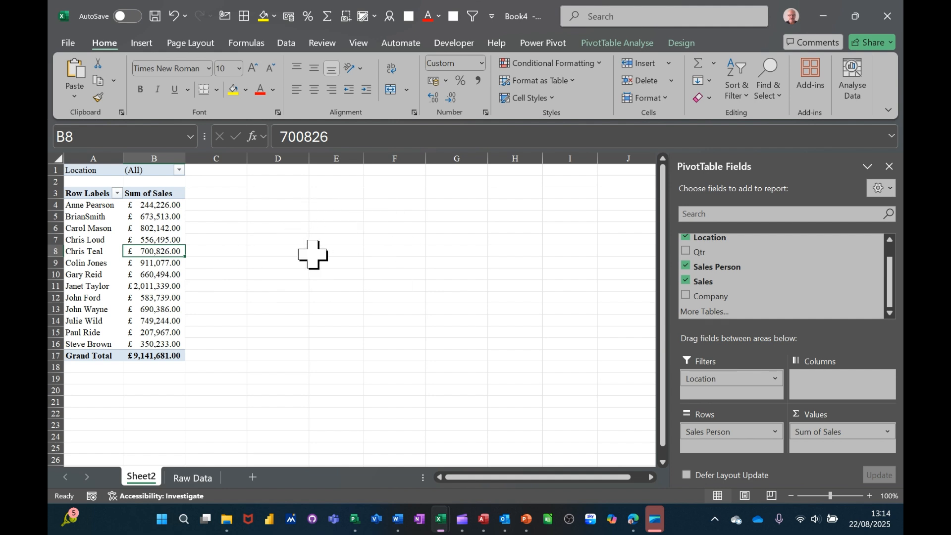
- Duplicate the whole PivotTable, A1:B17, to a position starting at D1 and autofit column E
{"action": "left_click_drag", "start_coordinate": [79, 170], "coordinate": [143, 358]}
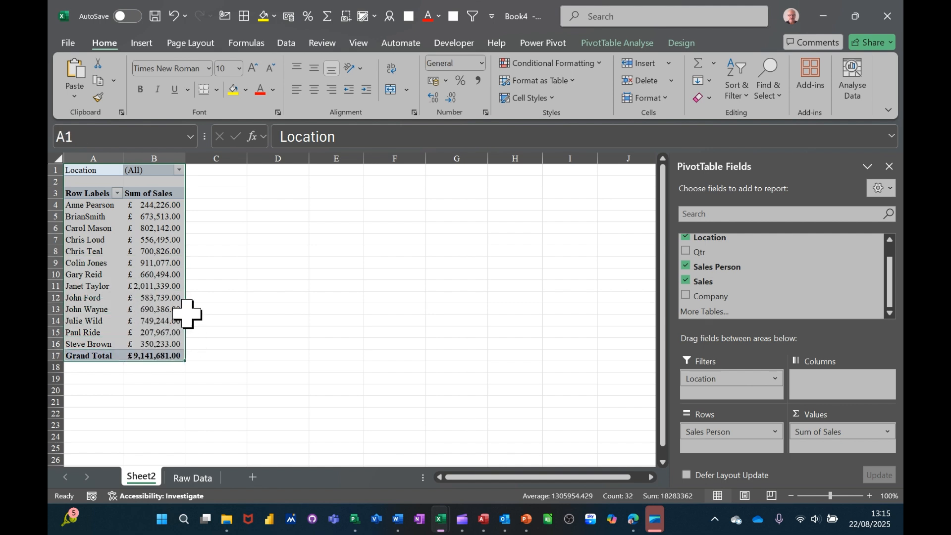
{"action": "left_click_drag", "start_coordinate": [186, 320], "coordinate": [336, 315]}
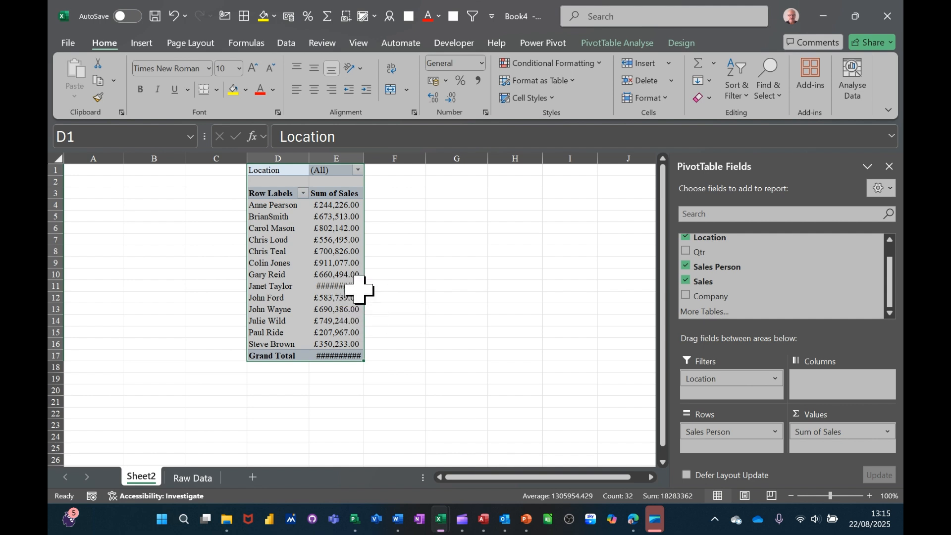
{"action": "key", "text": "ctrl+z"}
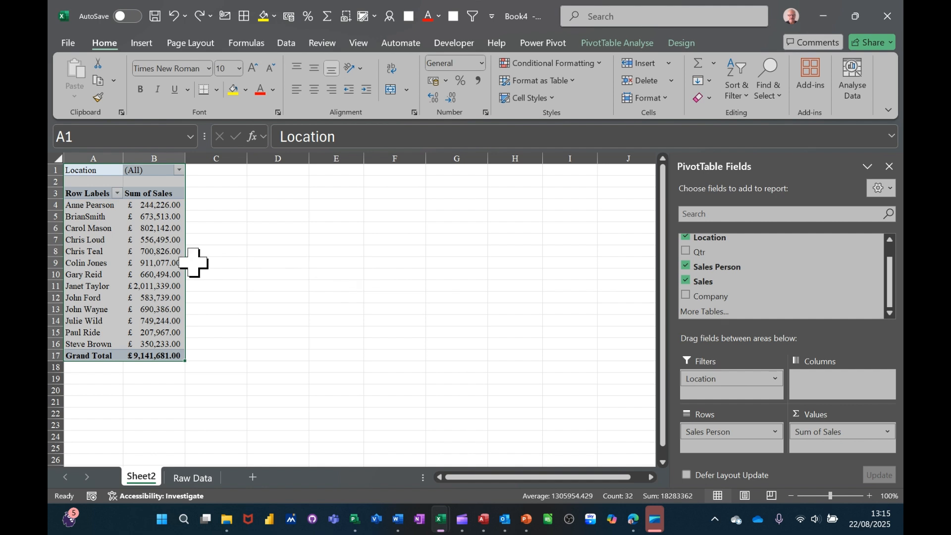
{"action": "left_click_drag", "start_coordinate": [193, 261], "coordinate": [325, 266]}
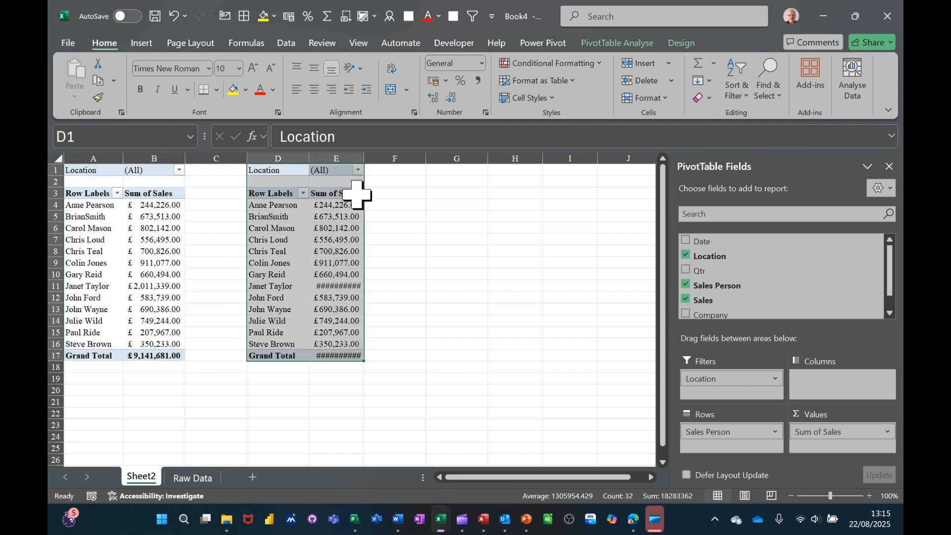
{"action": "double_click", "coordinate": [364, 158]}
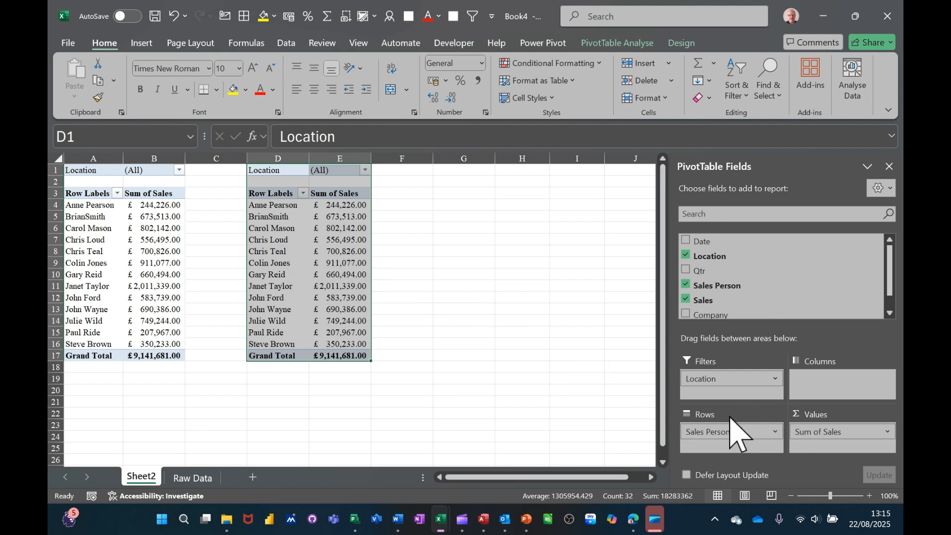
- Replace Sales Person with Company as the row field of the PivotTable copy starting at D1
{"action": "left_click_drag", "start_coordinate": [725, 431], "coordinate": [579, 347]}
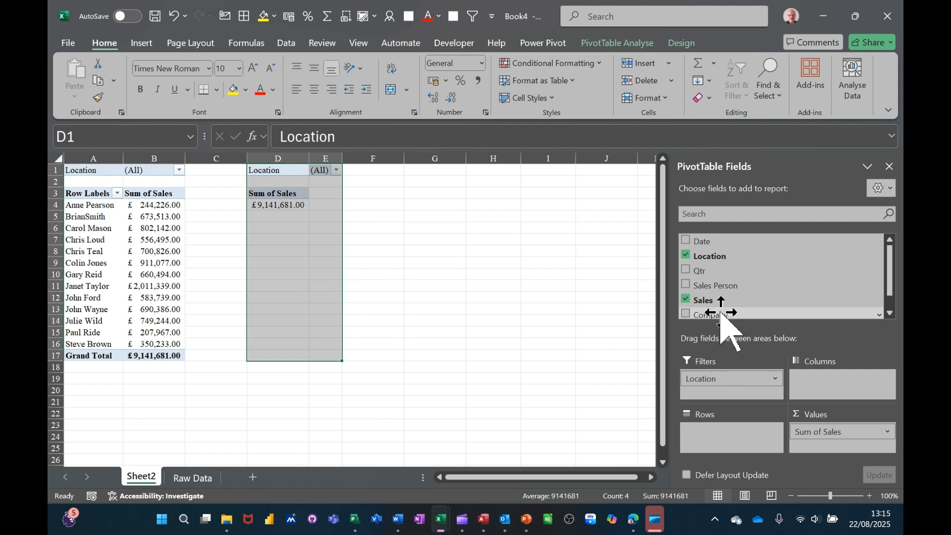
{"action": "left_click_drag", "start_coordinate": [721, 313], "coordinate": [731, 448]}
{"action": "left_click", "coordinate": [276, 217]}
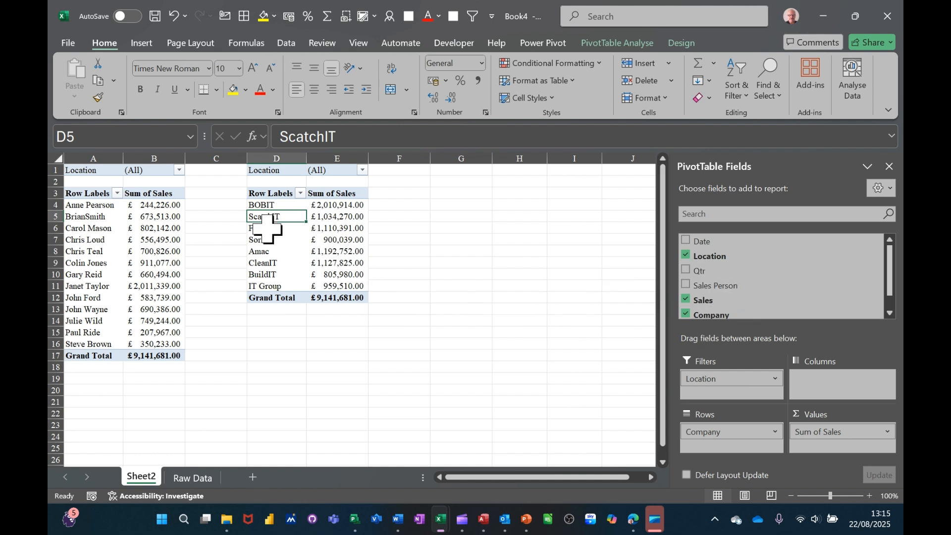
- Duplicate the company PivotTable, D1:E12, to a position starting at G1 and autofit column H
{"action": "left_click_drag", "start_coordinate": [263, 176], "coordinate": [499, 276]}
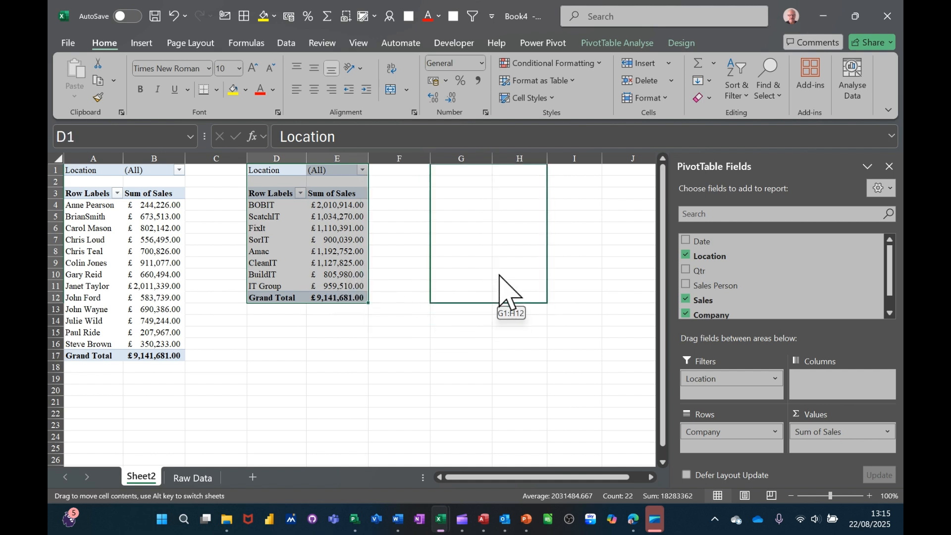
{"action": "key", "text": "ctrl"}
{"action": "left_click_drag", "start_coordinate": [499, 276], "coordinate": [498, 276]}
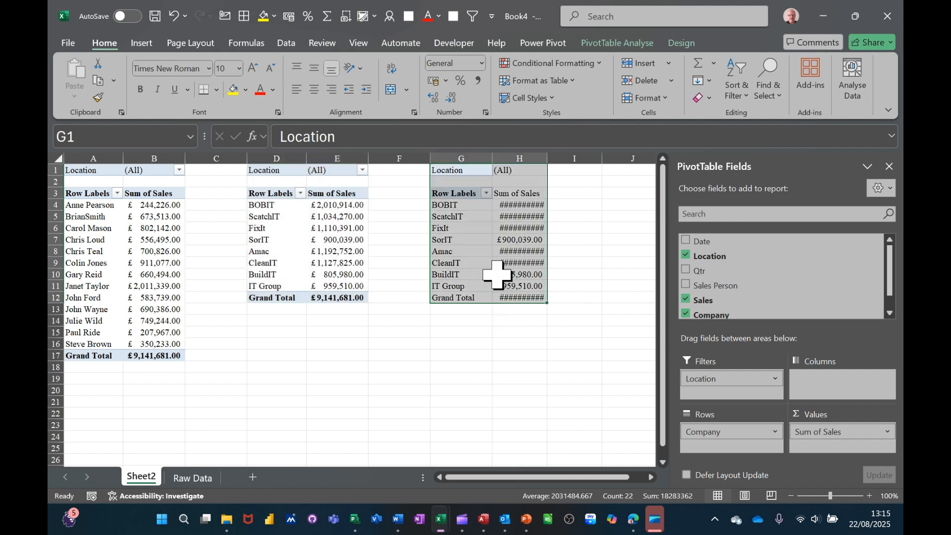
{"action": "double_click", "coordinate": [547, 162]}
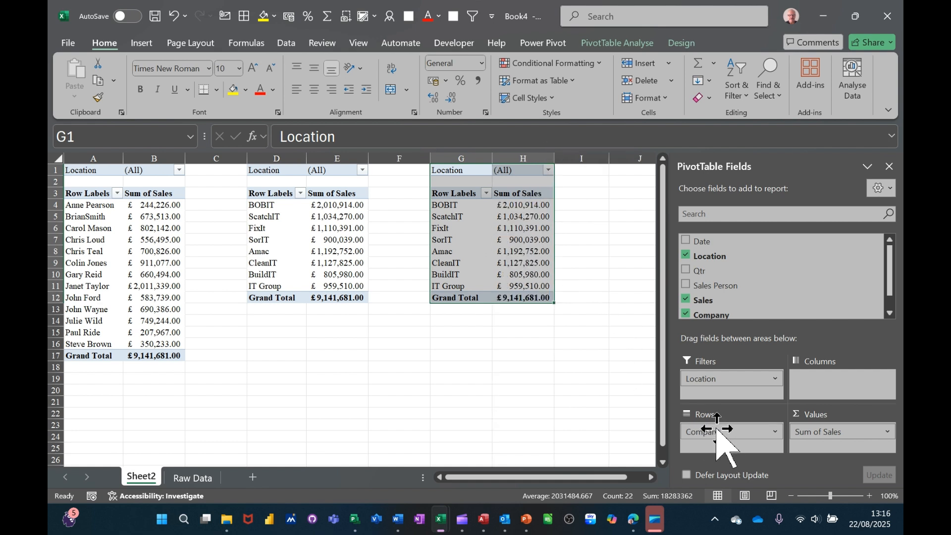
- Replace Company with Date as the row field of the PivotTable copy starting at G1 and ungroup its dates
{"action": "left_click_drag", "start_coordinate": [716, 433], "coordinate": [575, 419]}
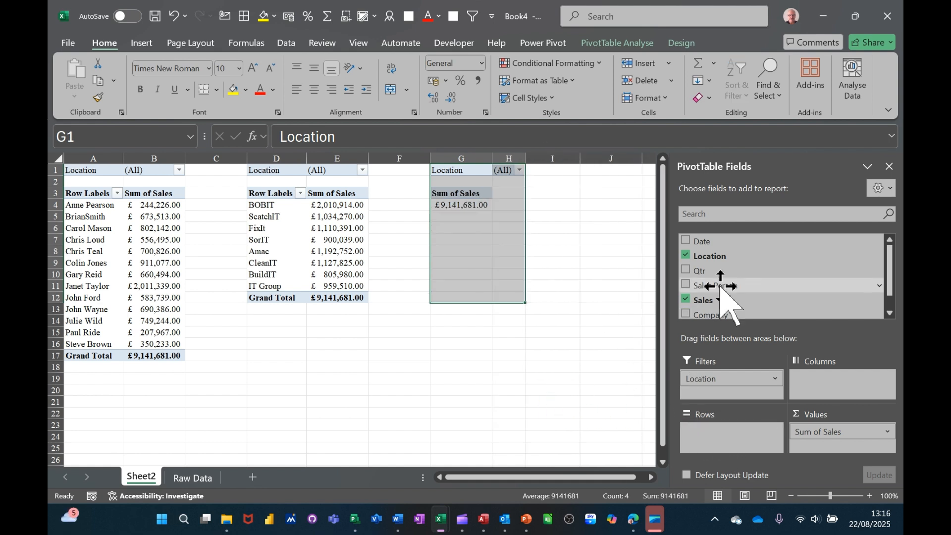
{"action": "left_click_drag", "start_coordinate": [712, 248], "coordinate": [713, 442]}
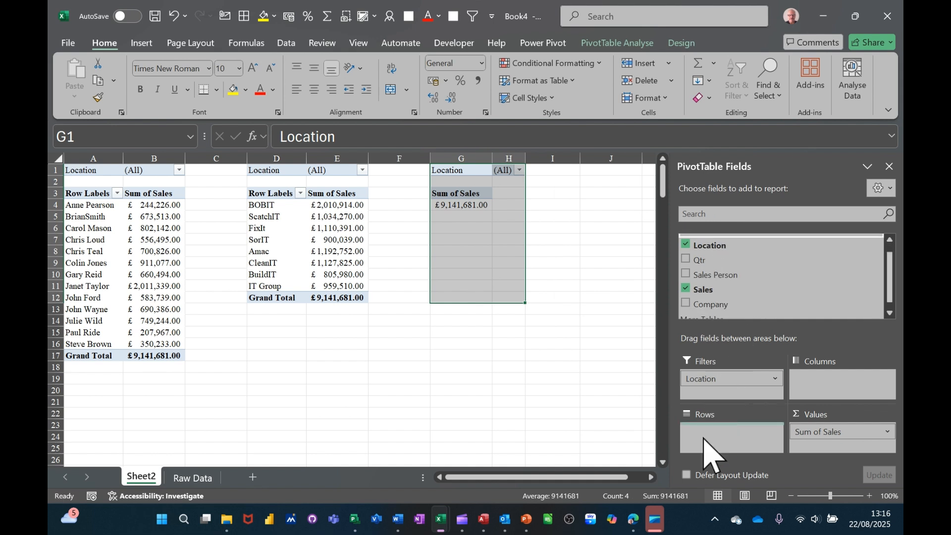
{"action": "left_click", "coordinate": [466, 217]}
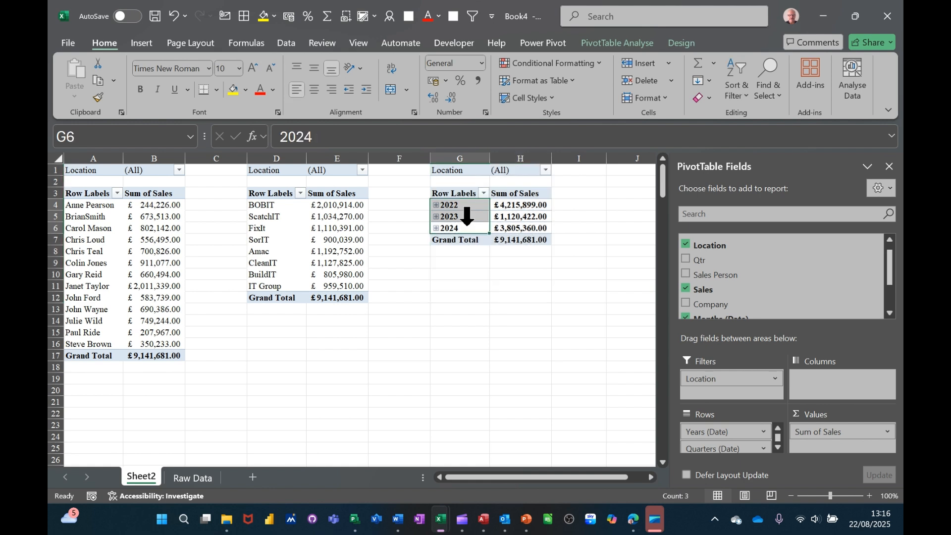
{"action": "right_click", "coordinate": [461, 224]}
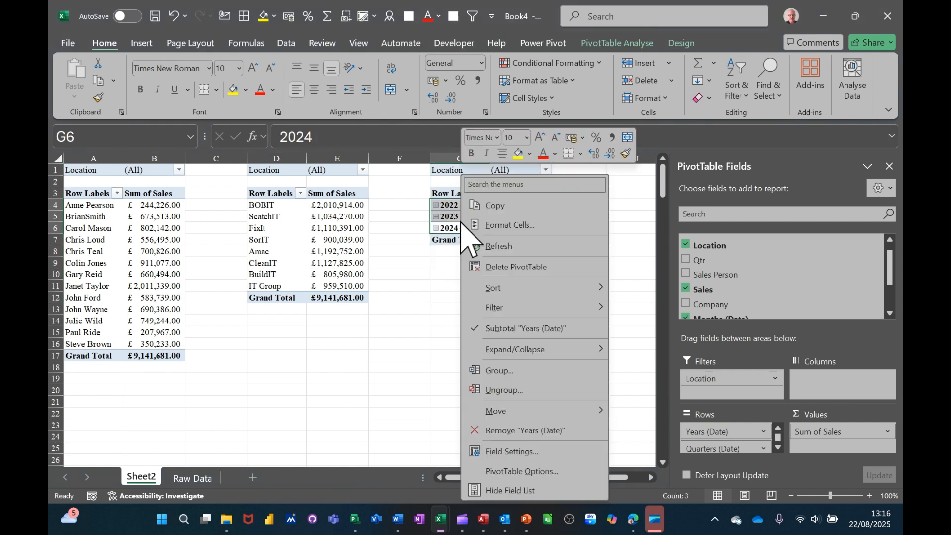
{"action": "left_click", "coordinate": [495, 392]}
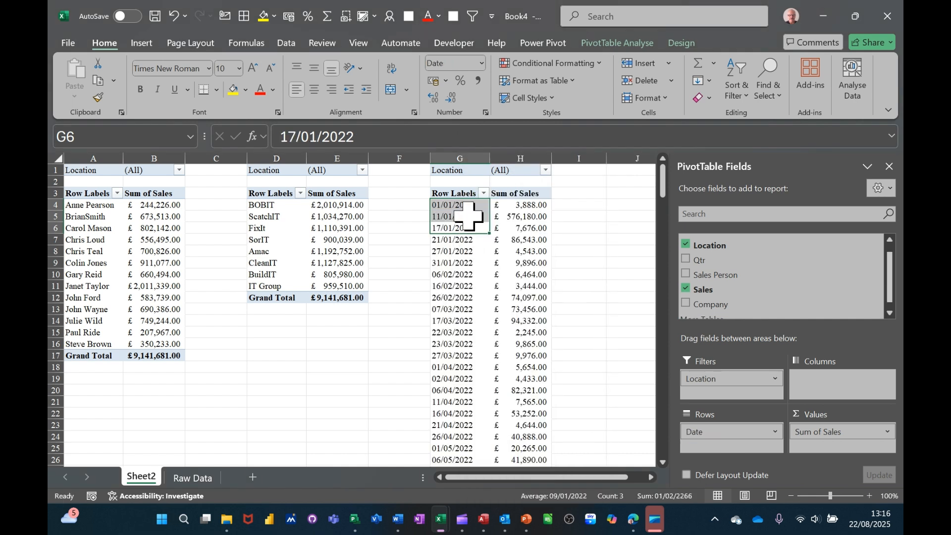
- Group the dates in the PivotTable starting at G1 by Quarters and Years, leaving Months out
{"action": "left_click", "coordinate": [468, 271]}
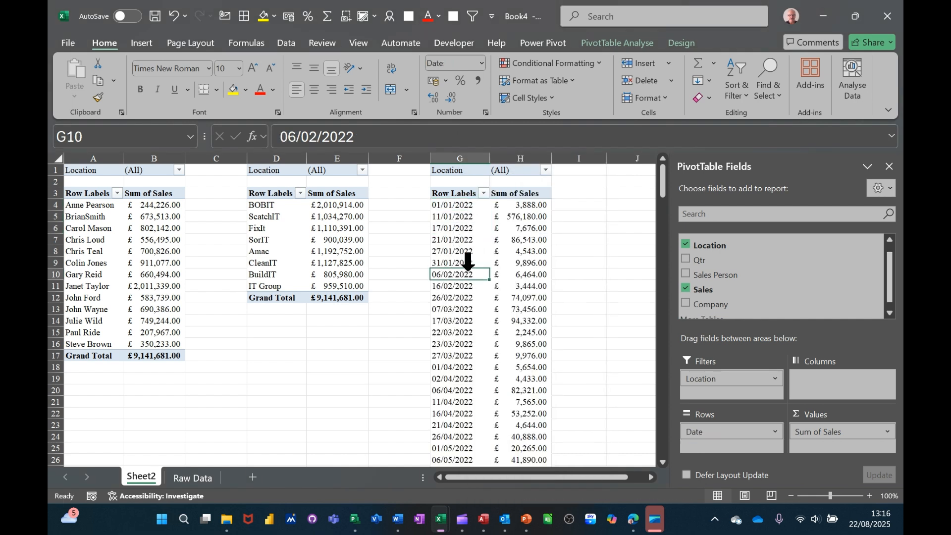
{"action": "right_click", "coordinate": [452, 230]}
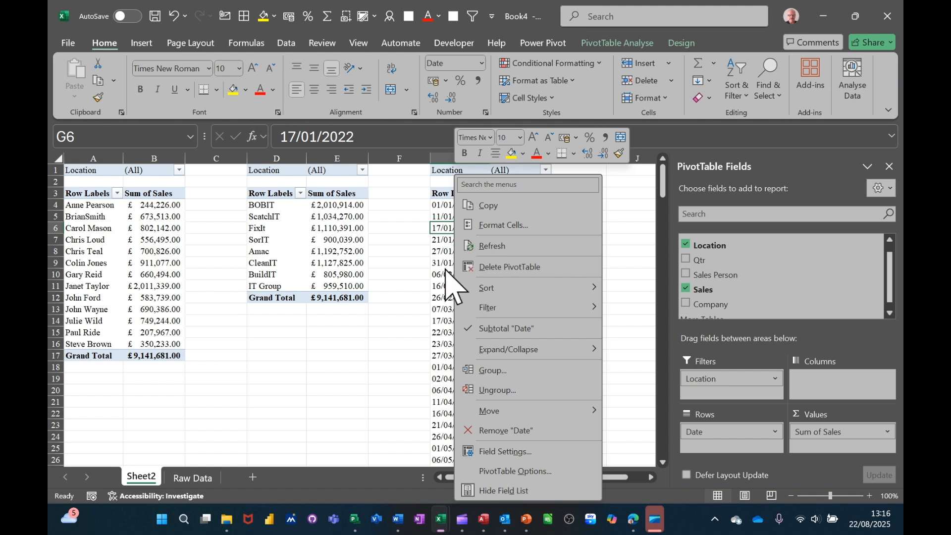
{"action": "left_click", "coordinate": [482, 371]}
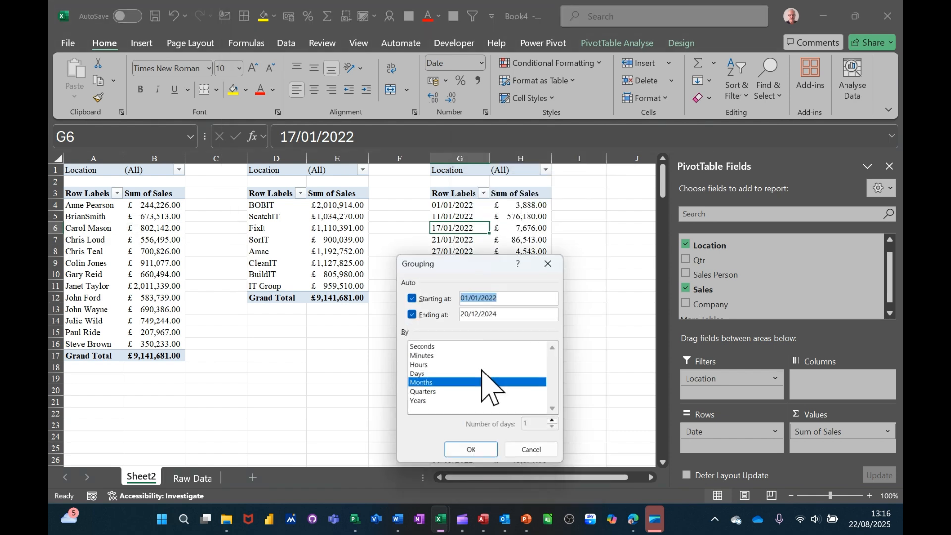
{"action": "left_click", "coordinate": [421, 394]}
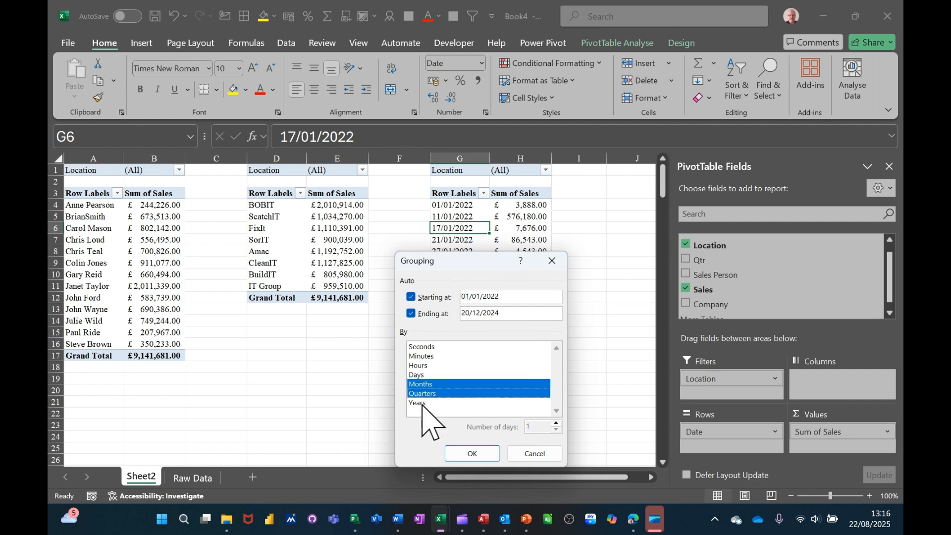
{"action": "left_click", "coordinate": [421, 403]}
{"action": "left_click", "coordinate": [429, 385]}
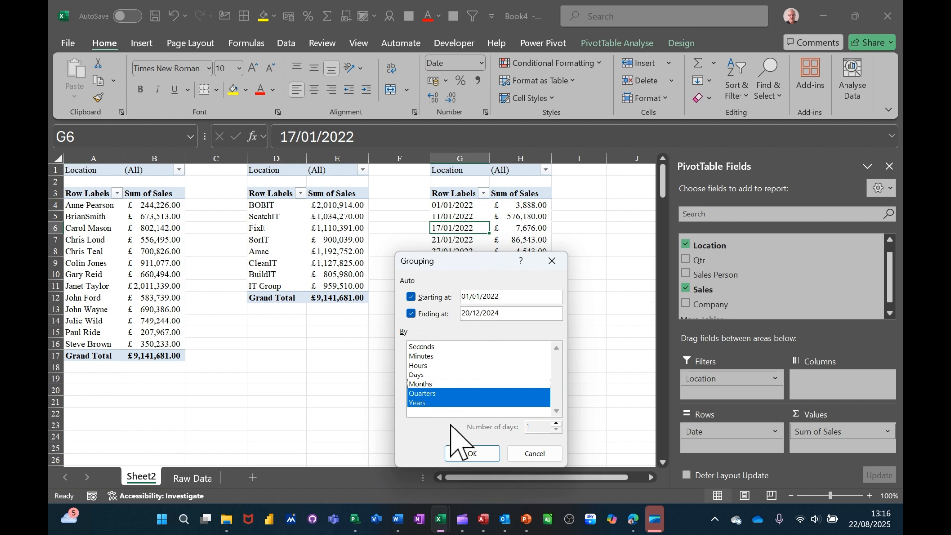
{"action": "left_click", "coordinate": [468, 454]}
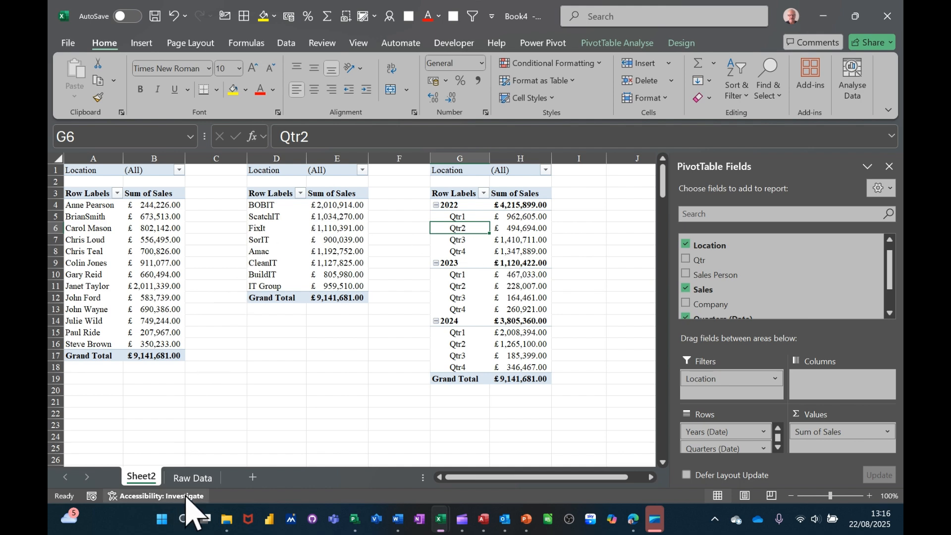
- Look at the Raw Data sheet and return to Sheet2 to view the refresh options for the company PivotTable
{"action": "left_click", "coordinate": [189, 479]}
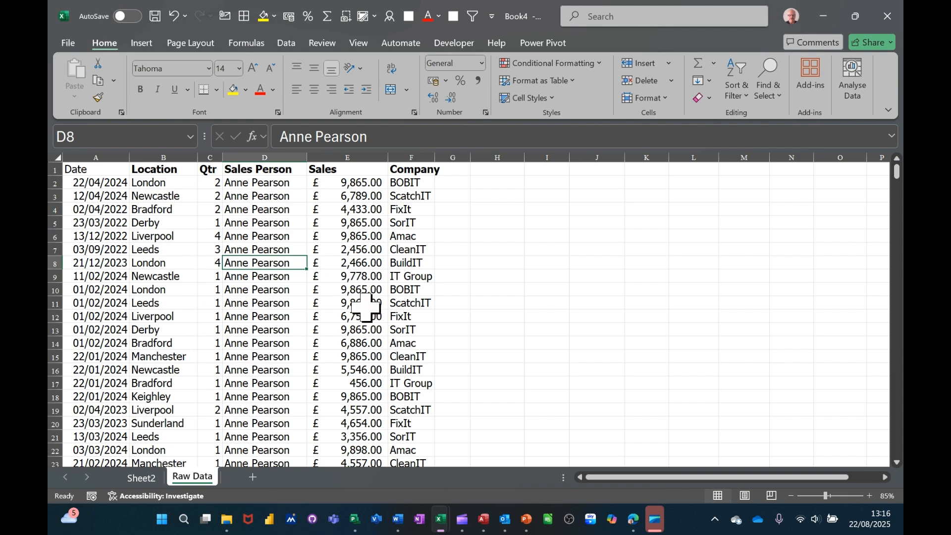
{"action": "left_click", "coordinate": [141, 478]}
{"action": "left_click", "coordinate": [333, 240]}
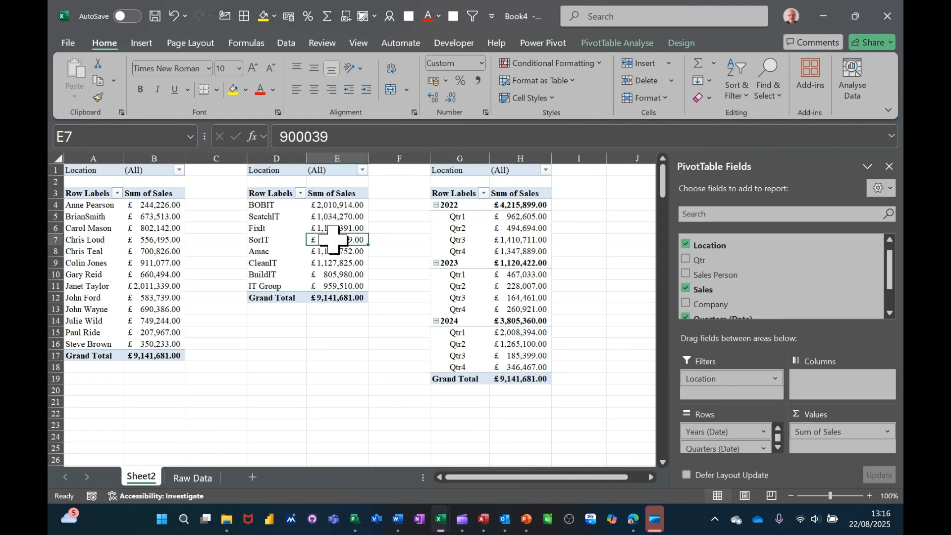
{"action": "left_click", "coordinate": [625, 44]}
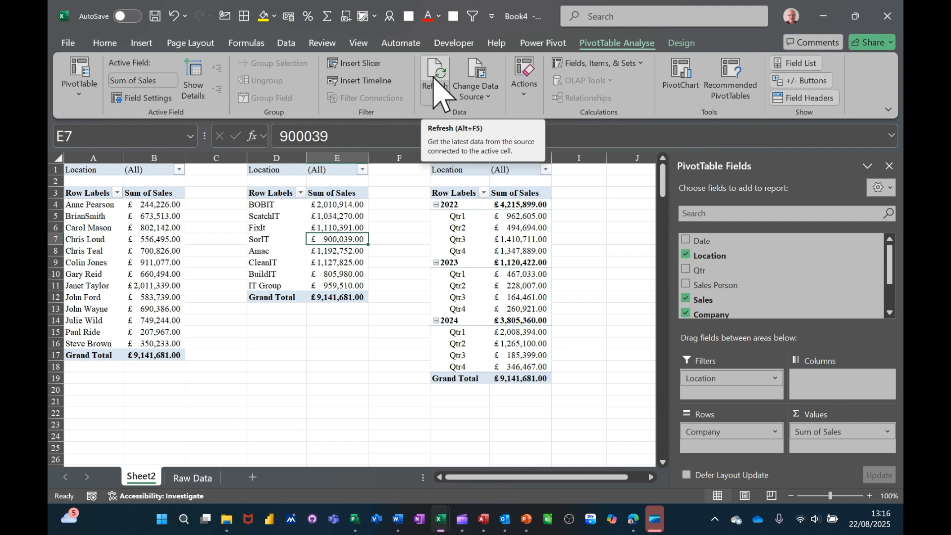
{"action": "left_click", "coordinate": [444, 100]}
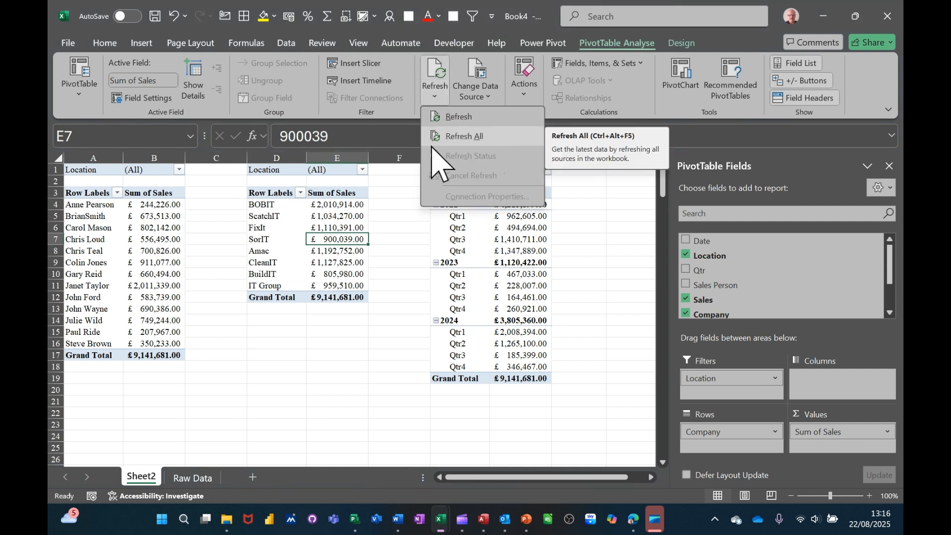
{"action": "left_click", "coordinate": [315, 240]}
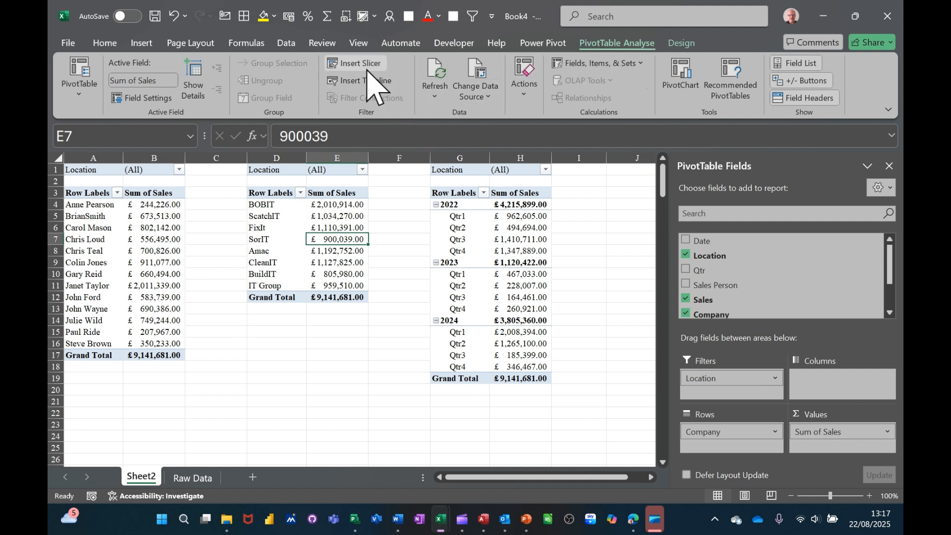
- Insert a Location slicer for the company PivotTable and place it beside the date PivotTable, over columns I to K
{"action": "left_click", "coordinate": [353, 64]}
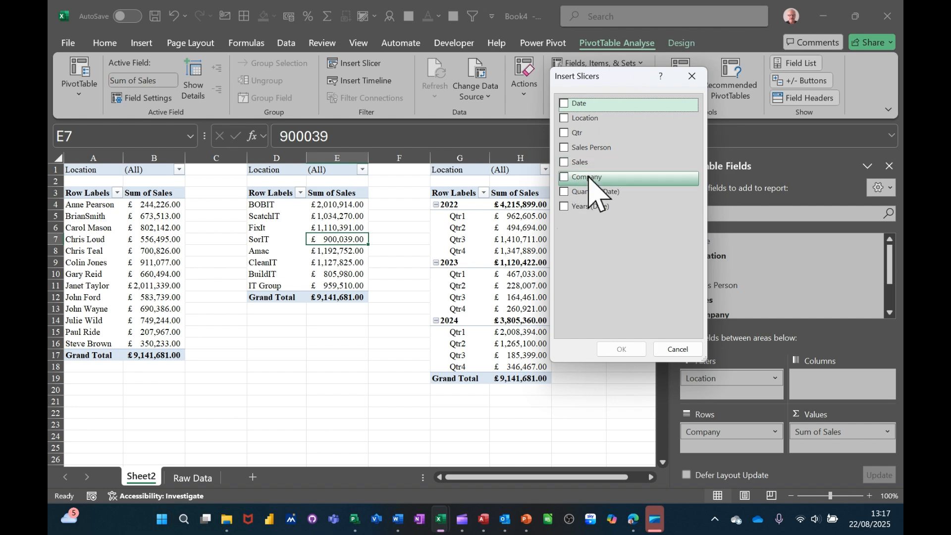
{"action": "left_click", "coordinate": [565, 119]}
{"action": "left_click", "coordinate": [621, 349]}
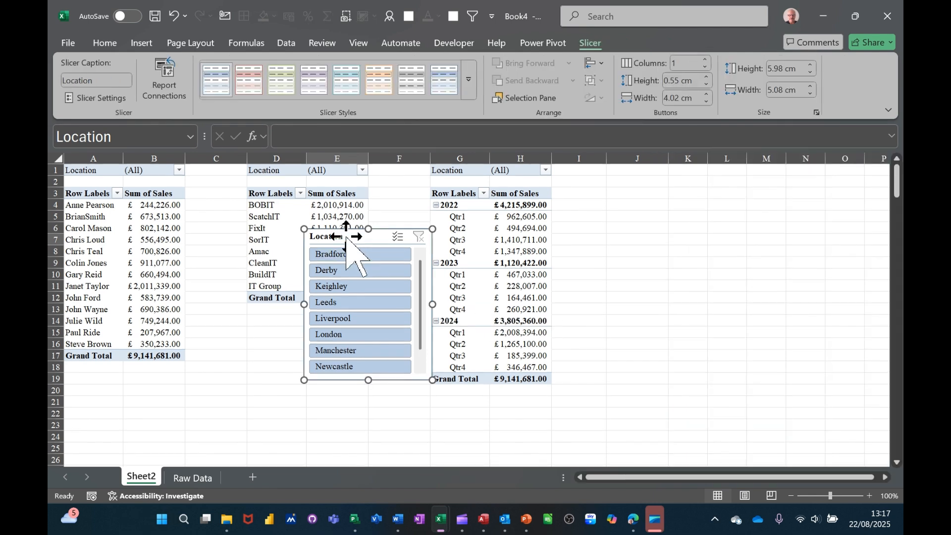
{"action": "left_click_drag", "start_coordinate": [346, 237], "coordinate": [614, 186]}
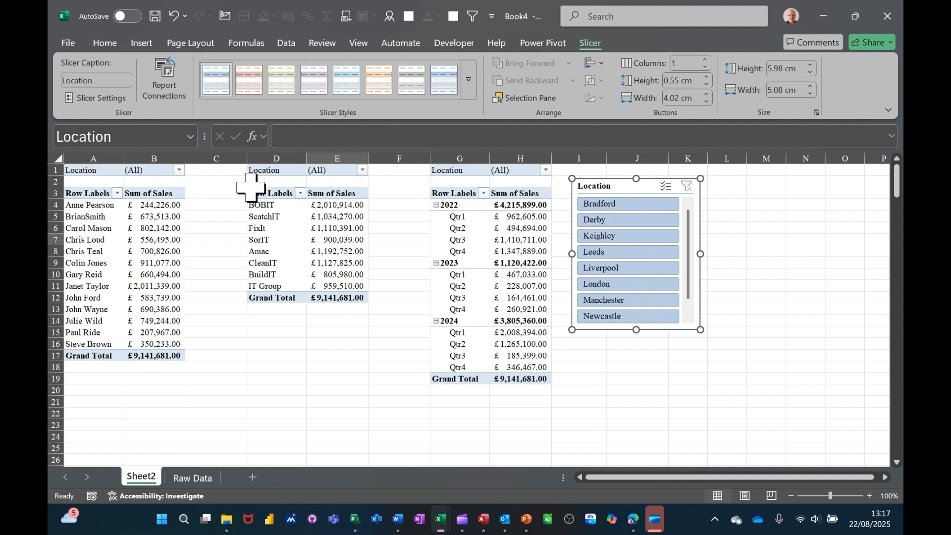
- Try the Location slicer with Keighley, Leeds, Liverpool and London, clear the filter and select Bradford
{"action": "left_click", "coordinate": [603, 237]}
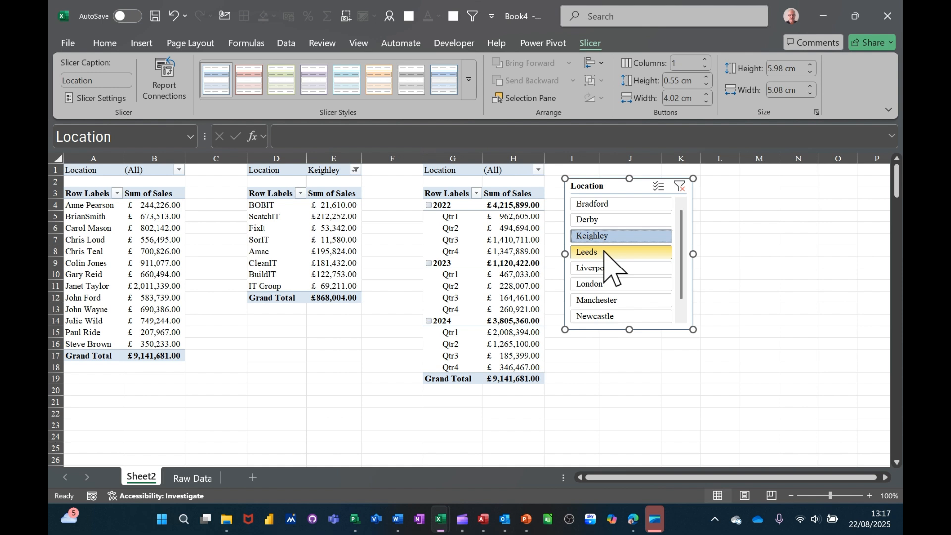
{"action": "left_click", "coordinate": [604, 253]}
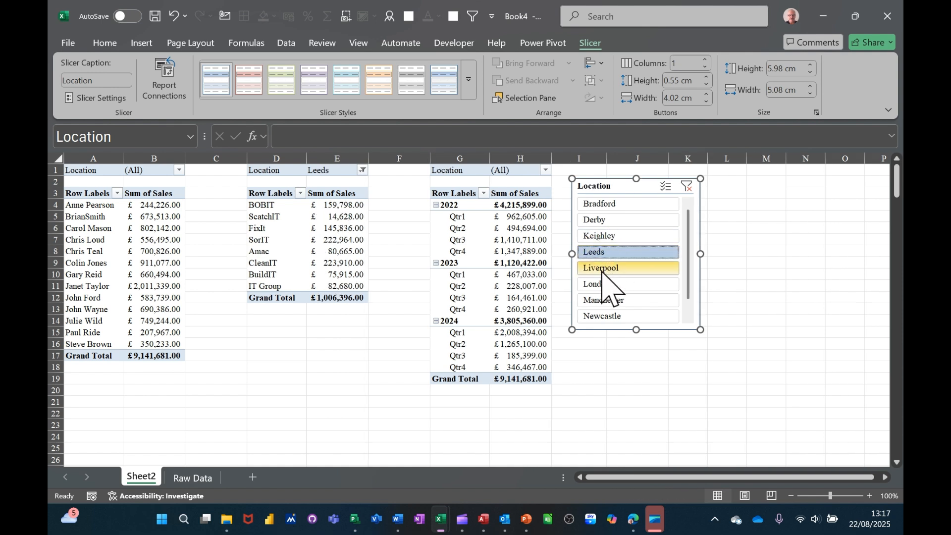
{"action": "left_click", "coordinate": [602, 270]}
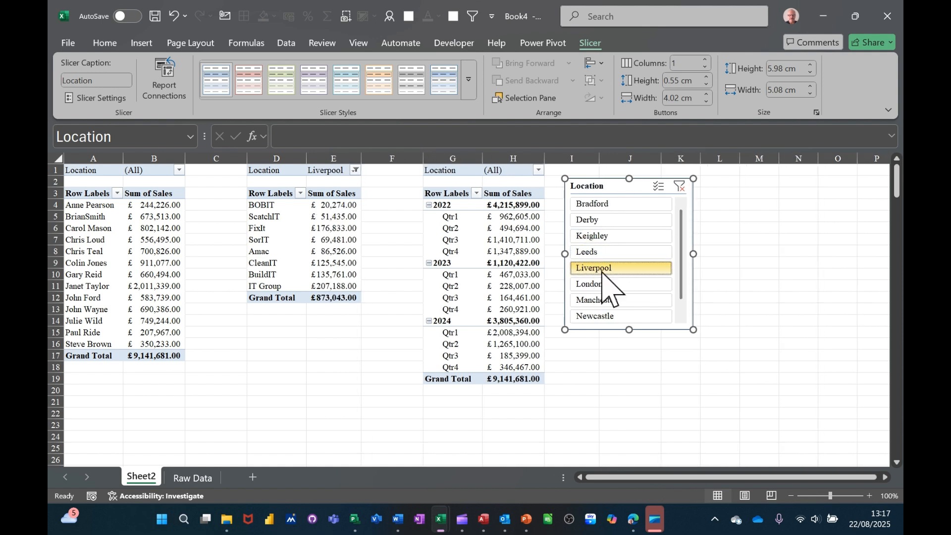
{"action": "left_click", "coordinate": [603, 284]}
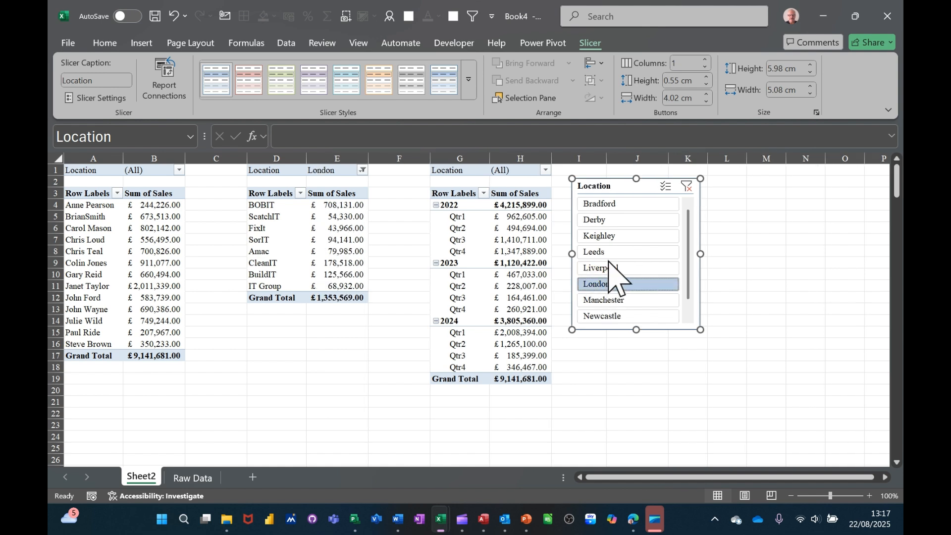
{"action": "left_click", "coordinate": [687, 187]}
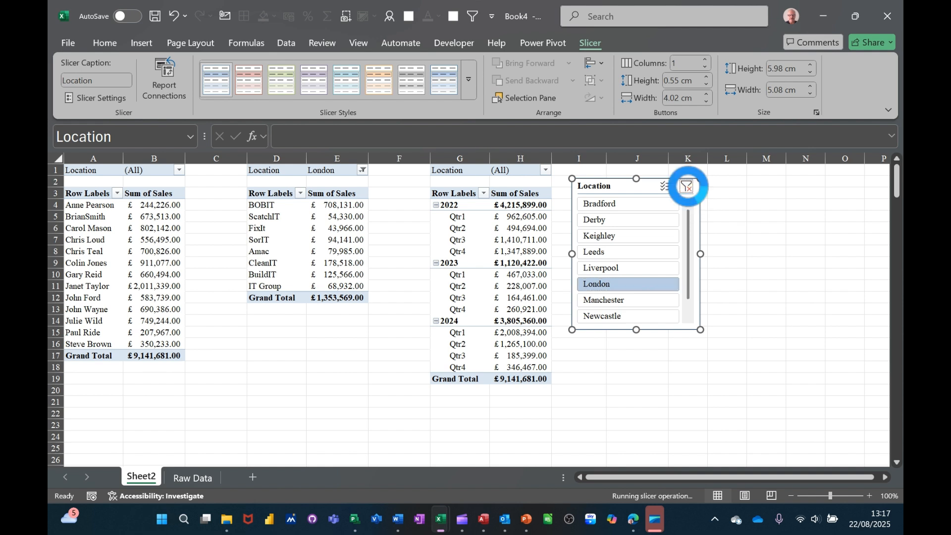
{"action": "left_click", "coordinate": [598, 205]}
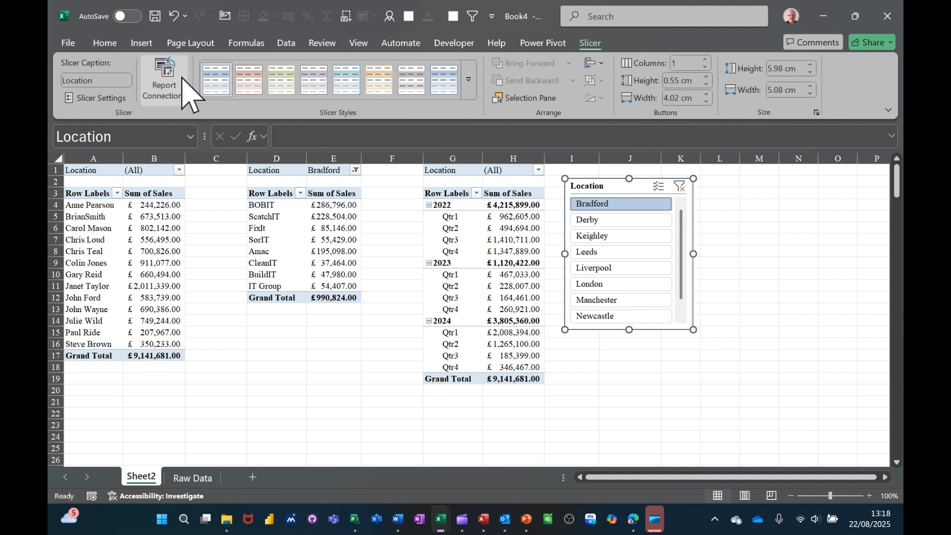
- Connect the Location slicer to PivotTable2, PivotTable3 and PivotTable4, and clear its filter
{"action": "left_click", "coordinate": [164, 91]}
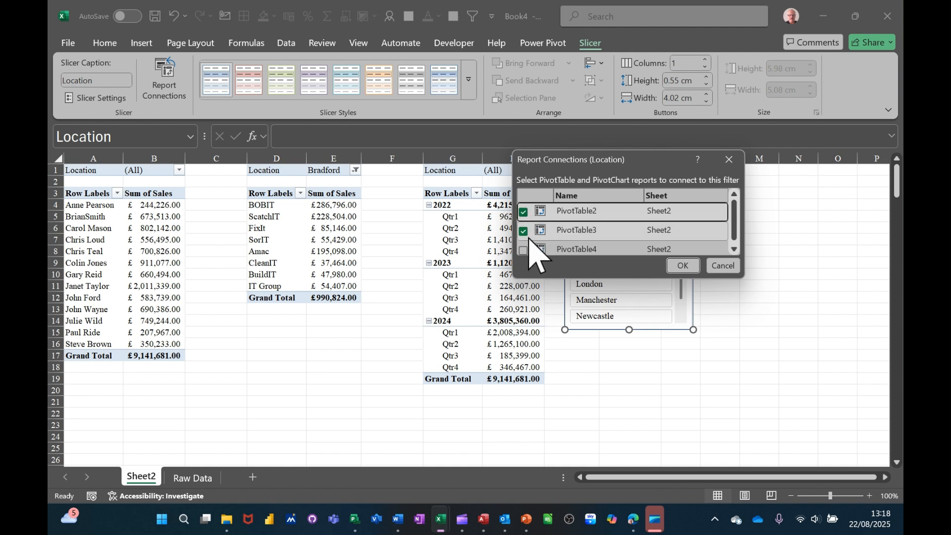
{"action": "left_click", "coordinate": [523, 251]}
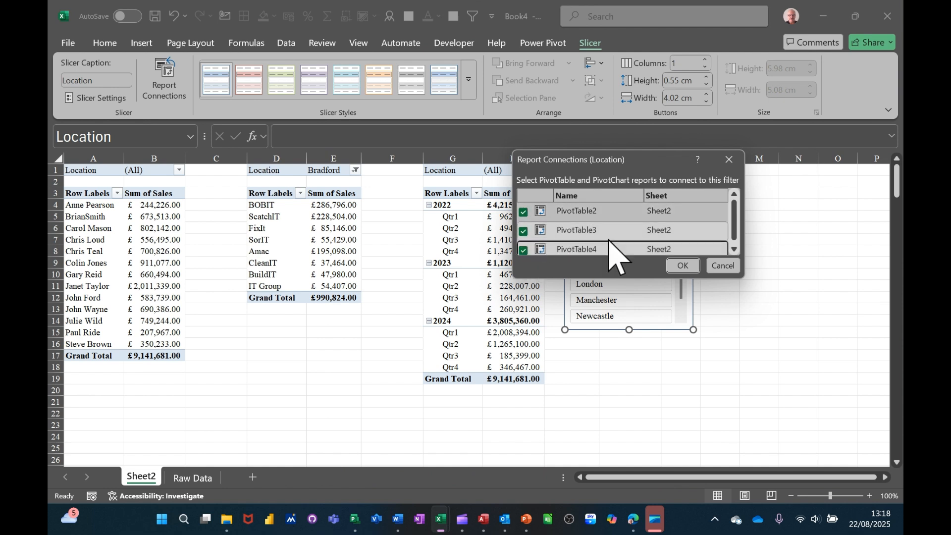
{"action": "left_click", "coordinate": [682, 267]}
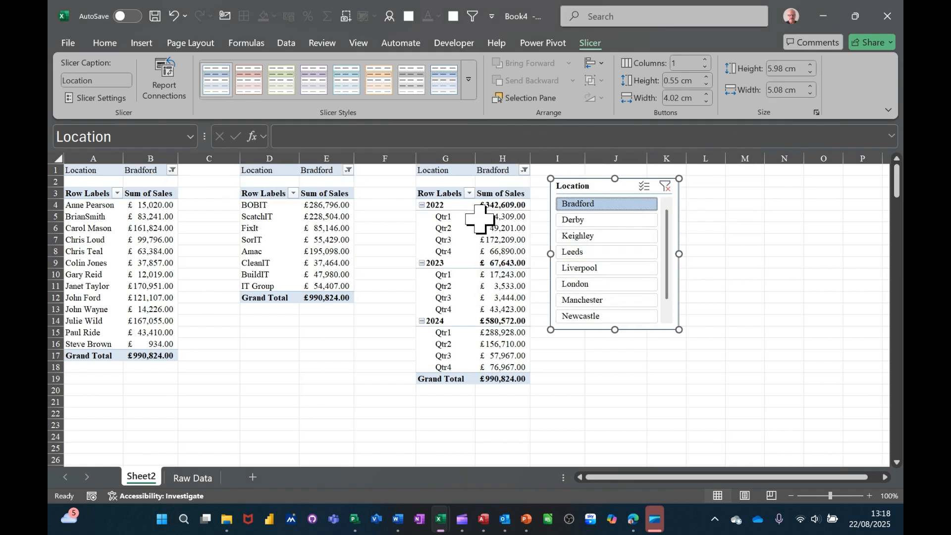
{"action": "left_click", "coordinate": [665, 187]}
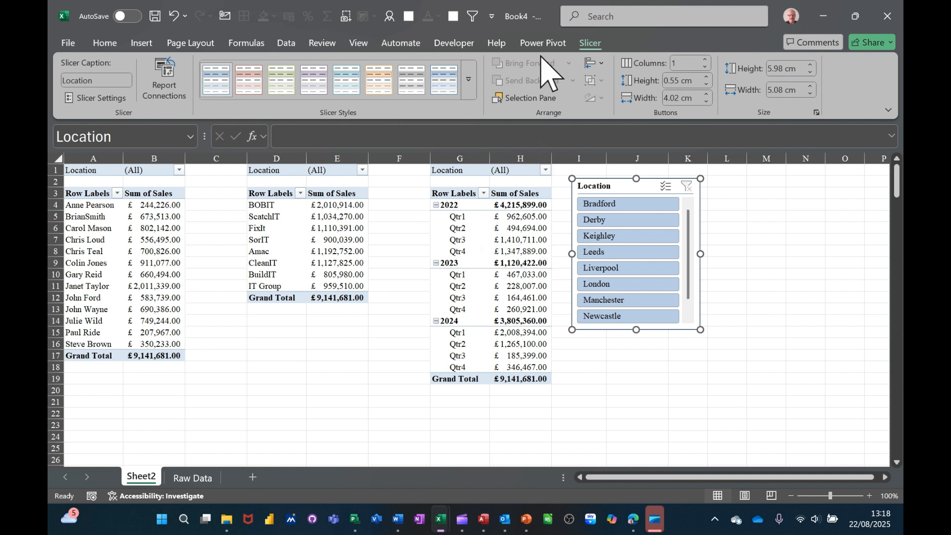
- Insert a Date timeline for the date PivotTable and place it below the company PivotTable
{"action": "left_click", "coordinate": [471, 239]}
{"action": "left_click", "coordinate": [543, 44]}
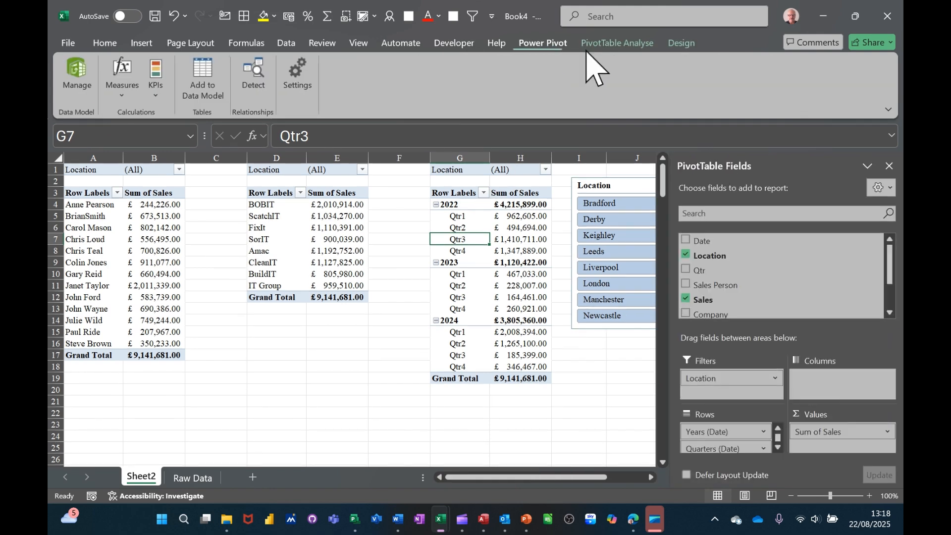
{"action": "left_click", "coordinate": [618, 44]}
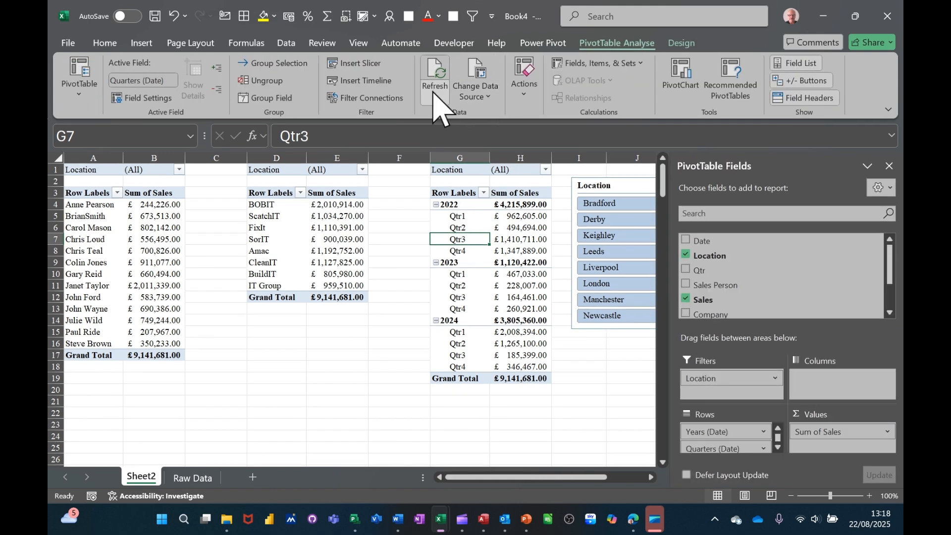
{"action": "left_click", "coordinate": [364, 82]}
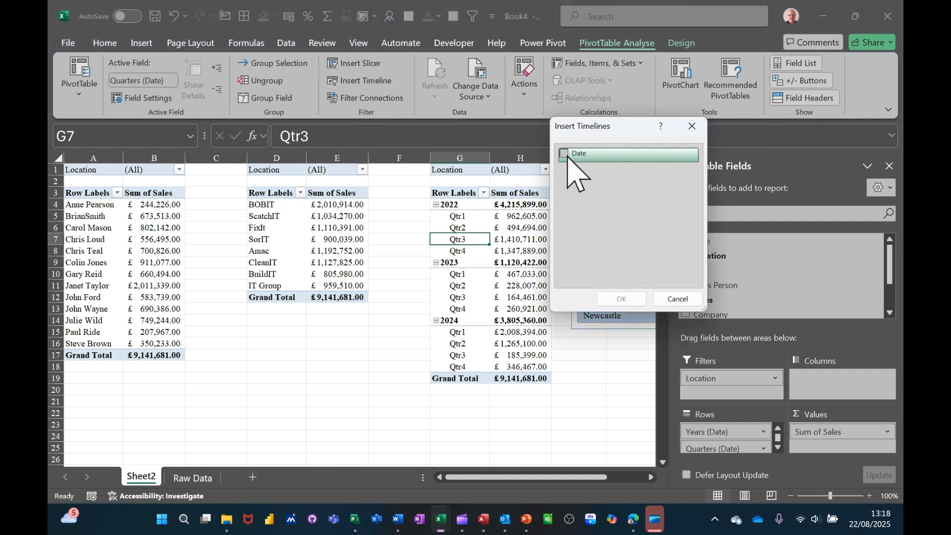
{"action": "left_click", "coordinate": [622, 298]}
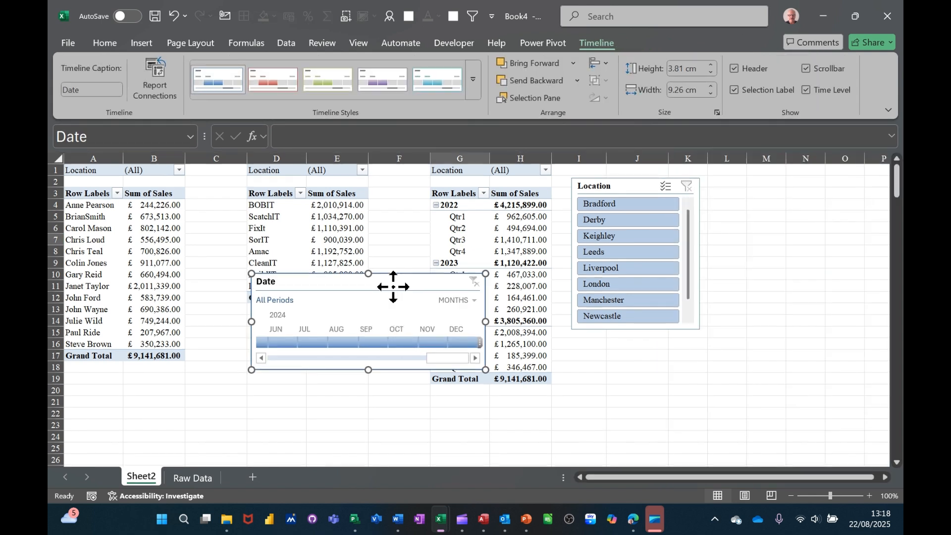
{"action": "left_click_drag", "start_coordinate": [389, 291], "coordinate": [332, 352]}
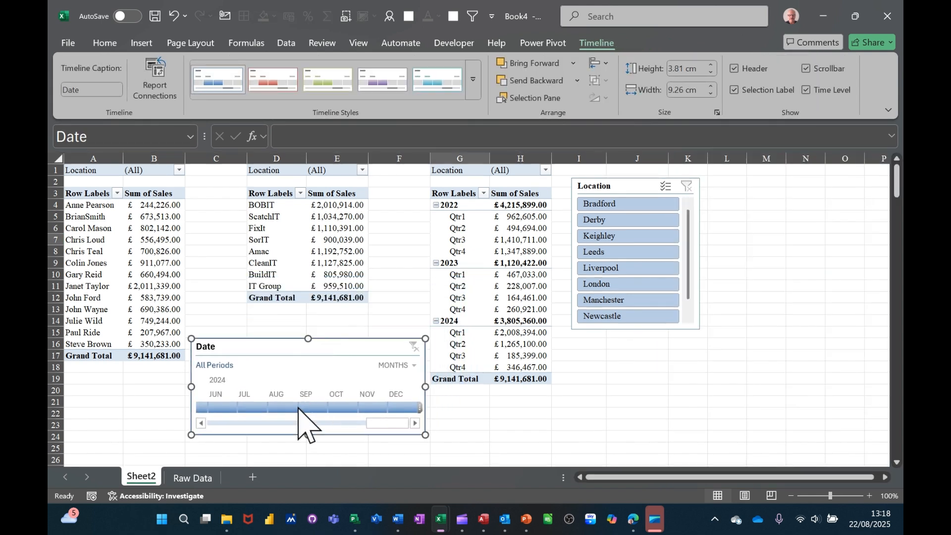
- Try the Date timeline with August 2024 and clear its filter
{"action": "left_click", "coordinate": [276, 411]}
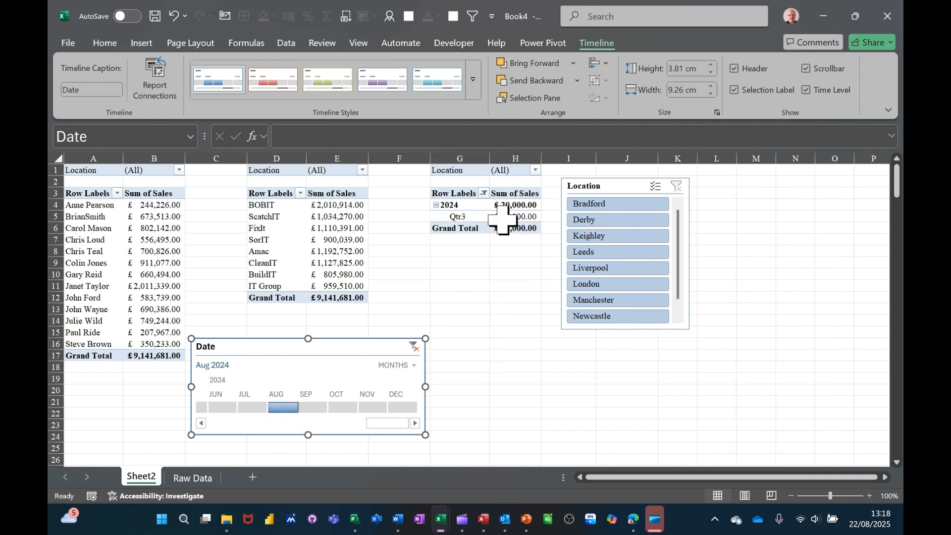
{"action": "left_click", "coordinate": [414, 346]}
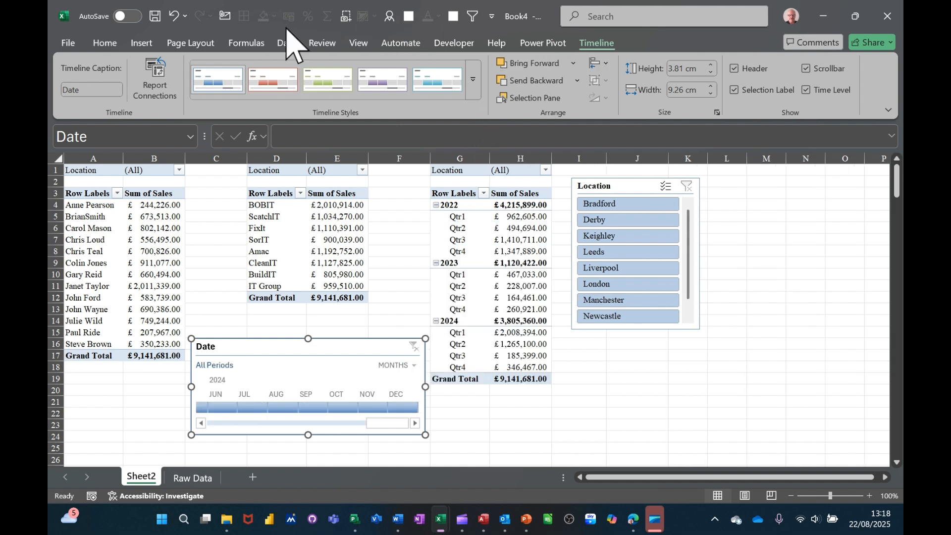
- Connect the Date timeline to PivotTable2 and PivotTable3 as well
{"action": "left_click", "coordinate": [146, 76]}
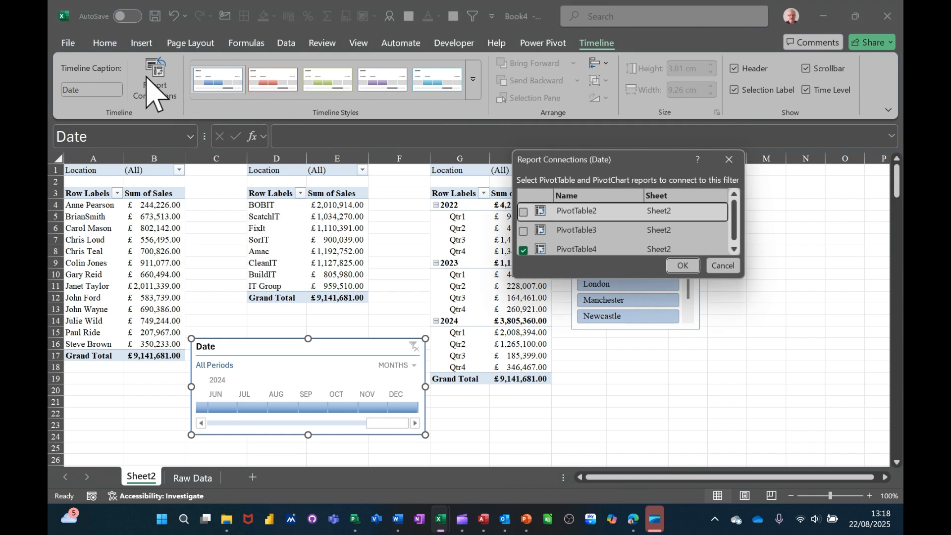
{"action": "left_click", "coordinate": [524, 212]}
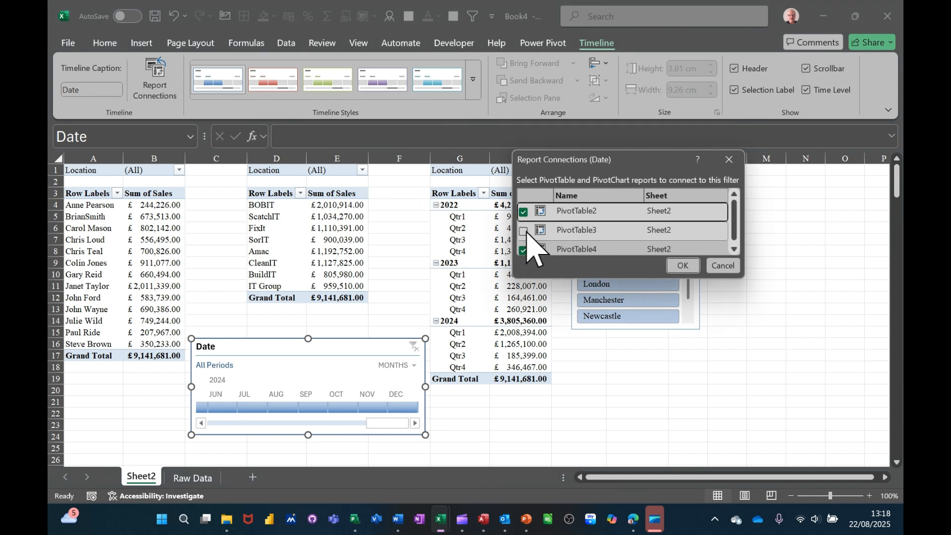
{"action": "left_click", "coordinate": [523, 230]}
{"action": "left_click", "coordinate": [683, 266]}
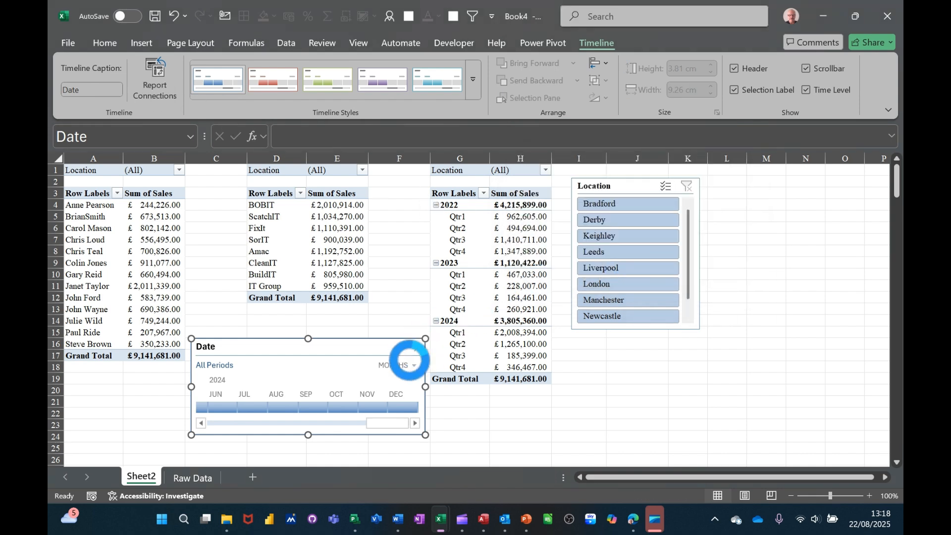
- Try the connected timeline with September 2024, clear its filter and move the timeline slightly closer to the company PivotTable
{"action": "left_click", "coordinate": [308, 407]}
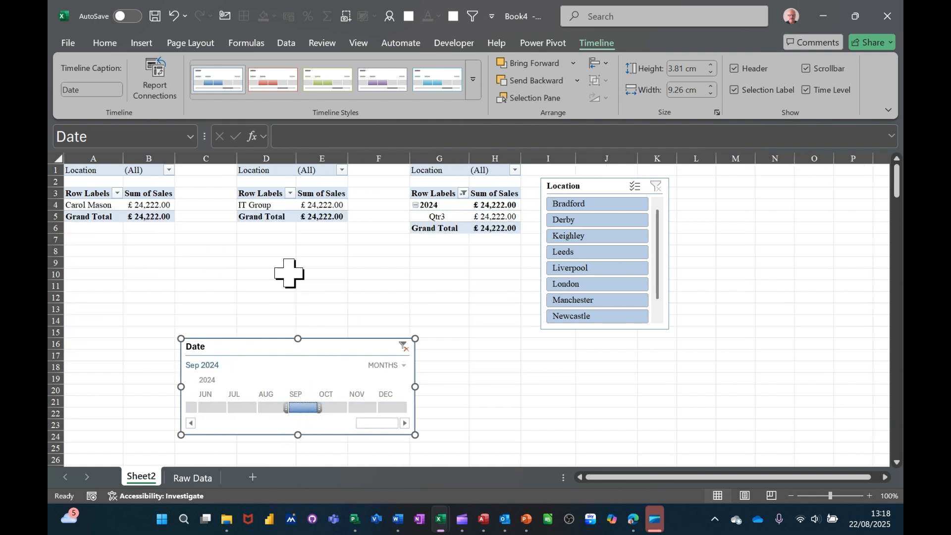
{"action": "left_click", "coordinate": [404, 347]}
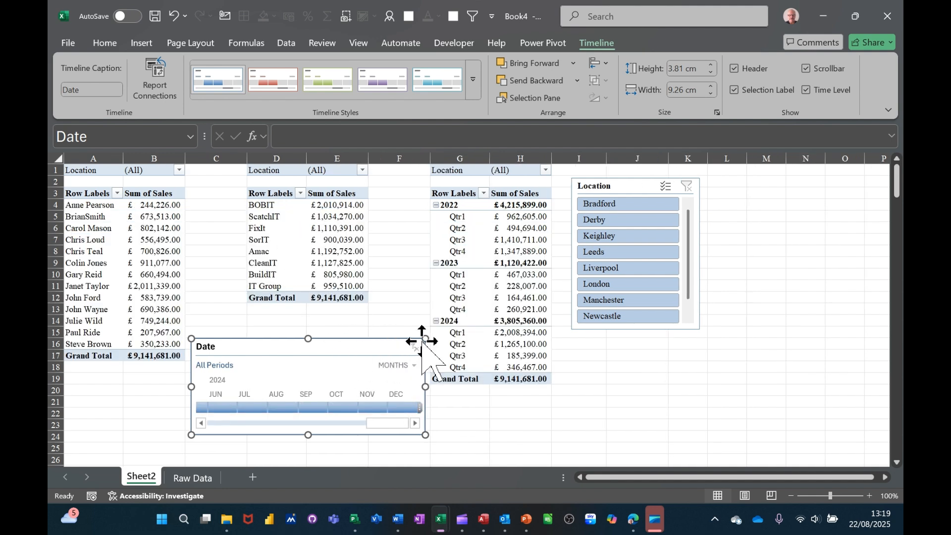
{"action": "left_click_drag", "start_coordinate": [421, 342], "coordinate": [373, 323]}
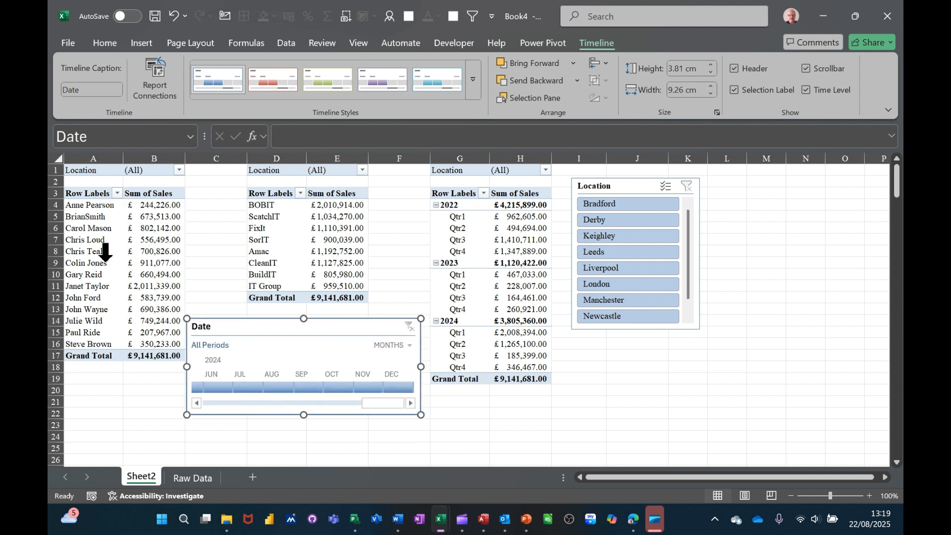
- Apply a dark purple PivotTable style with black header and total rows to the company PivotTable
{"action": "left_click", "coordinate": [292, 242]}
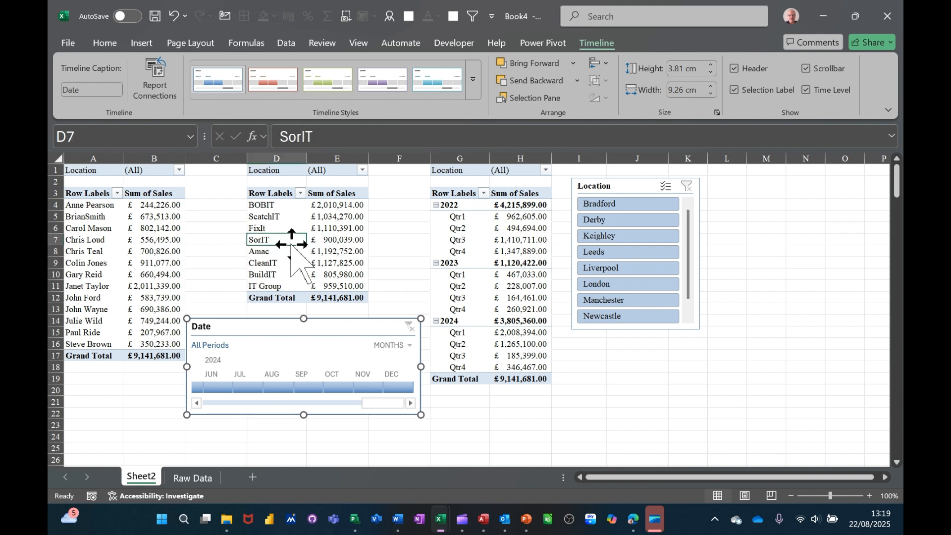
{"action": "left_click", "coordinate": [682, 44]}
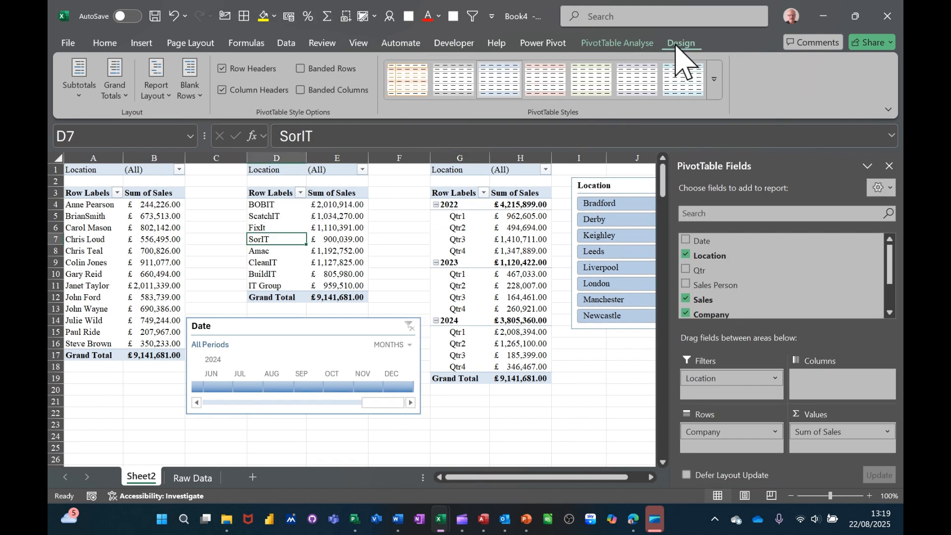
{"action": "left_click", "coordinate": [717, 93]}
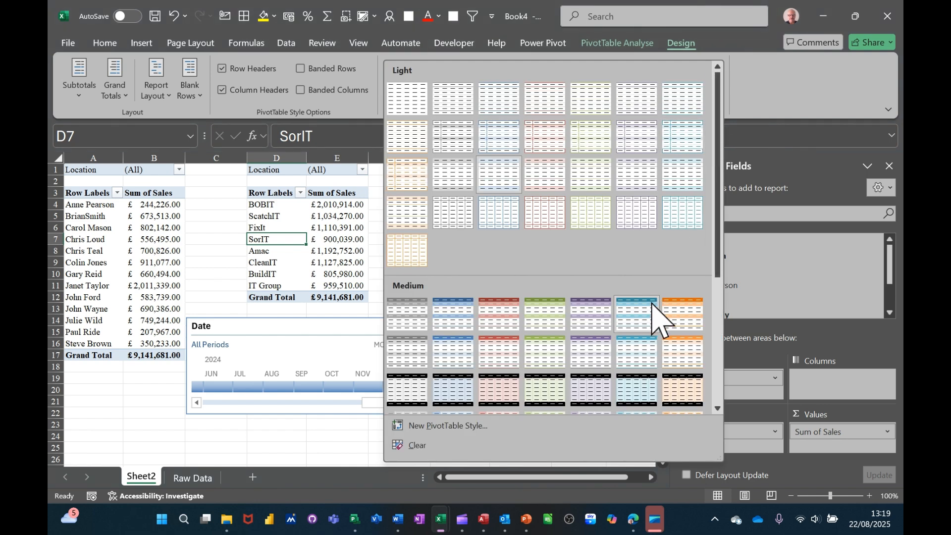
{"action": "scroll", "coordinate": [643, 329], "scroll_direction": "down", "scroll_amount": 5}
{"action": "left_click", "coordinate": [625, 357]}
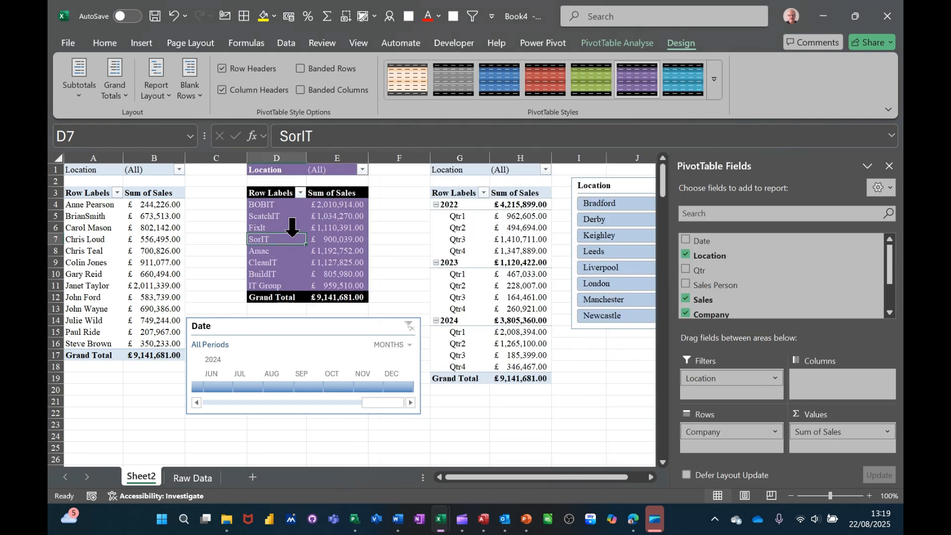
{"action": "left_click", "coordinate": [319, 250]}
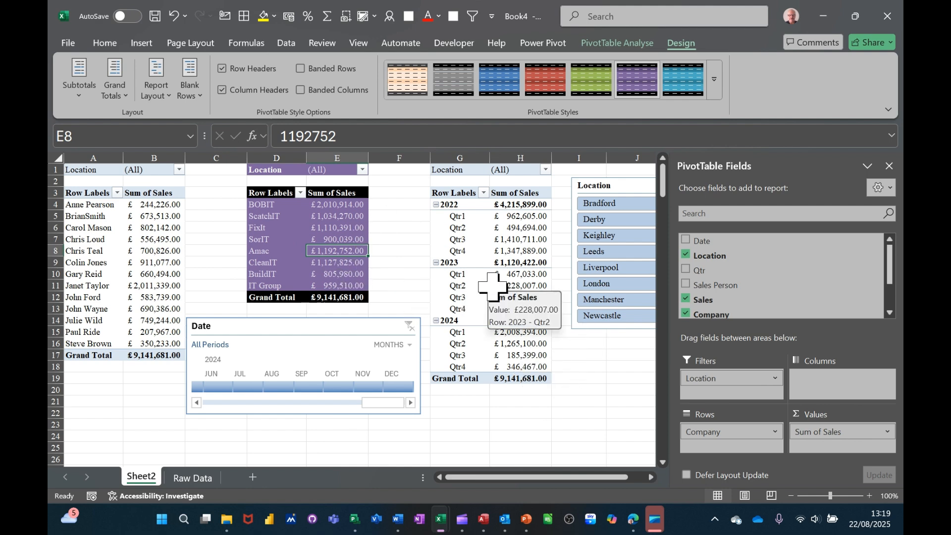
- Delete the Date timeline and the Location slicer from the sheet
{"action": "left_click", "coordinate": [356, 329]}
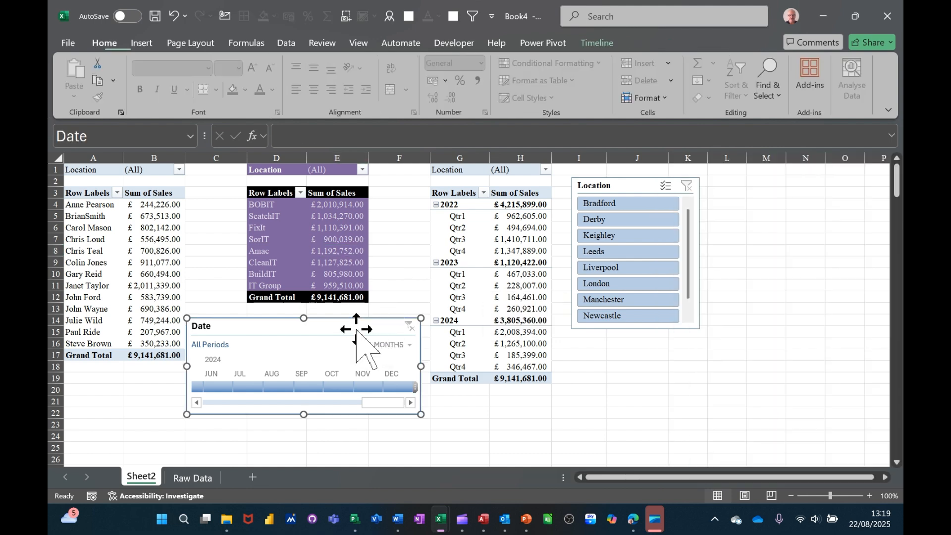
{"action": "key", "text": "Delete"}
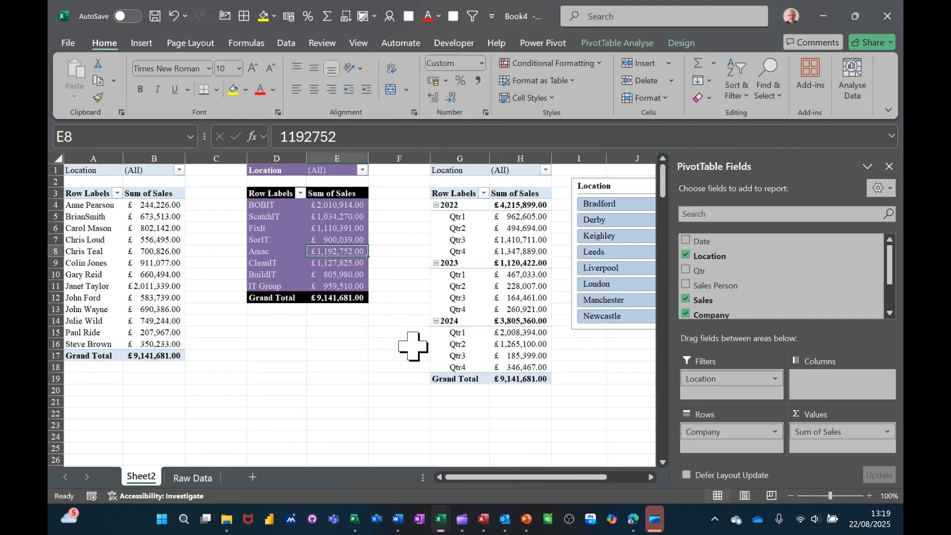
{"action": "left_click", "coordinate": [589, 185]}
{"action": "key", "text": "Delete"}
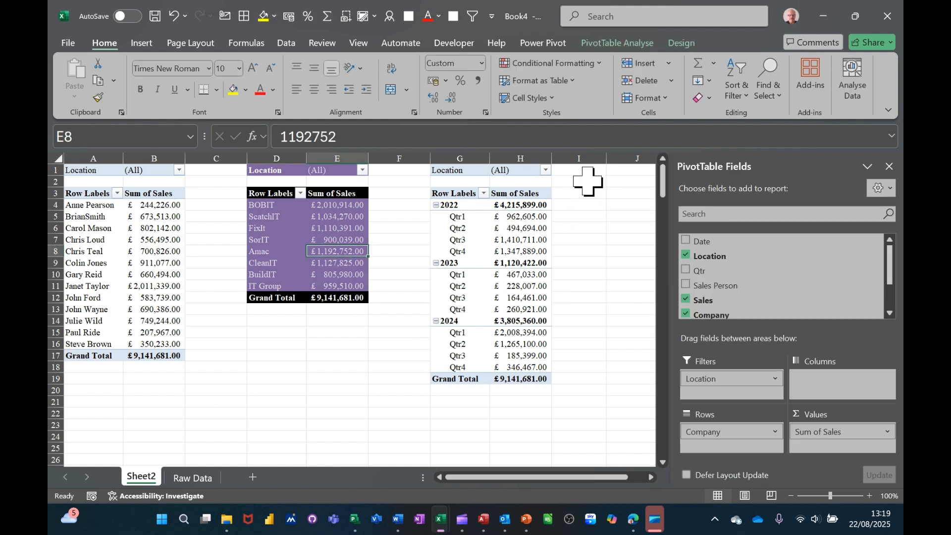
- Insert two blank columns between the salesperson PivotTable and the company PivotTable, at columns C and D
{"action": "left_click", "coordinate": [137, 242]}
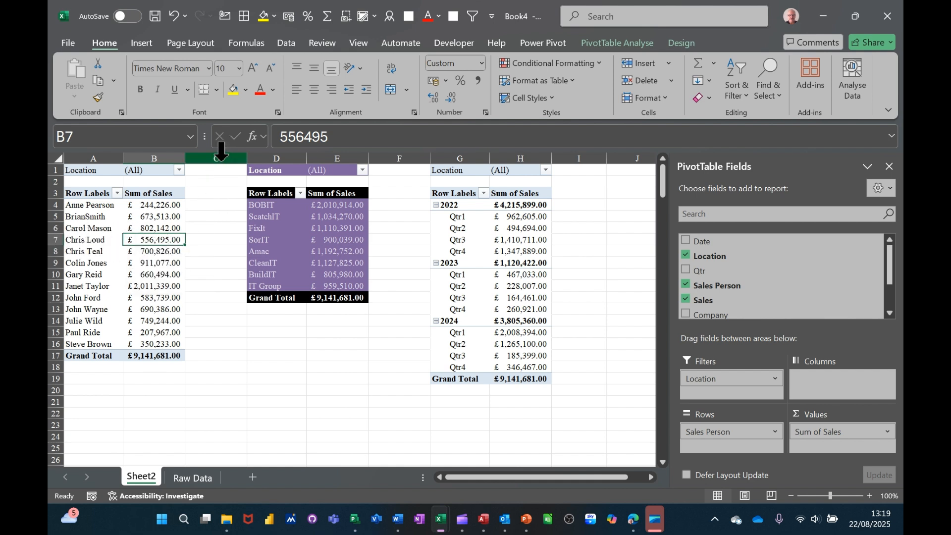
{"action": "left_click_drag", "start_coordinate": [218, 158], "coordinate": [249, 164]}
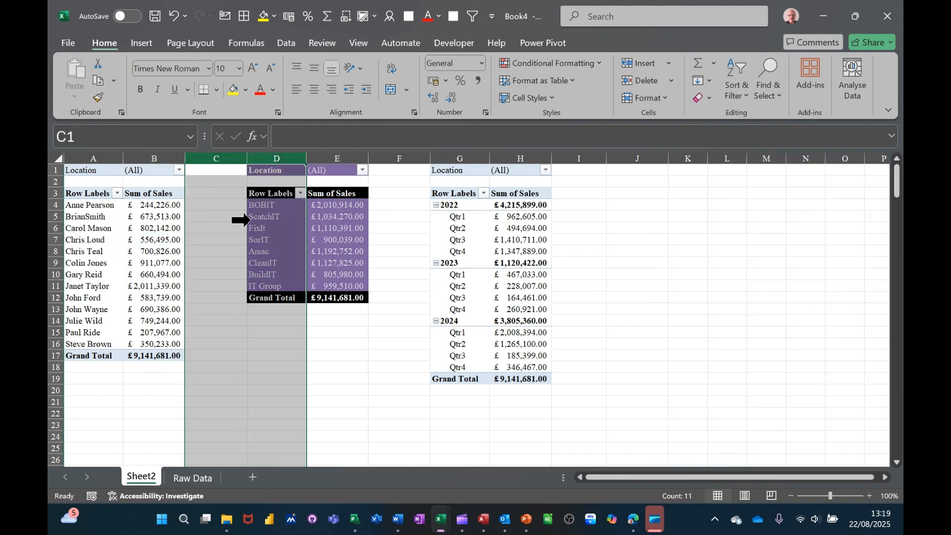
{"action": "right_click", "coordinate": [229, 240]}
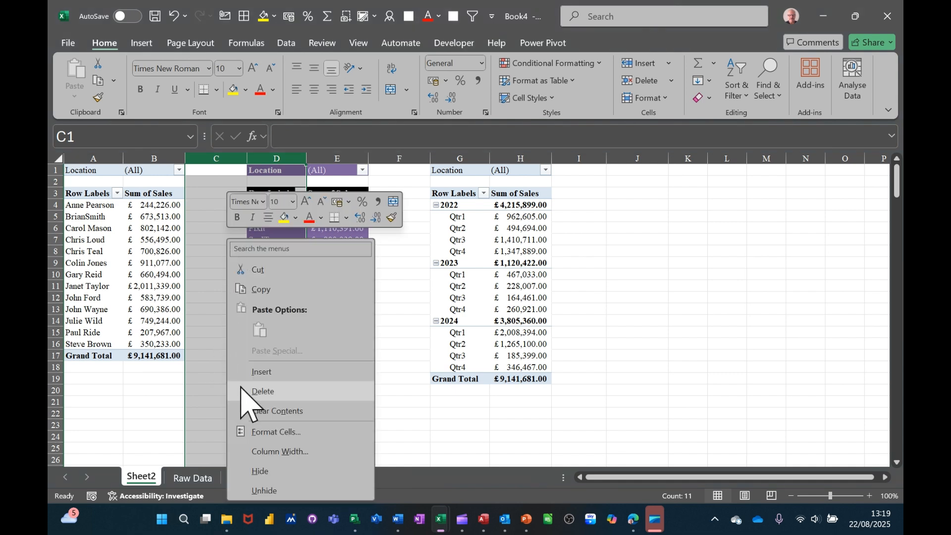
{"action": "left_click", "coordinate": [254, 372]}
- Try Sales Person as a value in the salesperson PivotTable, remove it, and add Sales as a second value instead
{"action": "left_click", "coordinate": [141, 240]}
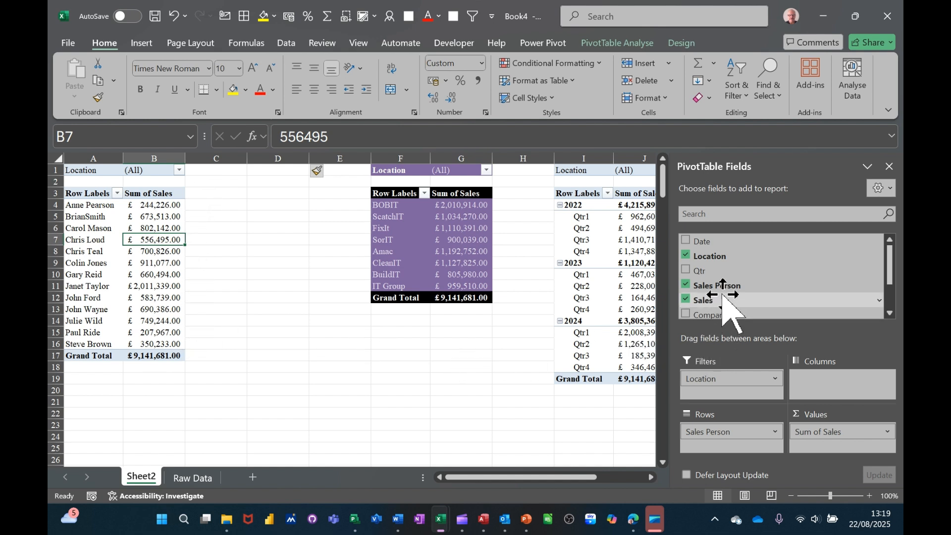
{"action": "left_click_drag", "start_coordinate": [724, 286], "coordinate": [833, 460]}
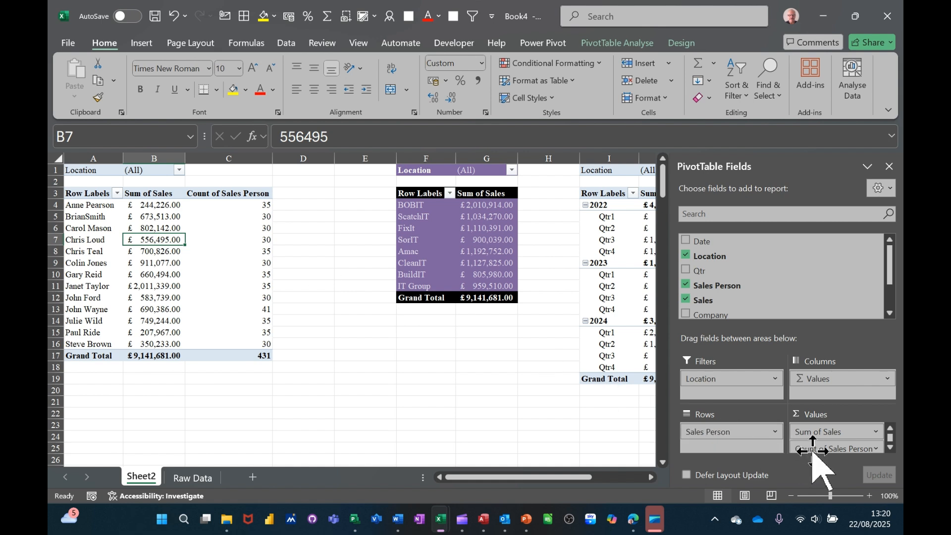
{"action": "left_click_drag", "start_coordinate": [825, 449], "coordinate": [490, 410]}
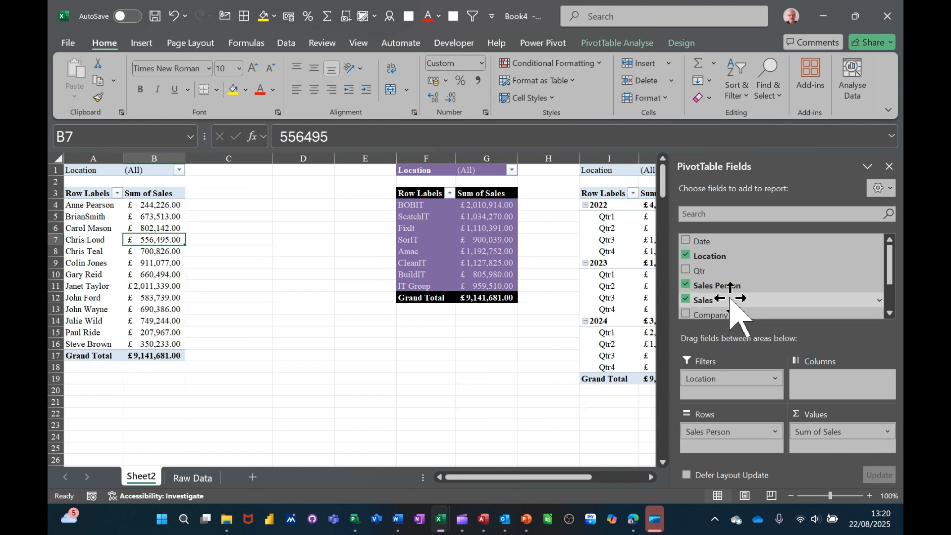
{"action": "left_click_drag", "start_coordinate": [712, 301], "coordinate": [810, 443]}
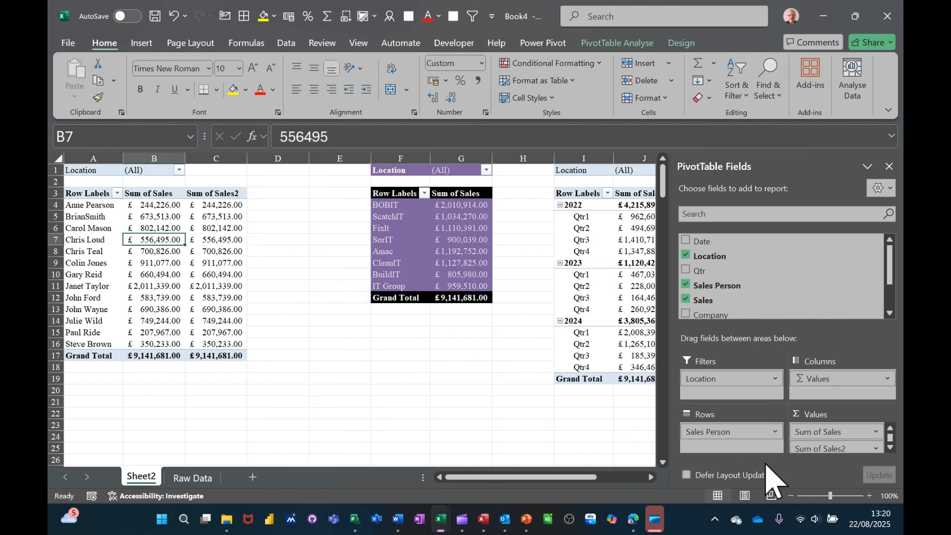
- Show the salesperson PivotTable's second Sales value as % of Column Total and name it %
{"action": "left_click", "coordinate": [815, 451]}
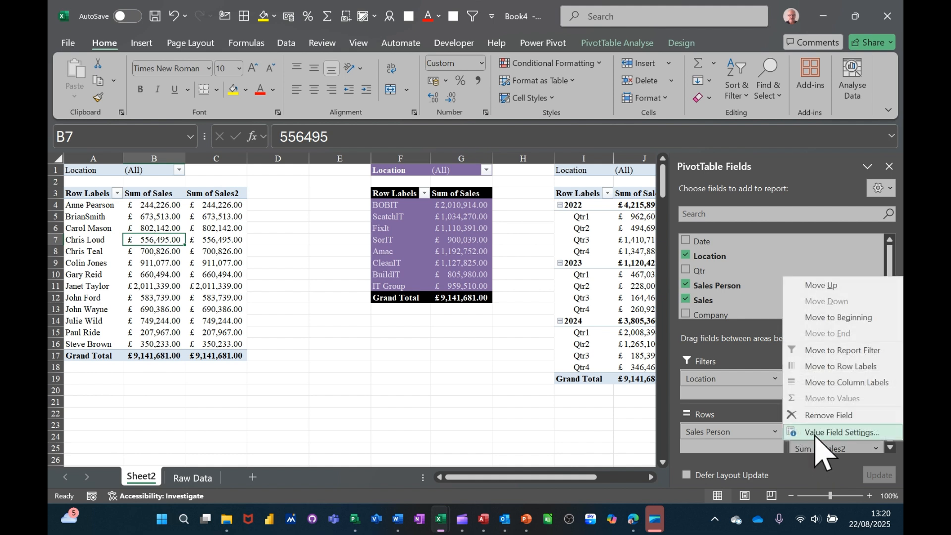
{"action": "left_click", "coordinate": [815, 434]}
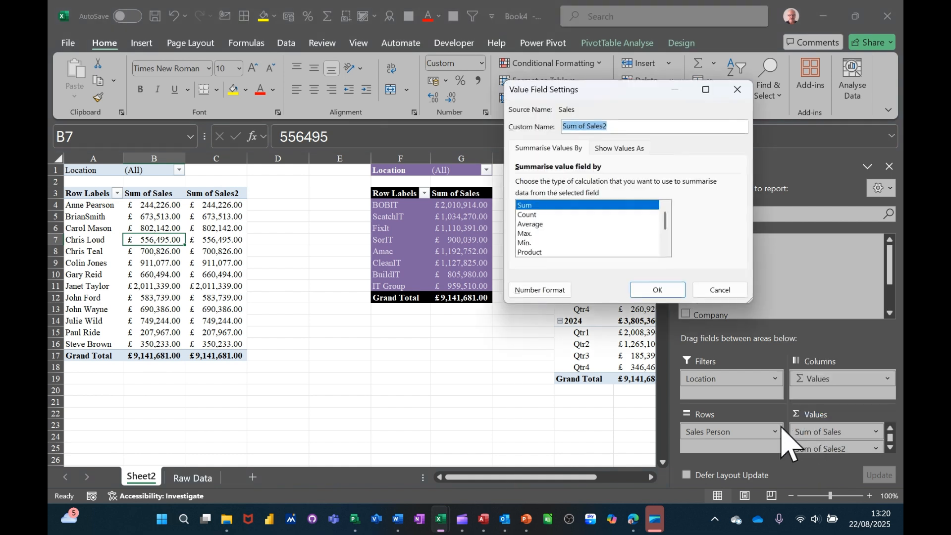
{"action": "left_click", "coordinate": [610, 155]}
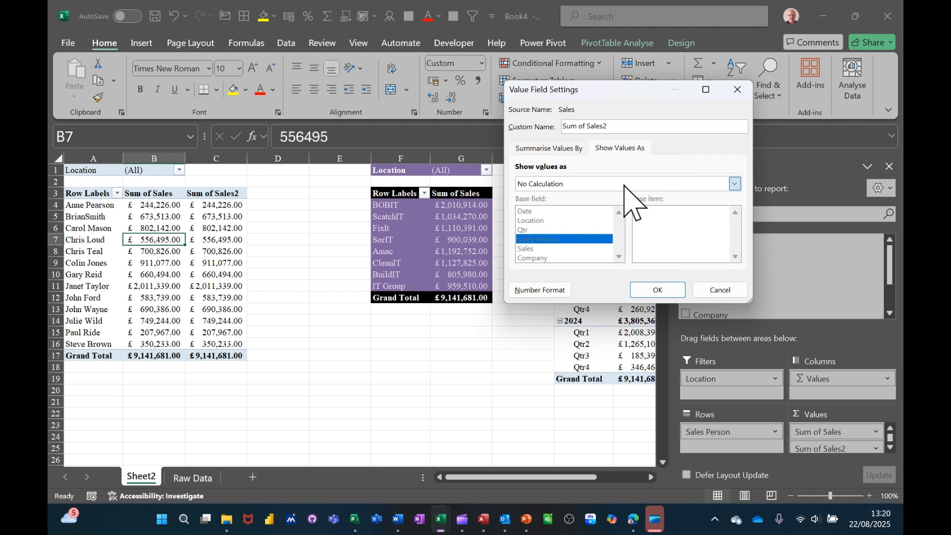
{"action": "left_click", "coordinate": [625, 186]}
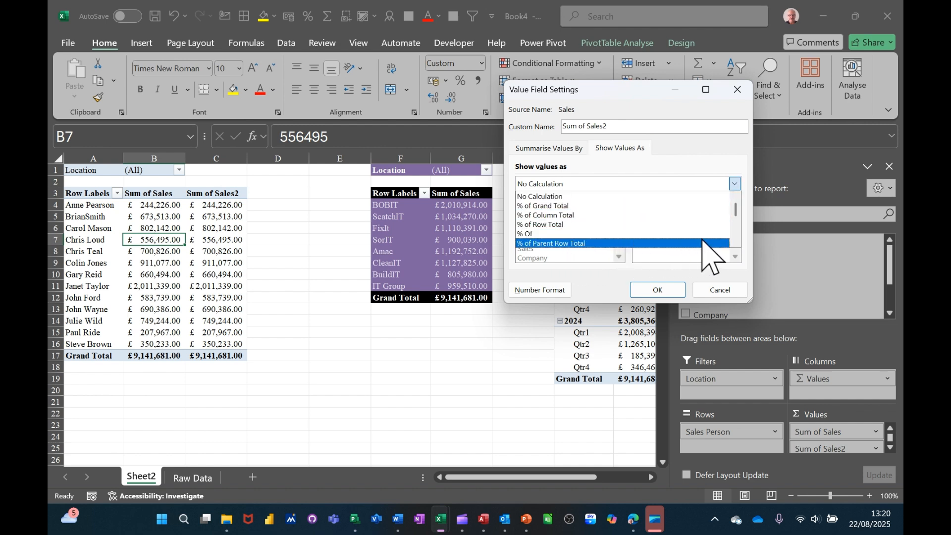
{"action": "left_click", "coordinate": [580, 216]}
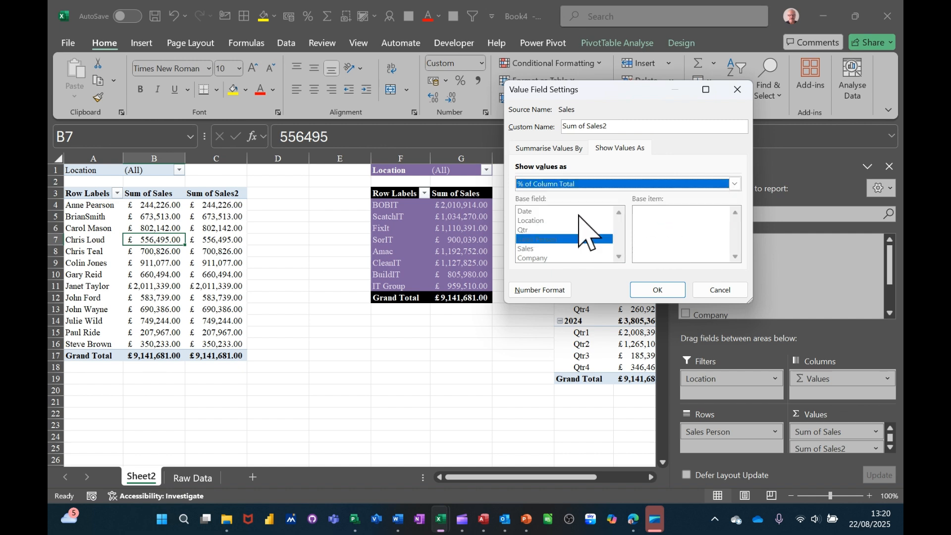
{"action": "left_click", "coordinate": [633, 127]}
{"action": "left_click_drag", "start_coordinate": [633, 127], "coordinate": [570, 124]}
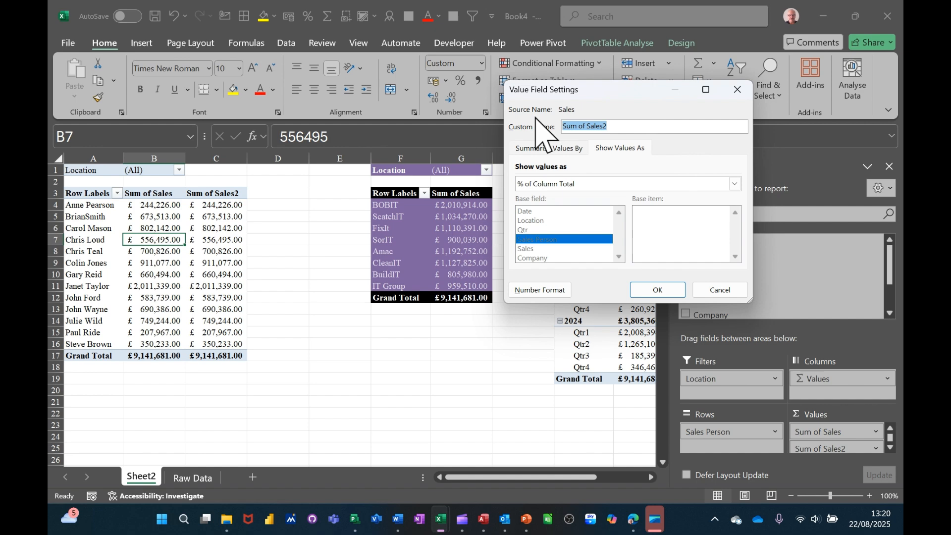
{"action": "type", "text": "%"}
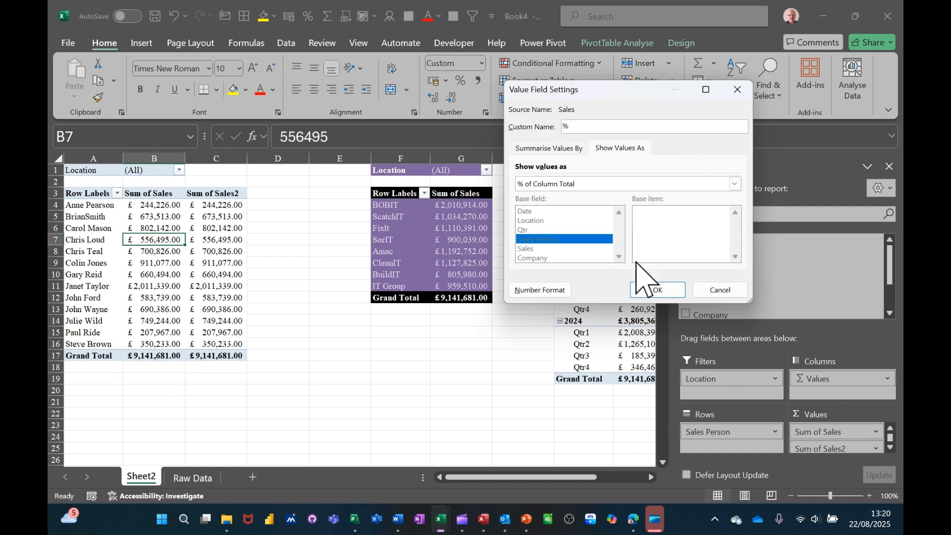
{"action": "left_click", "coordinate": [644, 291]}
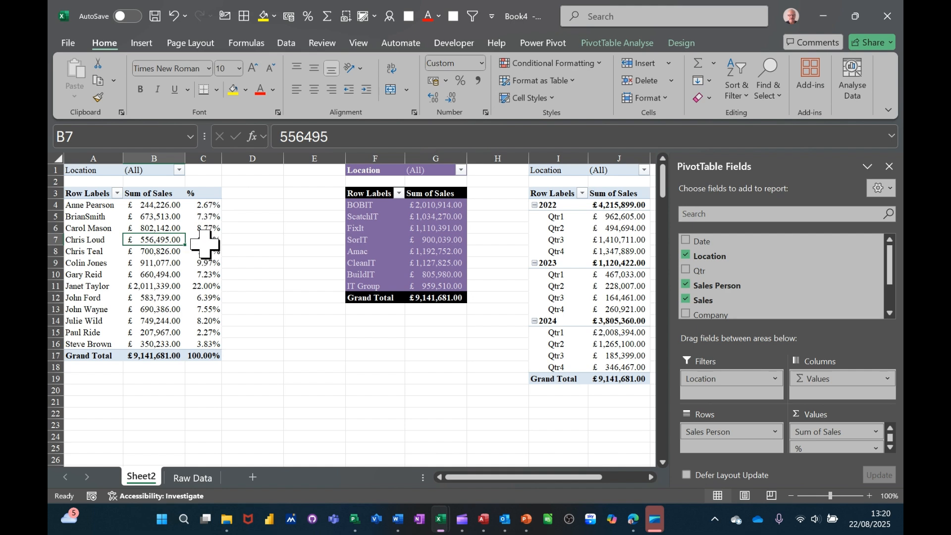
- Sort the salesperson PivotTable by Sum of Sales from largest to smallest
{"action": "mouse_move", "coordinate": [206, 243]}
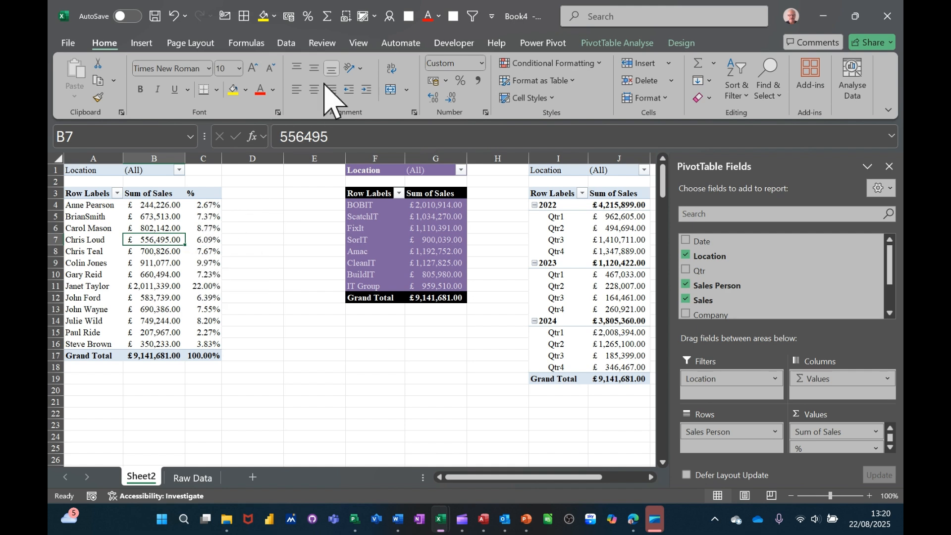
{"action": "left_click", "coordinate": [287, 44]}
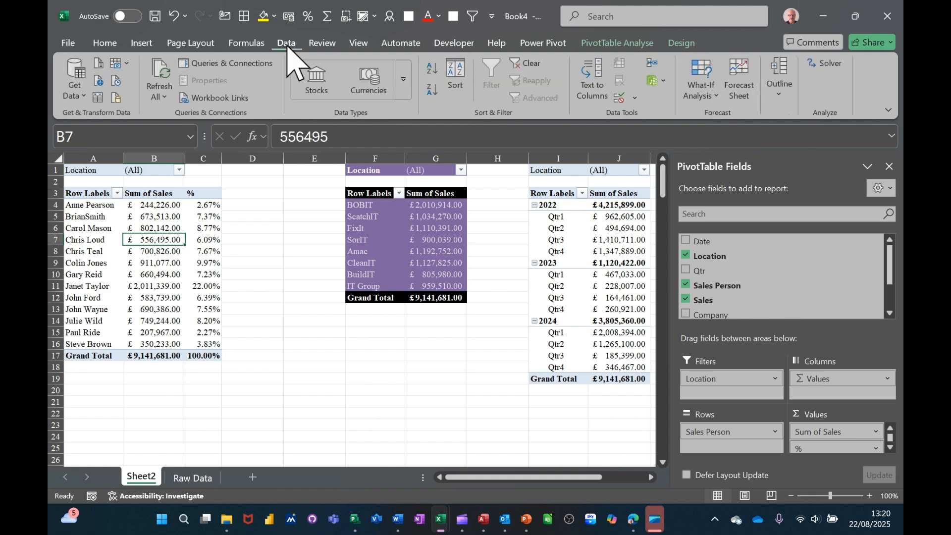
{"action": "left_click", "coordinate": [432, 90]}
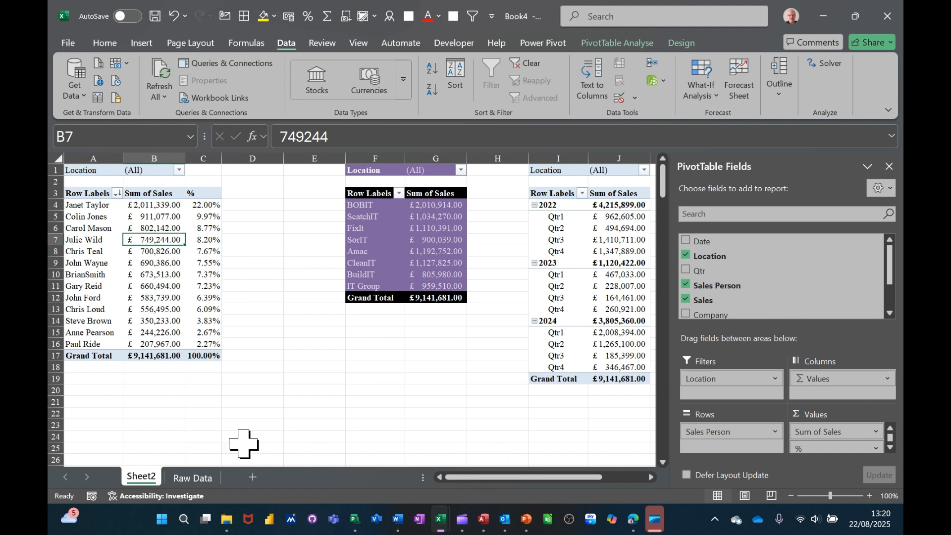
- Create a PivotTable from the Raw Data range A1:F432, placed at cell H2 on the Raw Data sheet
{"action": "left_click", "coordinate": [190, 479]}
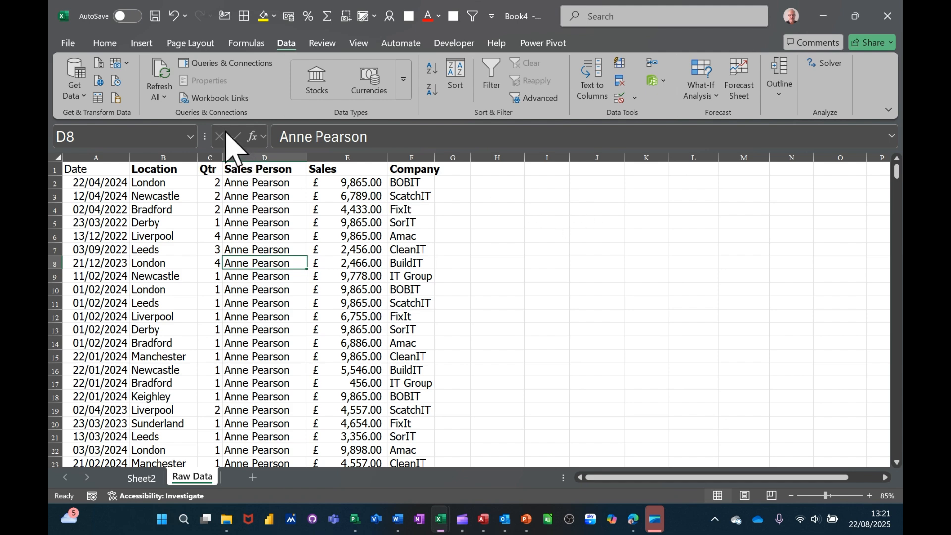
{"action": "left_click", "coordinate": [141, 43]}
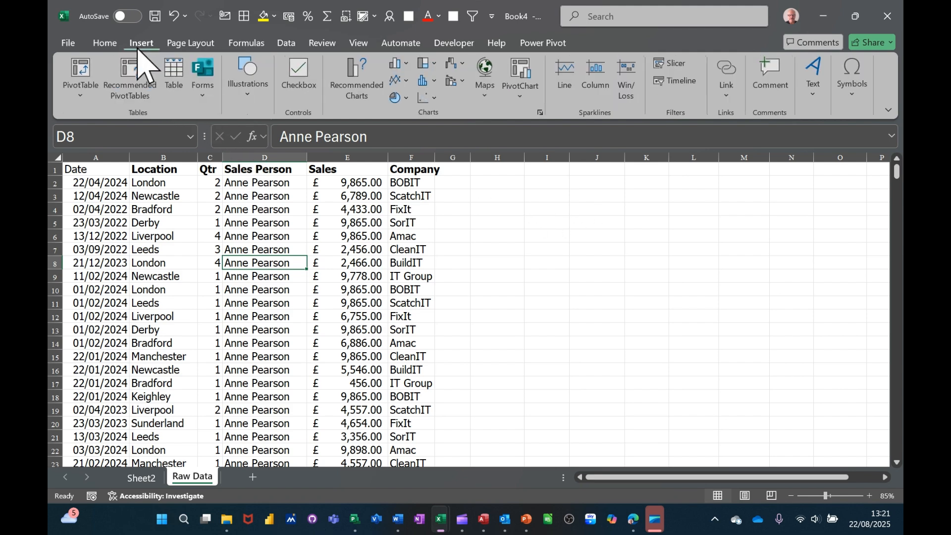
{"action": "left_click", "coordinate": [78, 70]}
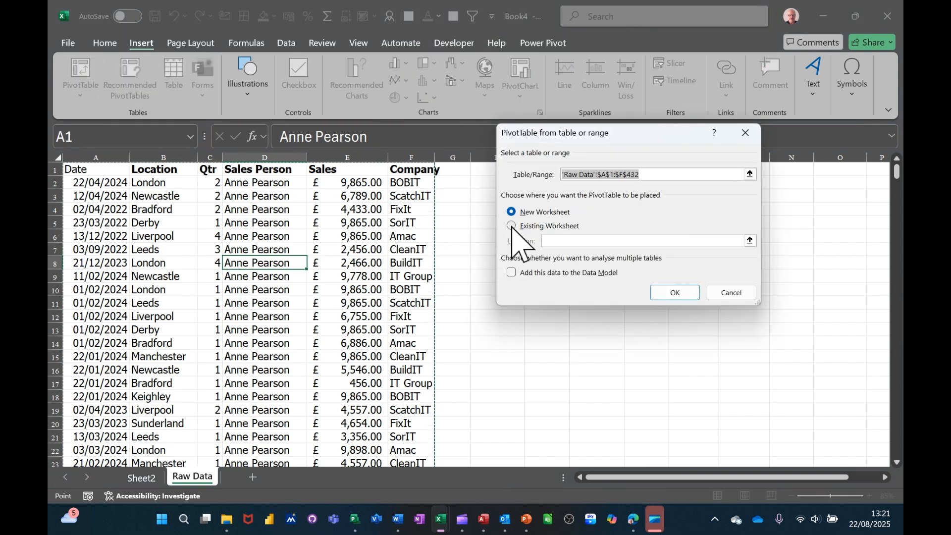
{"action": "left_click", "coordinate": [513, 226]}
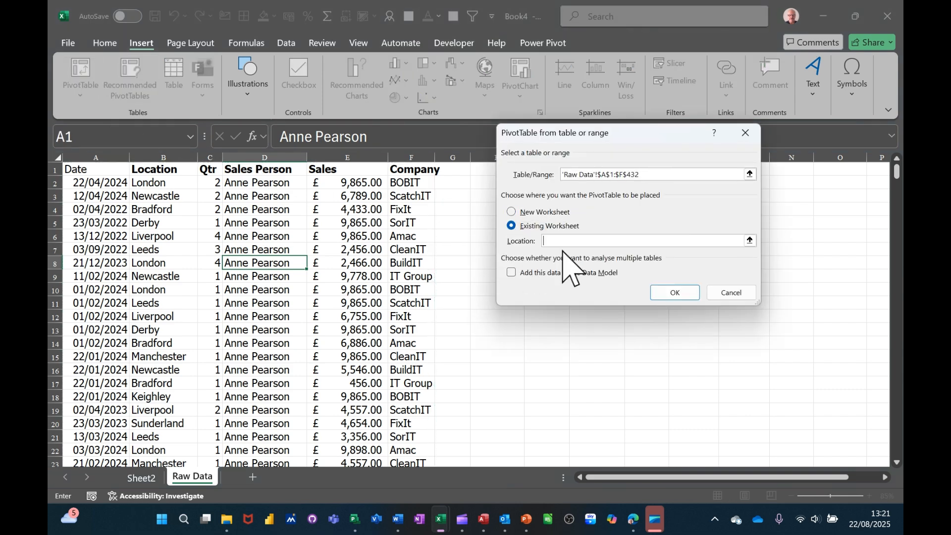
{"action": "left_click", "coordinate": [481, 184]}
{"action": "left_click", "coordinate": [661, 293]}
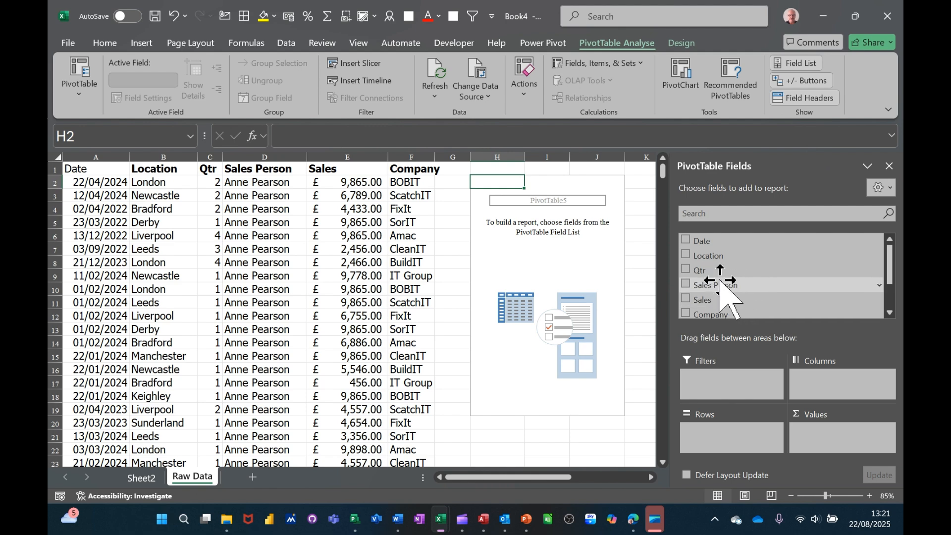
- Add Date to the rows of the new PivotTable and add Sales twice as values
{"action": "scroll", "coordinate": [734, 271], "scroll_direction": "down", "scroll_amount": 1}
{"action": "scroll", "coordinate": [735, 272], "scroll_direction": "up", "scroll_amount": 1}
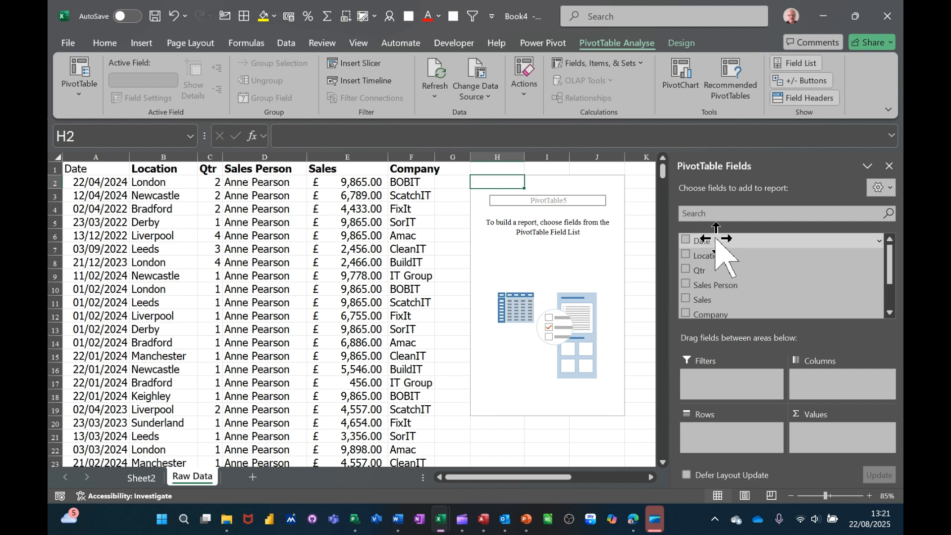
{"action": "left_click_drag", "start_coordinate": [717, 240], "coordinate": [725, 449]}
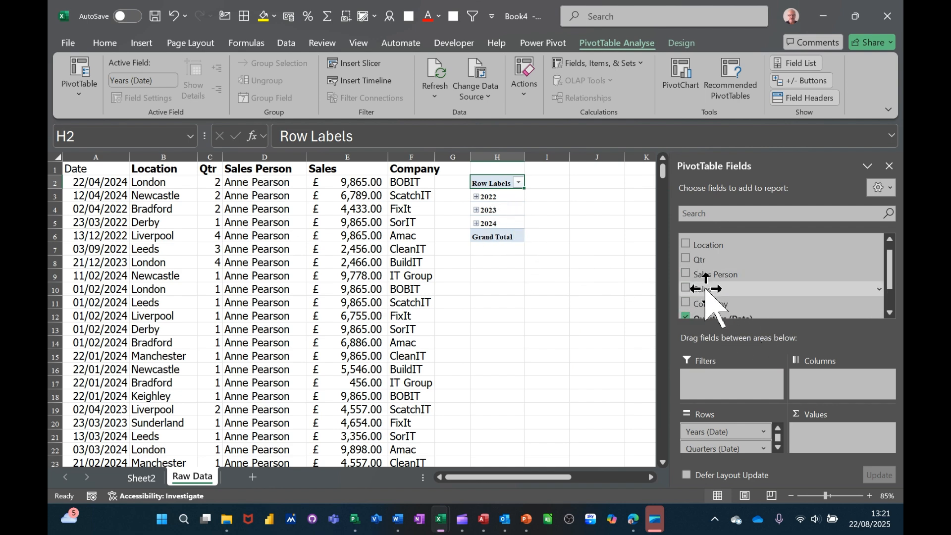
{"action": "left_click_drag", "start_coordinate": [706, 290], "coordinate": [819, 439]}
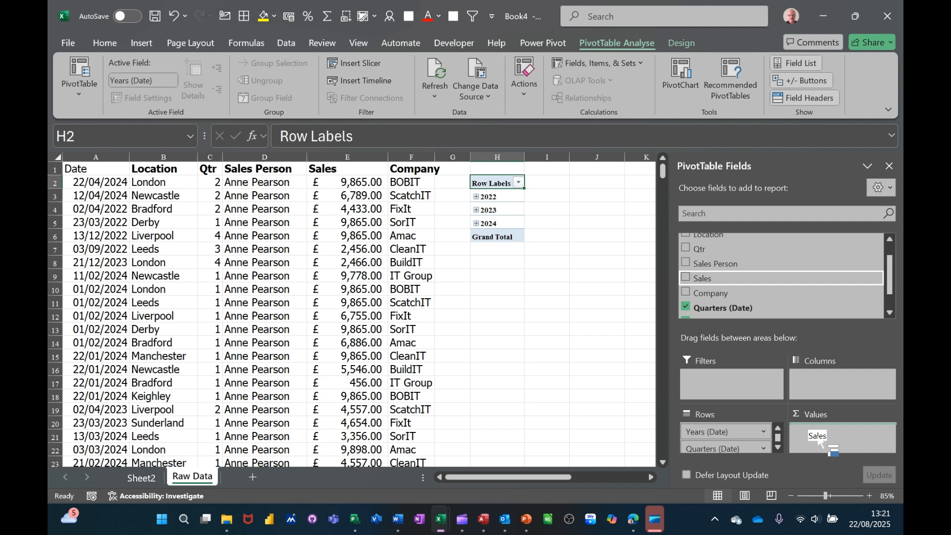
{"action": "left_click_drag", "start_coordinate": [818, 440], "coordinate": [820, 438]}
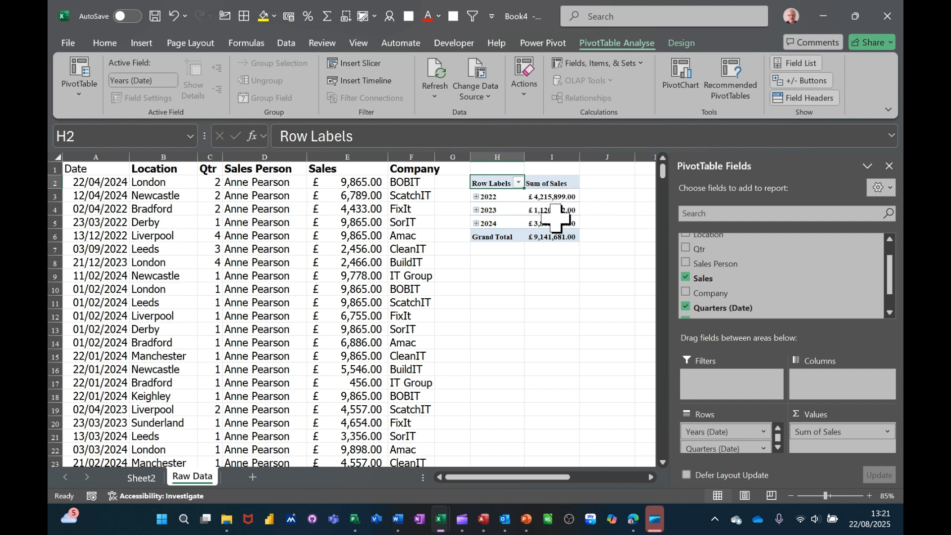
{"action": "mouse_move", "coordinate": [559, 220]}
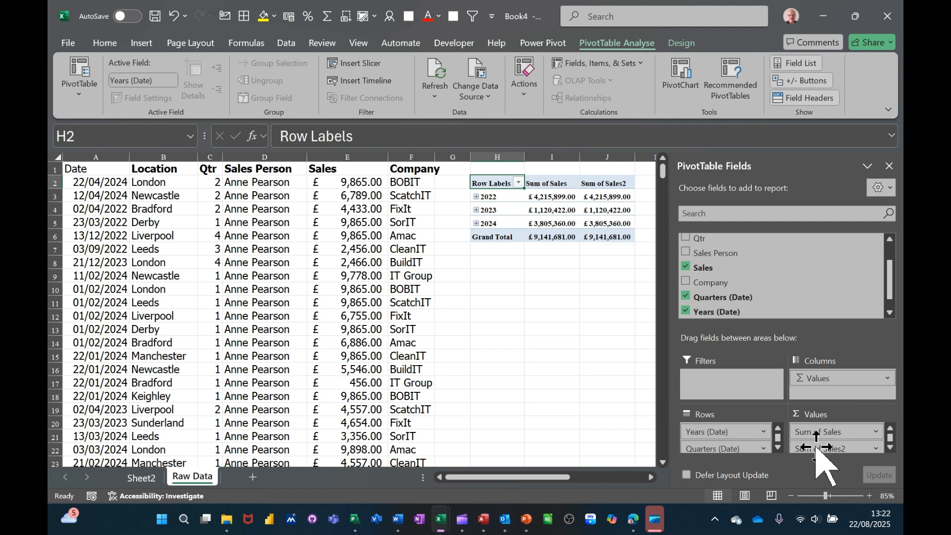
- Set the second Sales value of the yearly PivotTable to be shown as % Difference From
{"action": "left_click", "coordinate": [816, 448]}
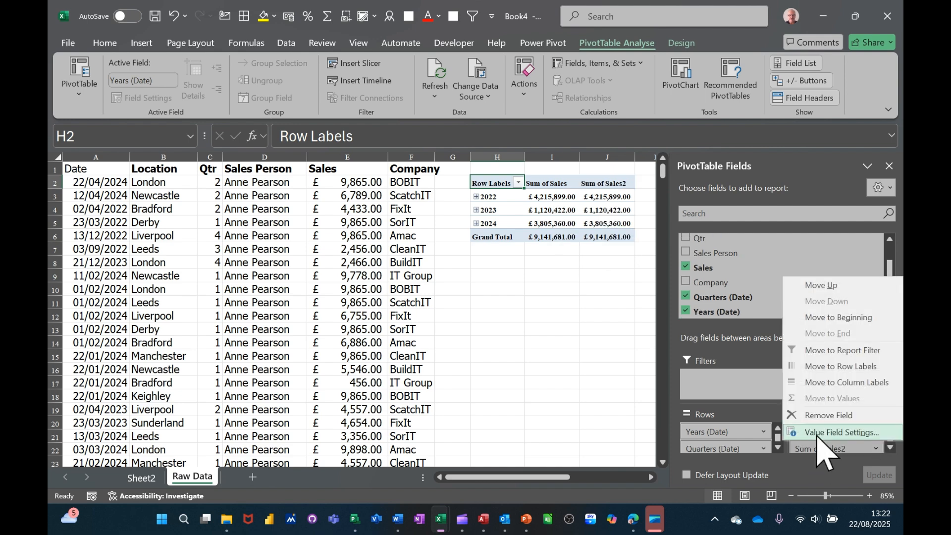
{"action": "left_click", "coordinate": [818, 432]}
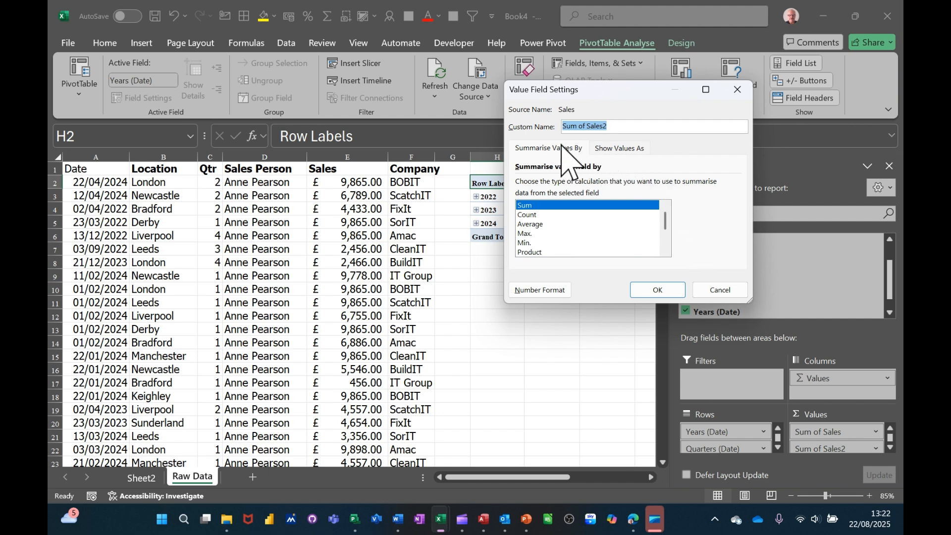
{"action": "left_click", "coordinate": [622, 149]}
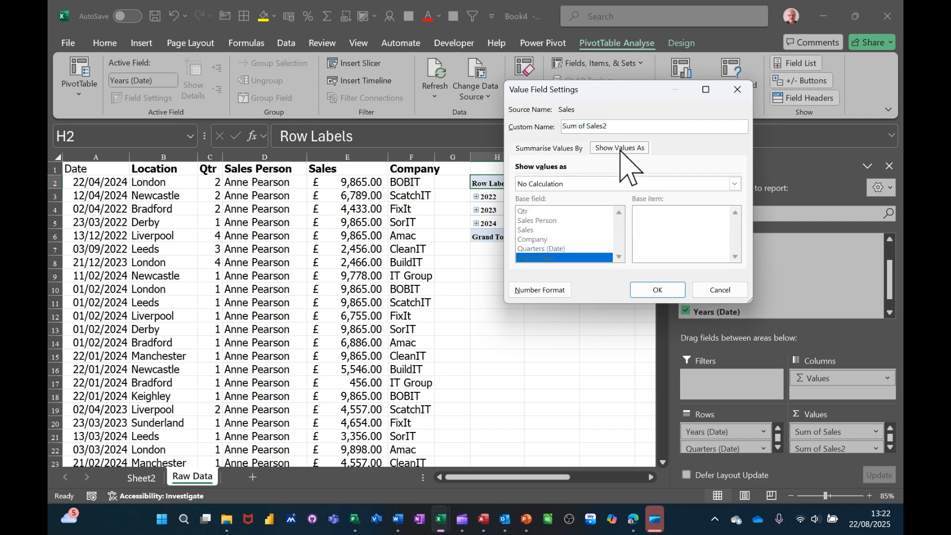
{"action": "left_click", "coordinate": [668, 183]}
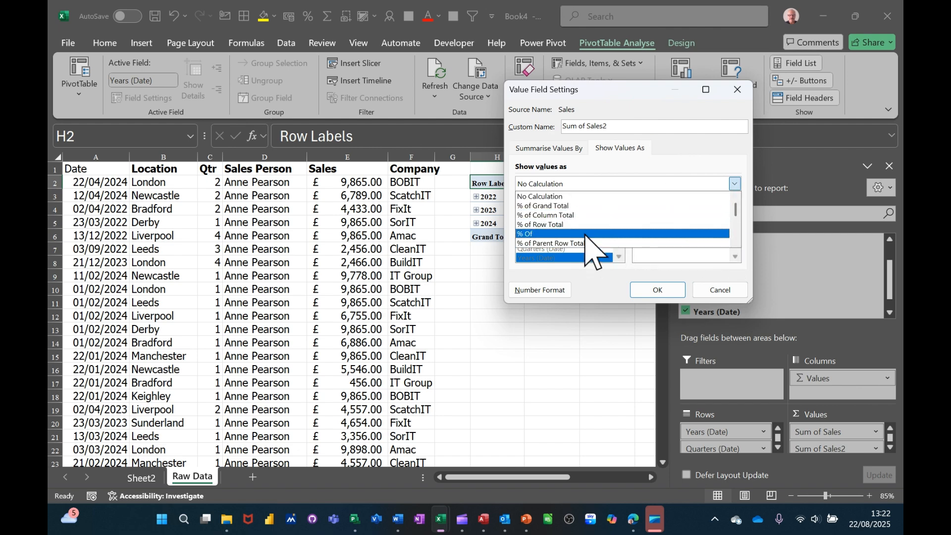
{"action": "left_click", "coordinate": [735, 243]}
{"action": "left_click", "coordinate": [735, 243]}
{"action": "left_click", "coordinate": [735, 243]}
{"action": "left_click", "coordinate": [735, 243]}
{"action": "left_click", "coordinate": [735, 243]}
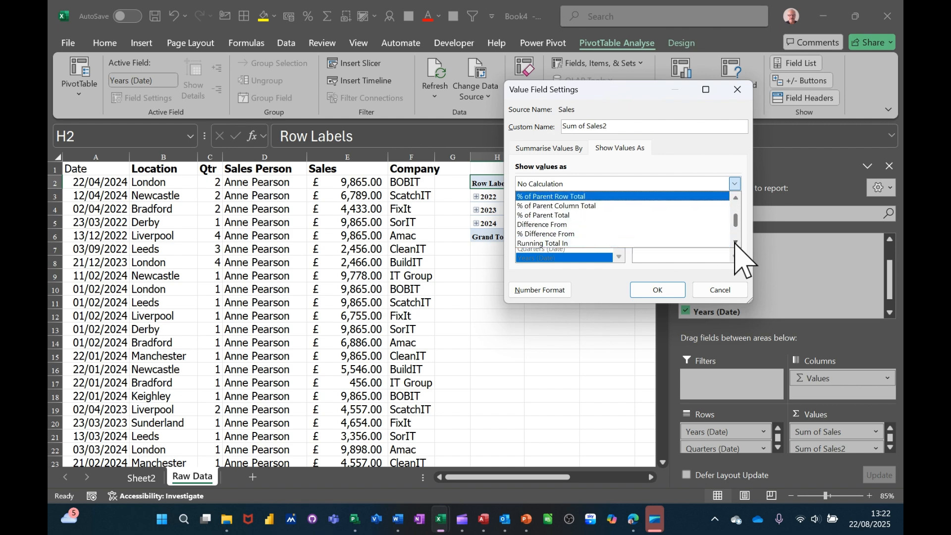
{"action": "left_click", "coordinate": [735, 243]}
{"action": "left_click", "coordinate": [735, 242]}
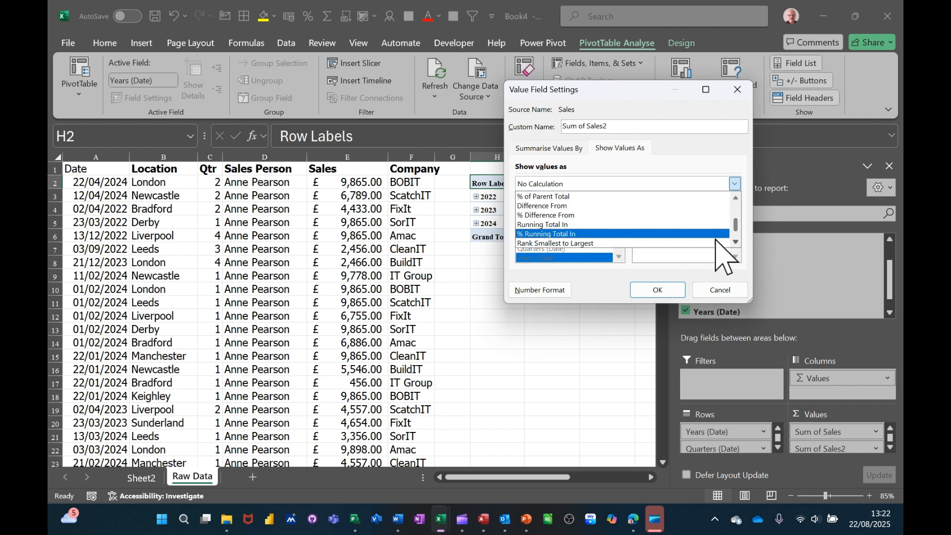
{"action": "left_click", "coordinate": [548, 215]}
- Compare the second Sales value with the (previous) base item, using Years (Date) as the base field
{"action": "left_click", "coordinate": [649, 239]}
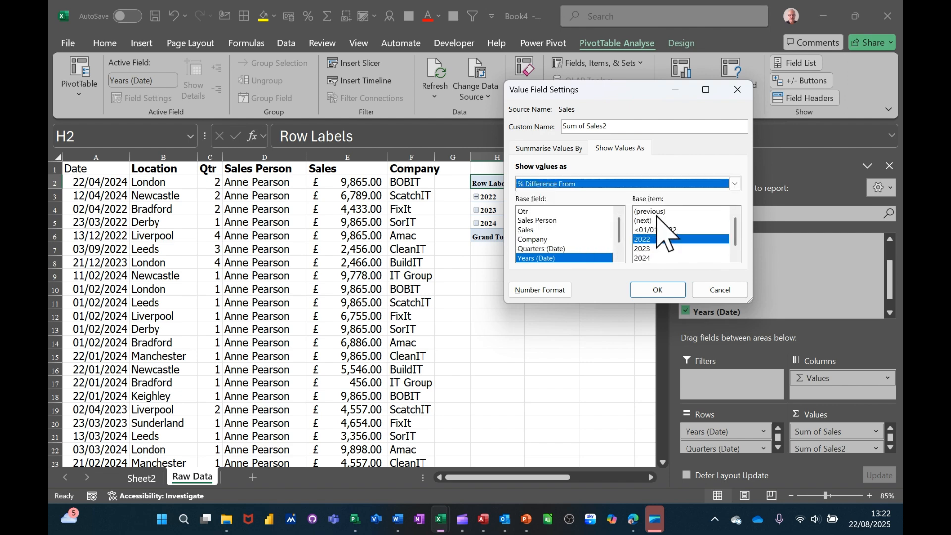
{"action": "left_click", "coordinate": [658, 212]}
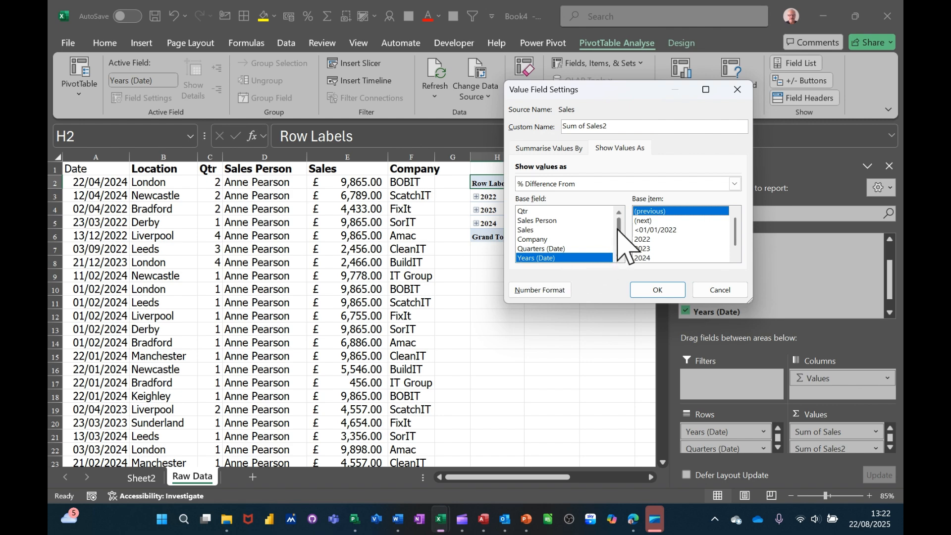
{"action": "scroll", "coordinate": [624, 246], "scroll_direction": "up", "scroll_amount": 1}
{"action": "scroll", "coordinate": [621, 228], "scroll_direction": "down", "scroll_amount": 1}
{"action": "left_click_drag", "start_coordinate": [621, 249], "coordinate": [621, 224]}
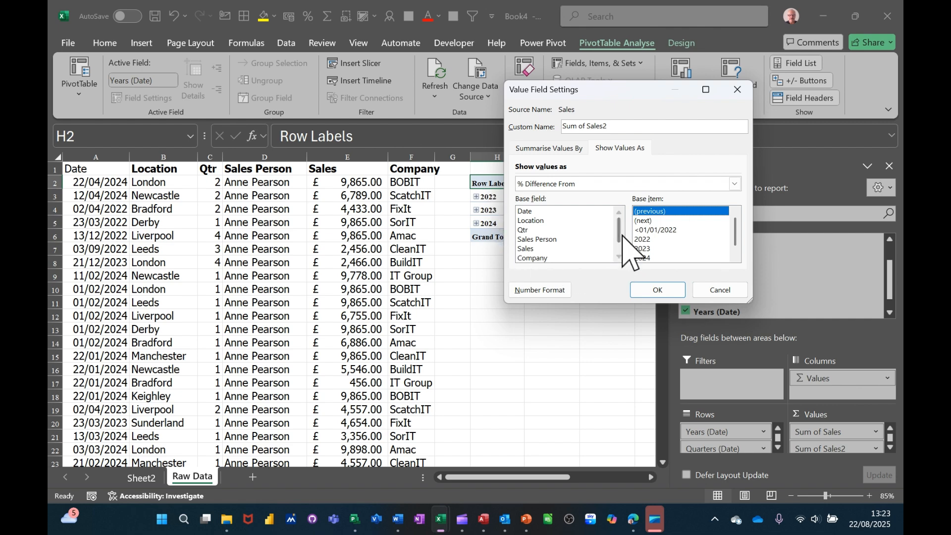
{"action": "scroll", "coordinate": [619, 229], "scroll_direction": "down", "scroll_amount": 1}
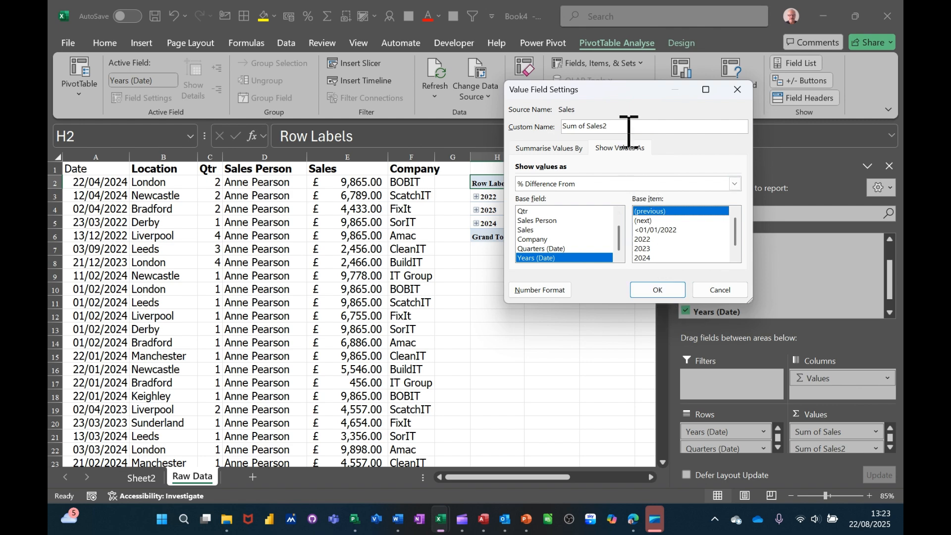
- Name the second Sales value % Diff and apply its value field settings
{"action": "left_click_drag", "start_coordinate": [629, 126], "coordinate": [567, 126]}
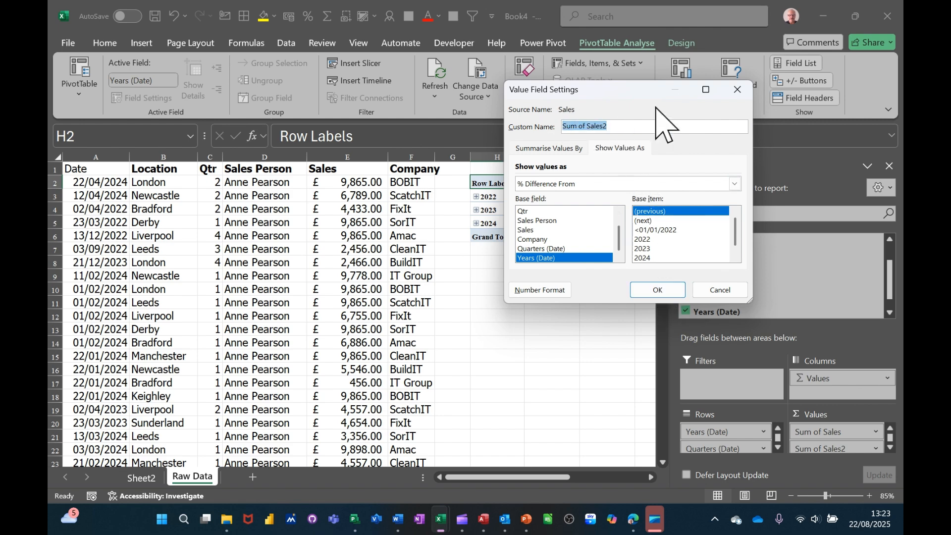
{"action": "type", "text": "% Diff"}
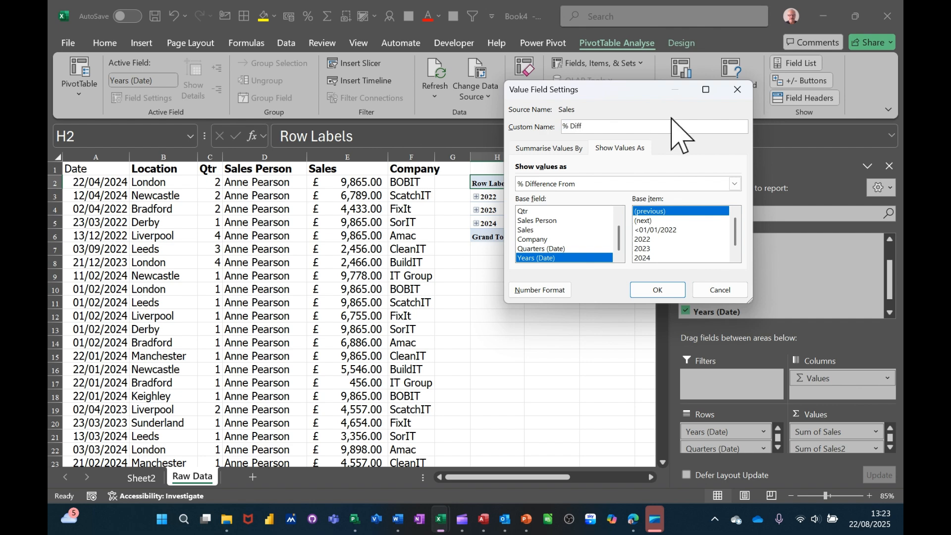
{"action": "left_click", "coordinate": [657, 290]}
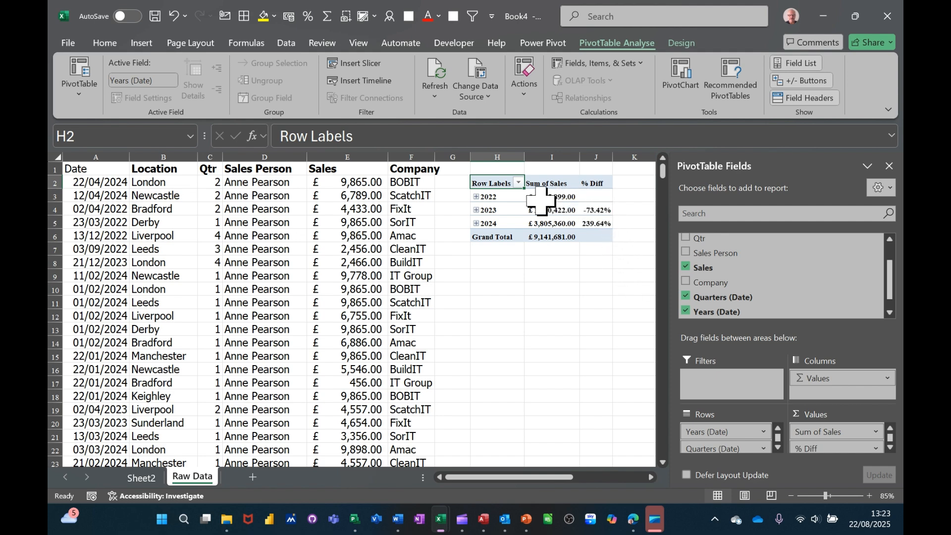
{"action": "mouse_move", "coordinate": [554, 204]}
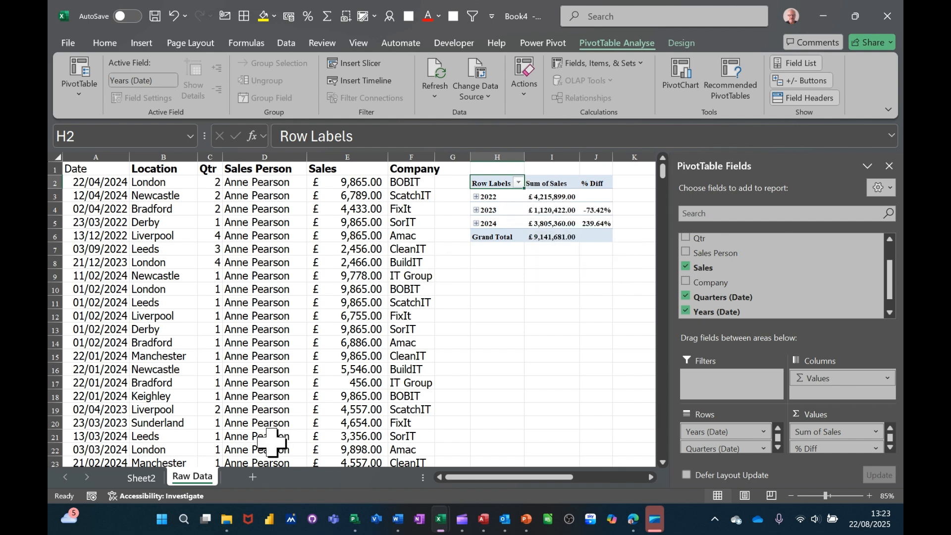
- Add a calculated field named Markup with the formula =Sales*1.1 to the salesperson PivotTable on Sheet2
{"action": "left_click", "coordinate": [142, 477]}
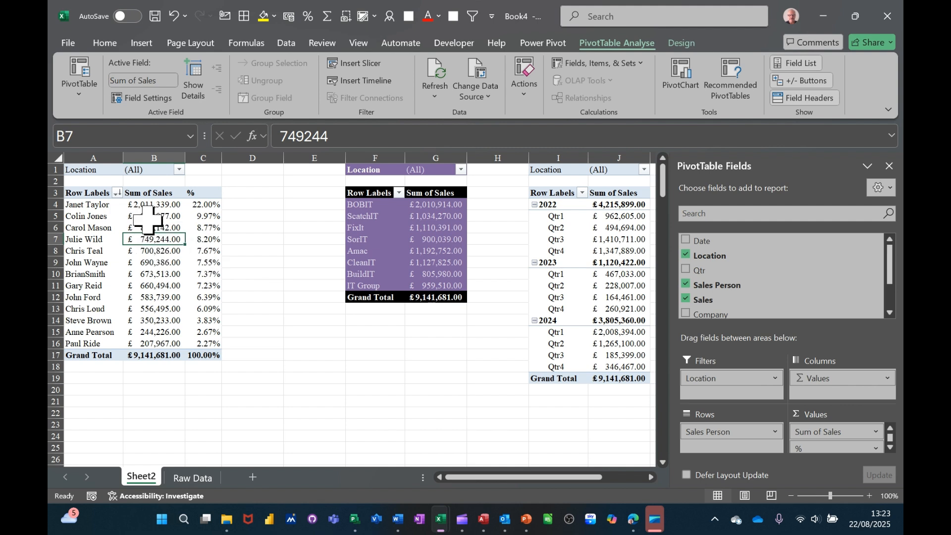
{"action": "mouse_move", "coordinate": [143, 209]}
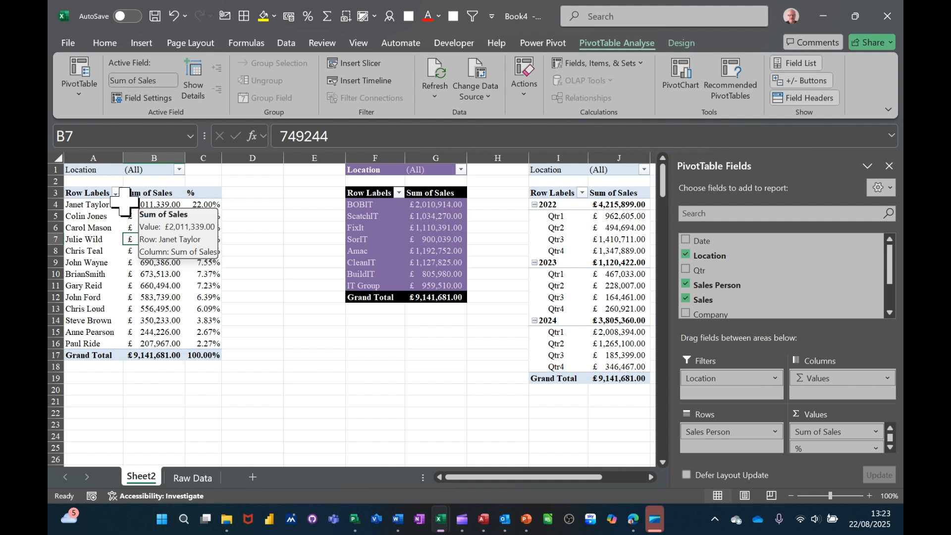
{"action": "left_click", "coordinate": [144, 228]}
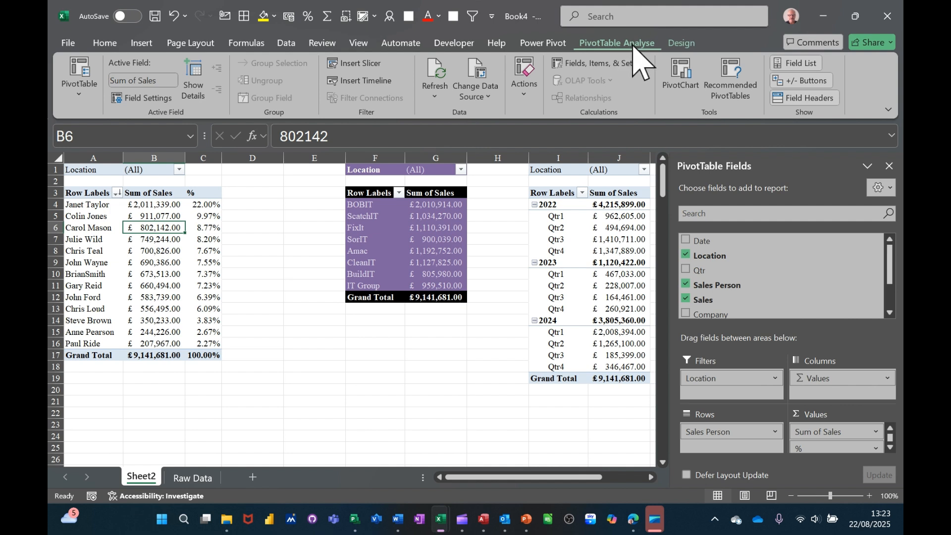
{"action": "left_click", "coordinate": [600, 66]}
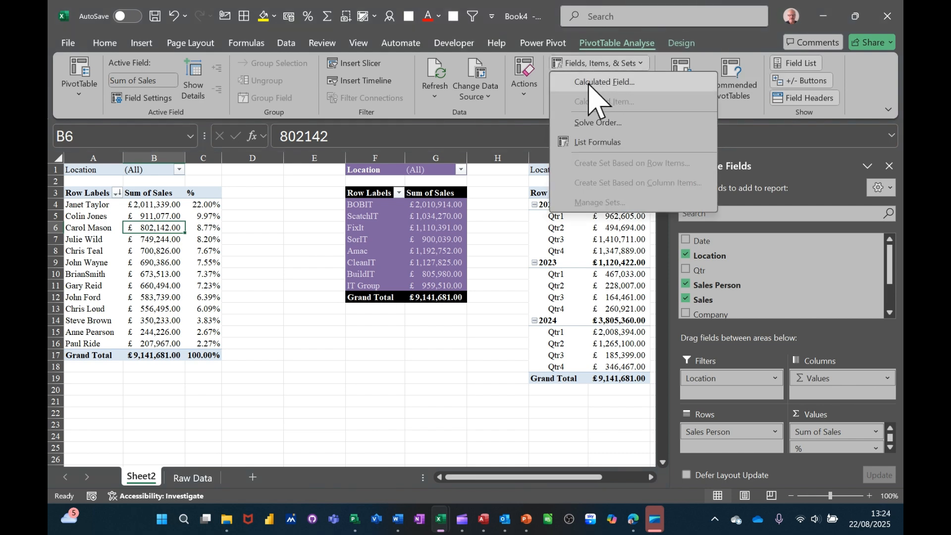
{"action": "left_click", "coordinate": [591, 82]}
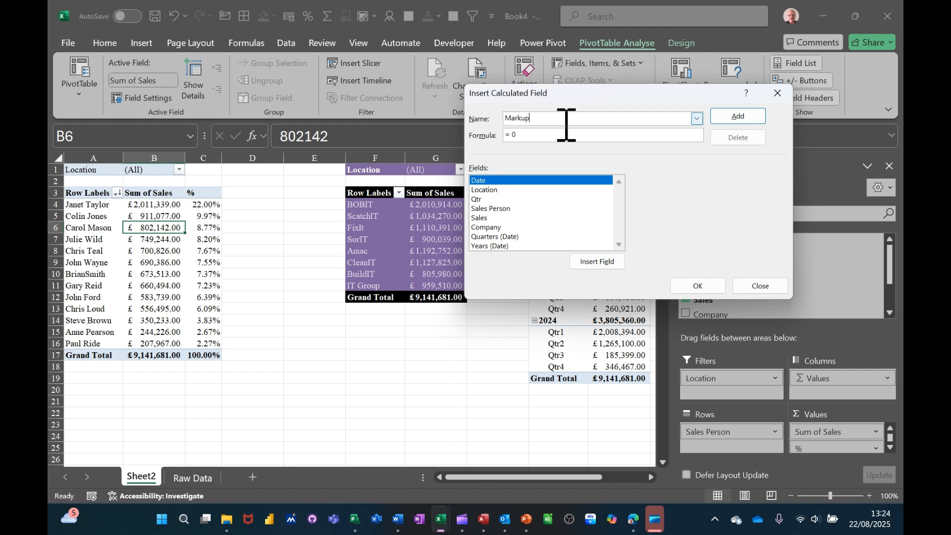
{"action": "double_click", "coordinate": [480, 218]}
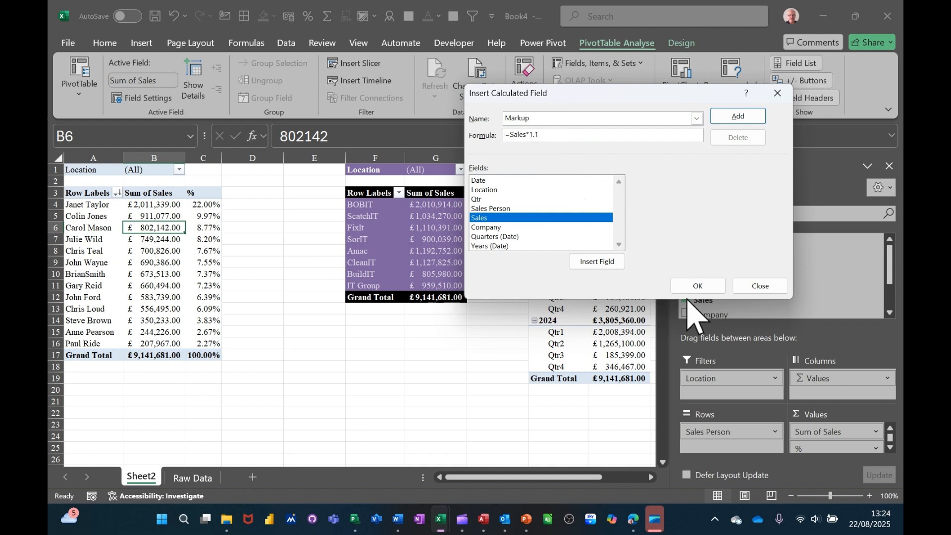
{"action": "left_click", "coordinate": [697, 286]}
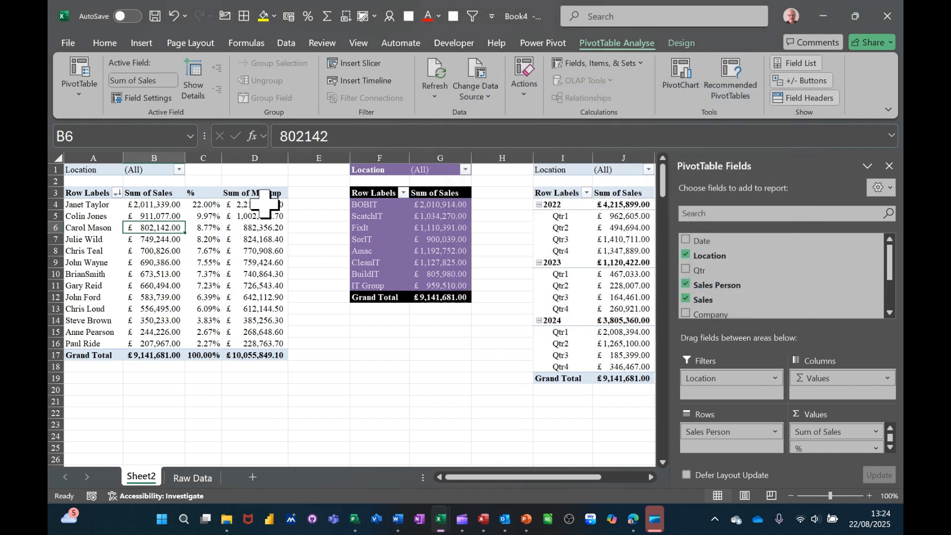
- Rename the salesperson PivotTable's headings: Sum of Sales as Sales, Row Labels as Personnel, and Sum of Markup as Markup
{"action": "left_click", "coordinate": [140, 194]}
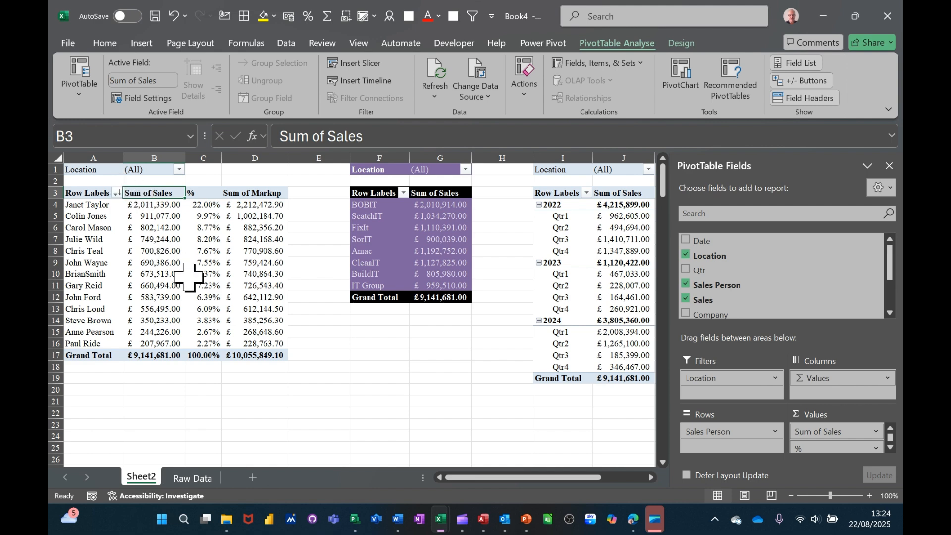
{"action": "type", "text": "Sa"}
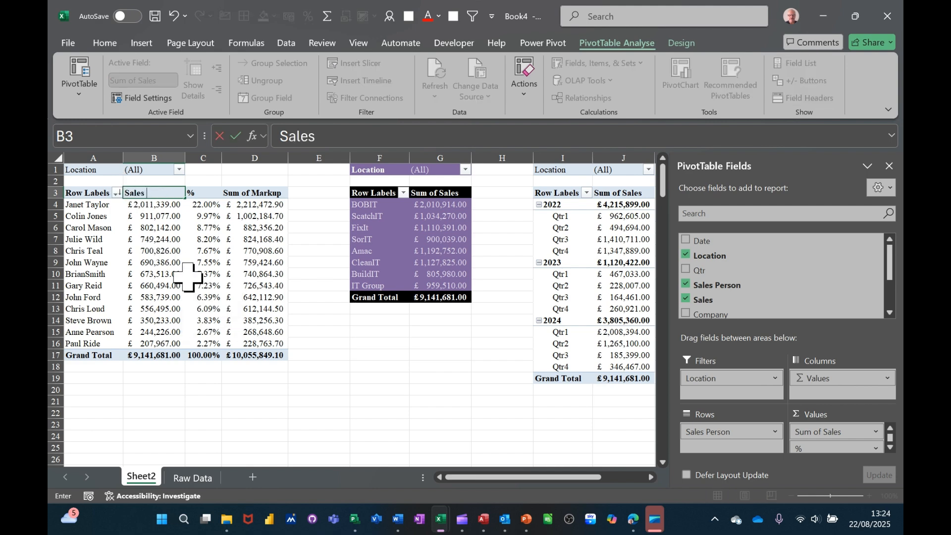
{"action": "left_click", "coordinate": [86, 192]}
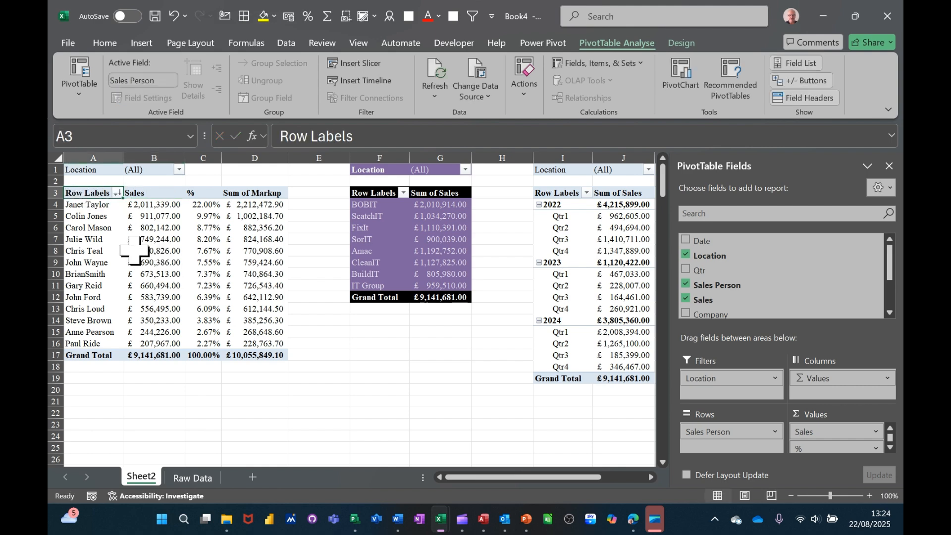
{"action": "type", "text": "Personnel"}
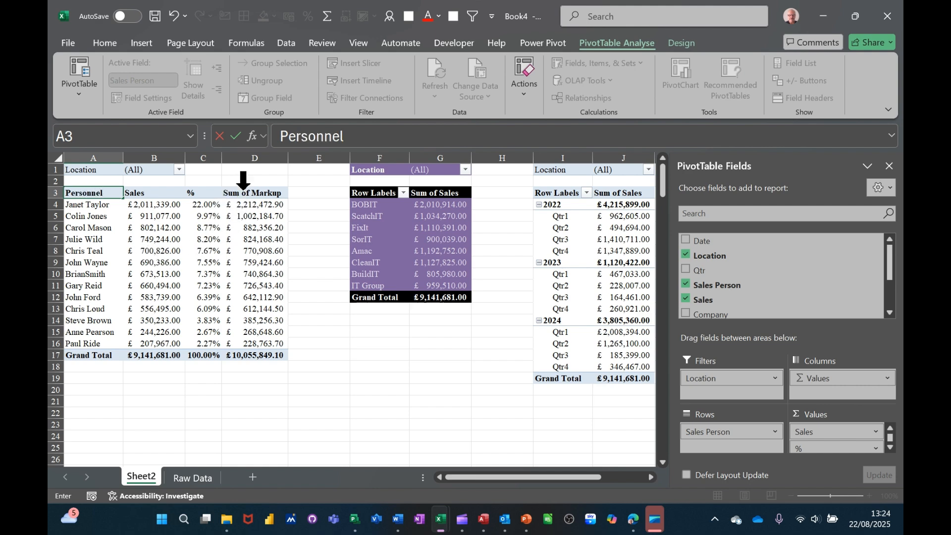
{"action": "left_click", "coordinate": [250, 193]}
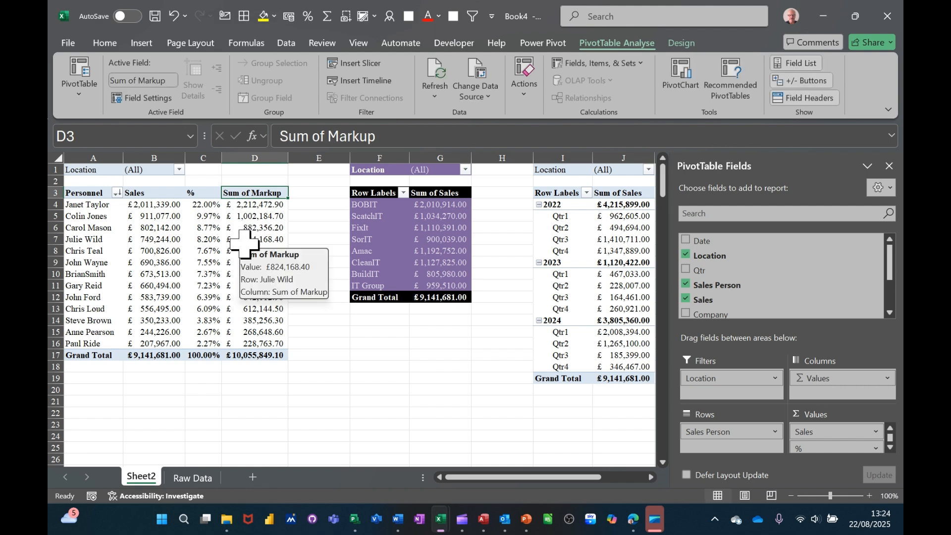
{"action": "type", "text": "Ma"}
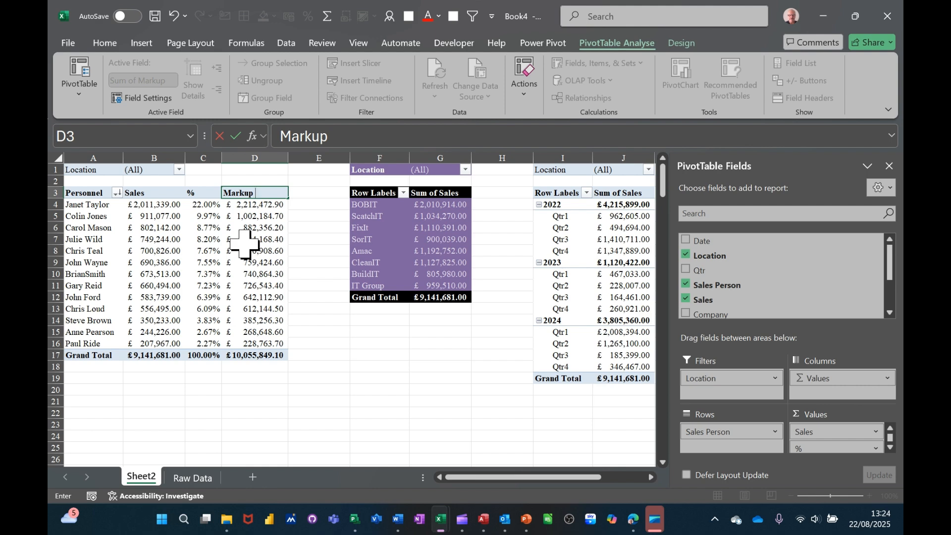
{"action": "type", "text": "rkup"}
{"action": "left_click", "coordinate": [244, 239]}
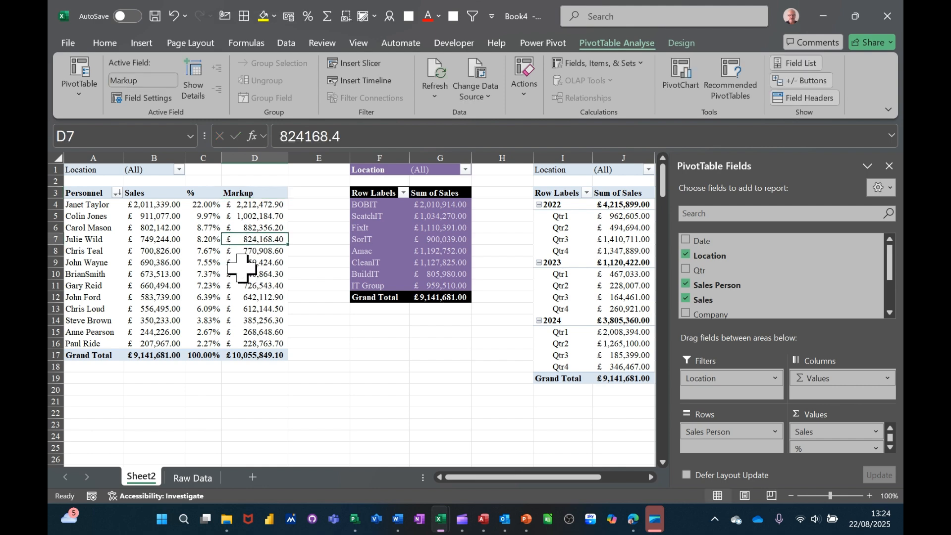
{"action": "key", "text": "F7"}
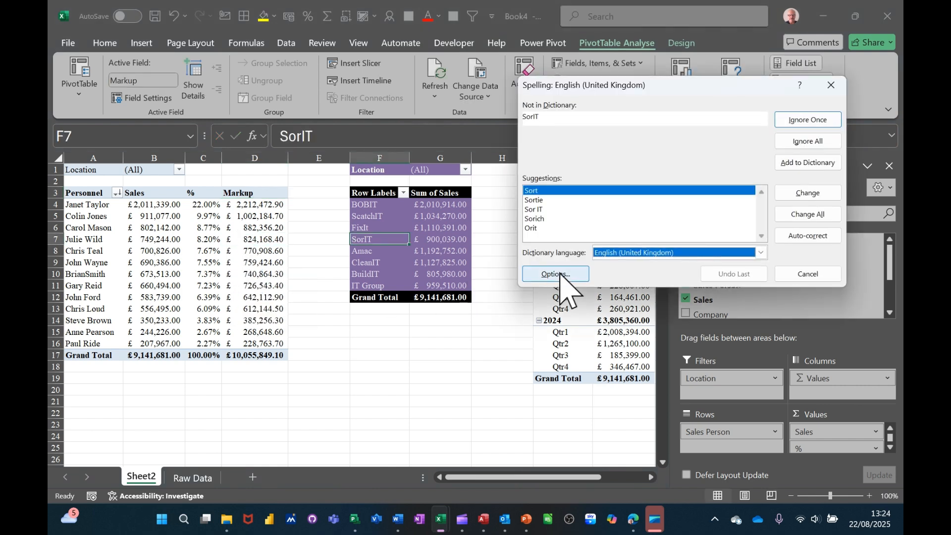
{"action": "left_click", "coordinate": [837, 87]}
{"action": "left_click", "coordinate": [212, 217]}
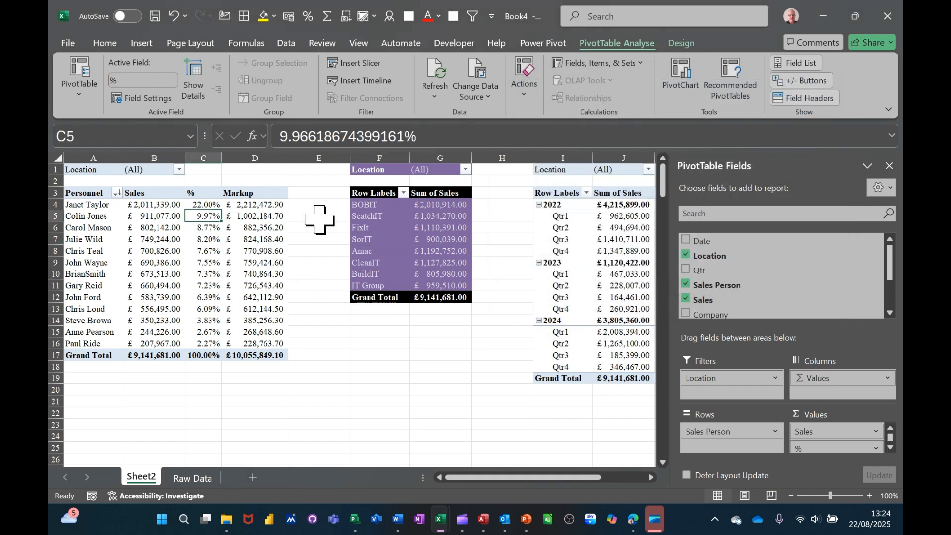
{"action": "left_click", "coordinate": [320, 219]}
{"action": "left_click", "coordinate": [250, 218]}
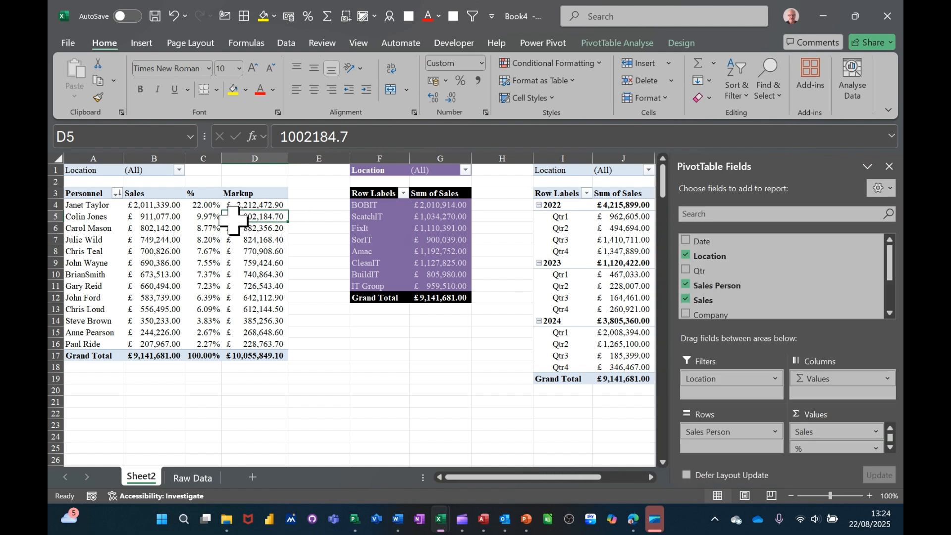
- Change the row heading of the salesperson PivotTable to Personel
{"action": "left_click", "coordinate": [94, 193]}
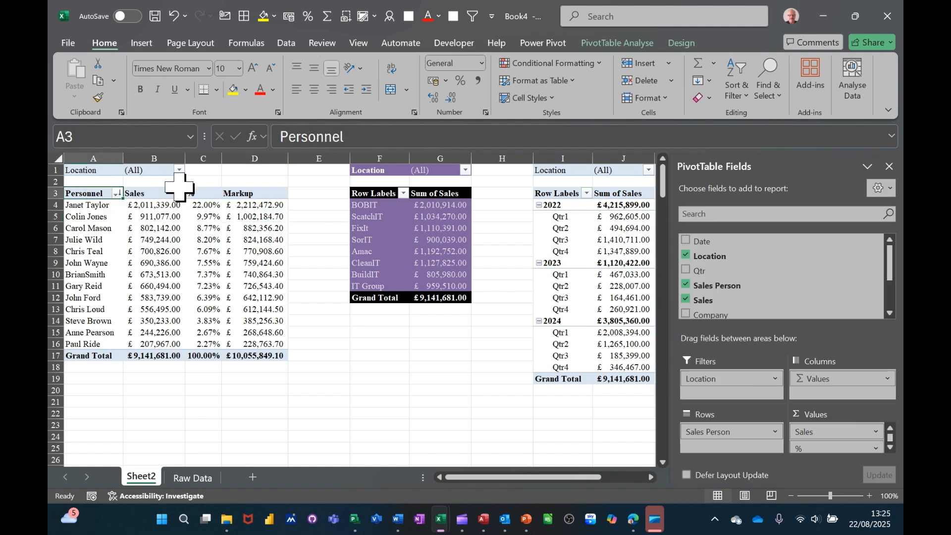
{"action": "left_click", "coordinate": [325, 141]}
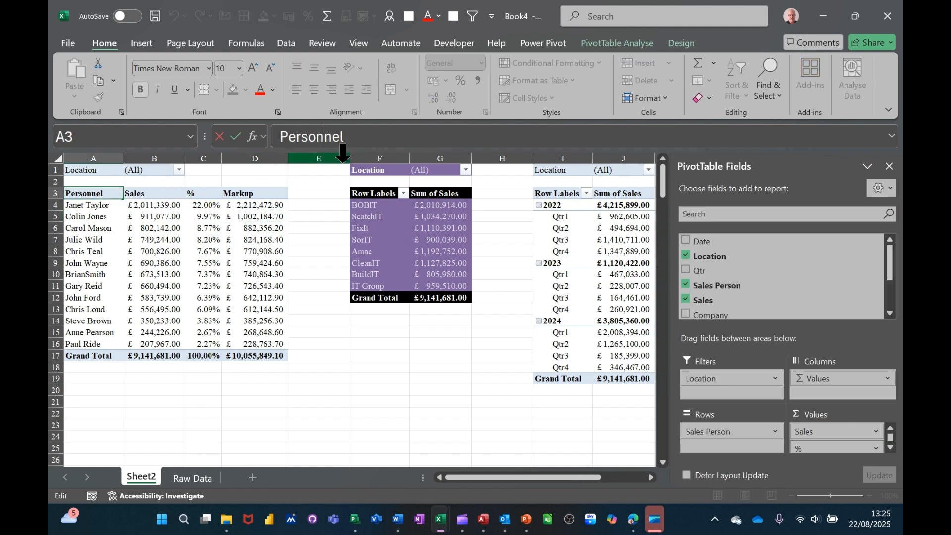
{"action": "key", "text": "Return"}
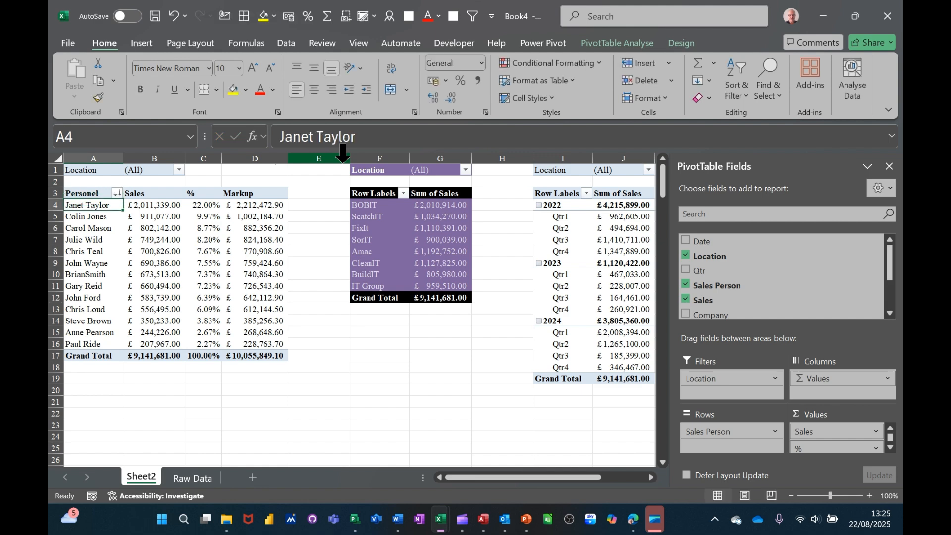
{"action": "left_click", "coordinate": [93, 195]}
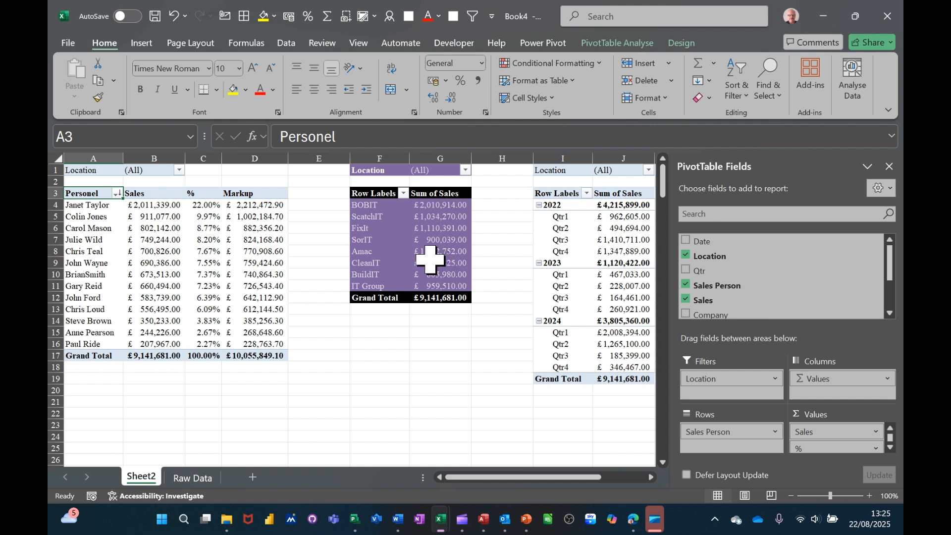
- Review the Sales and Markup values on Sheet2, the yearly % Diff PivotTable on Raw Data, and the quarterly PivotTable on Sheet2
{"action": "left_click", "coordinate": [248, 240]}
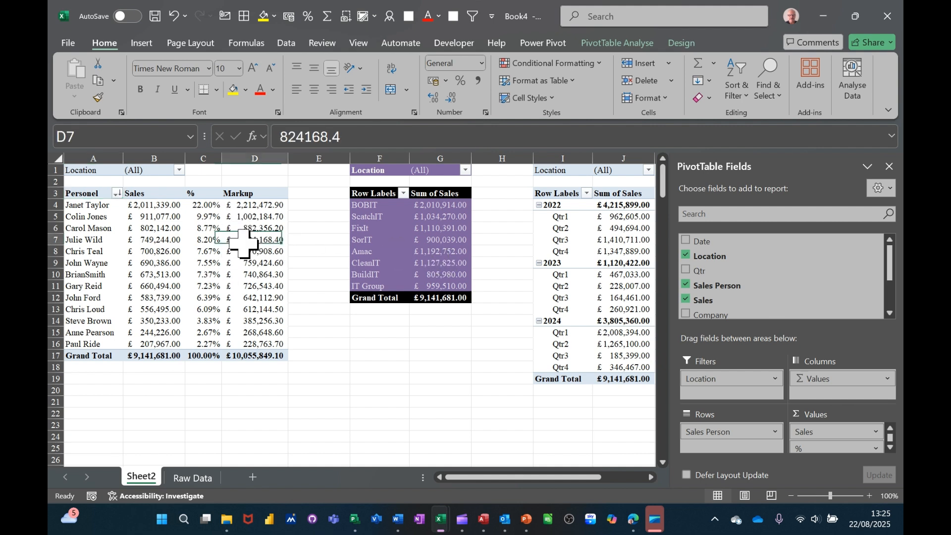
{"action": "mouse_move", "coordinate": [156, 240]}
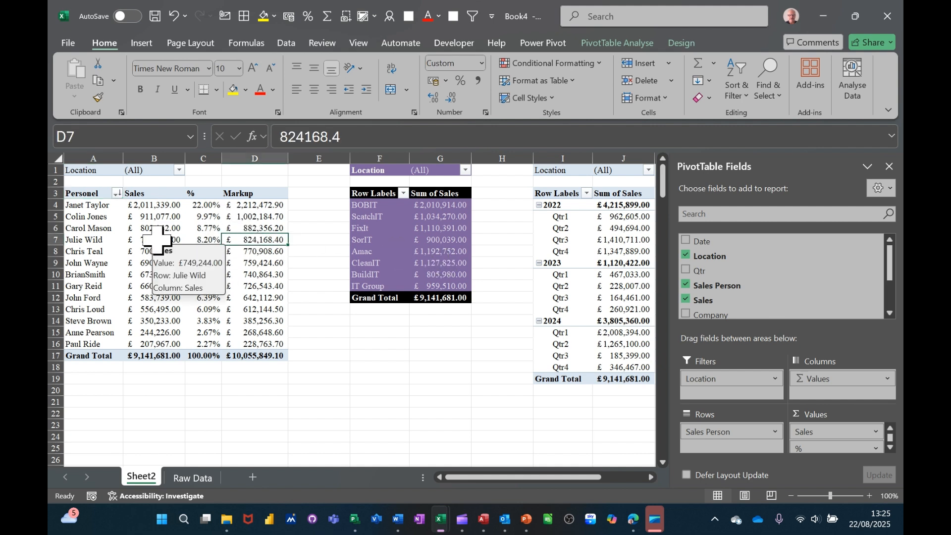
{"action": "left_click", "coordinate": [620, 43]}
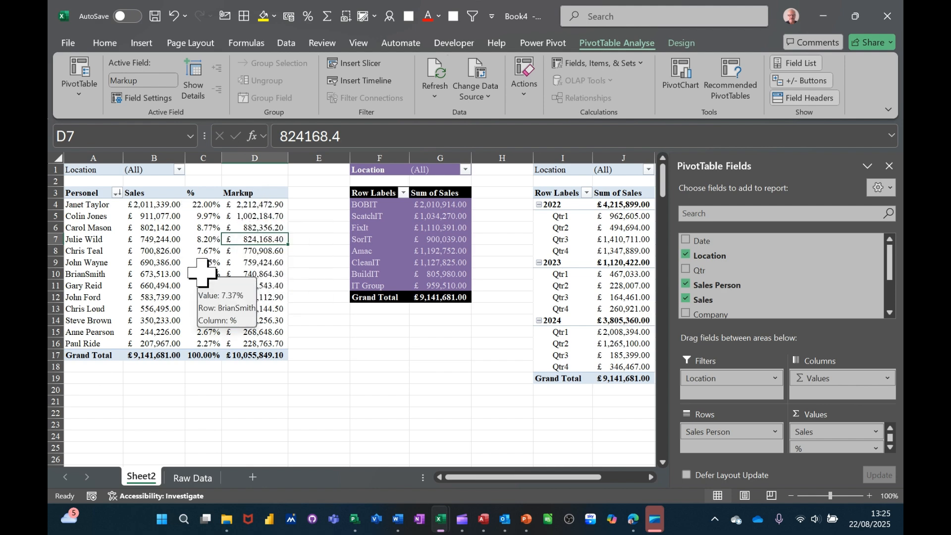
{"action": "left_click", "coordinate": [165, 238]}
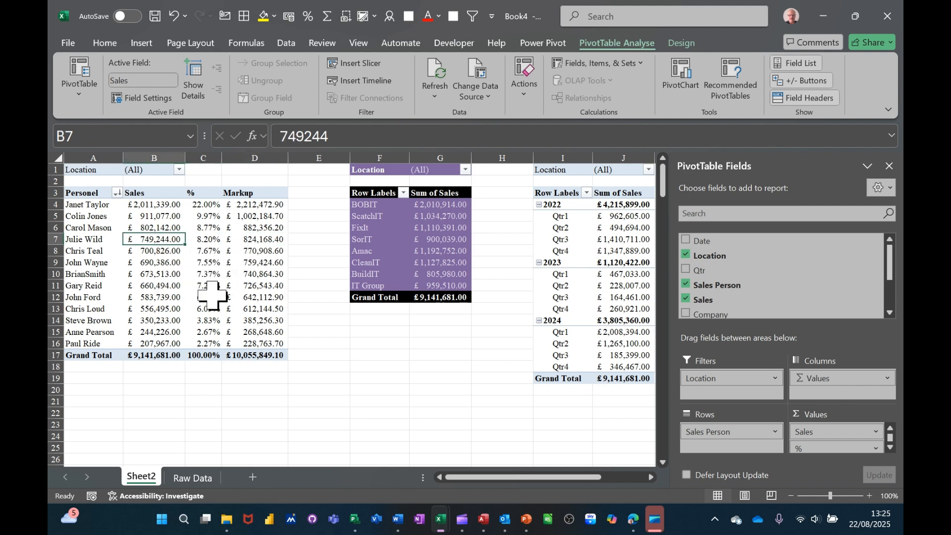
{"action": "left_click", "coordinate": [192, 478]}
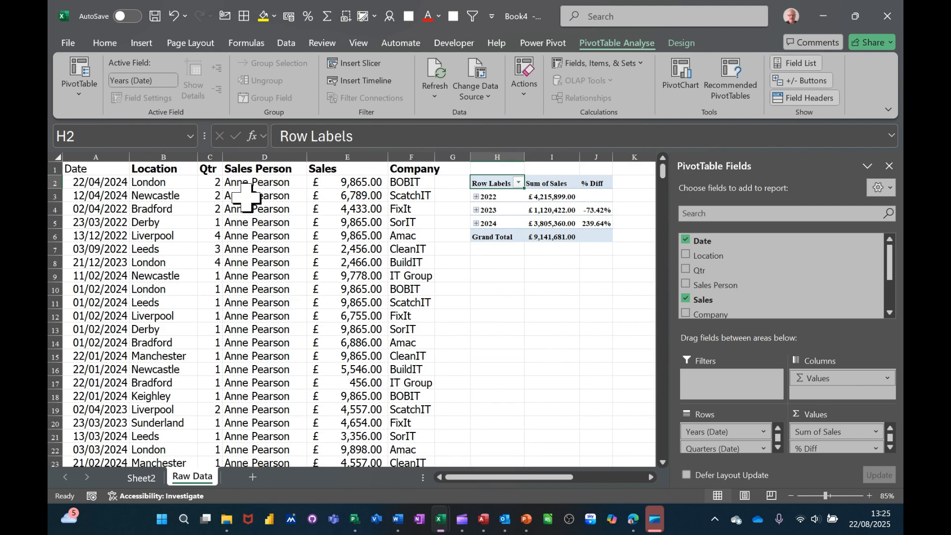
{"action": "left_click", "coordinate": [290, 235]}
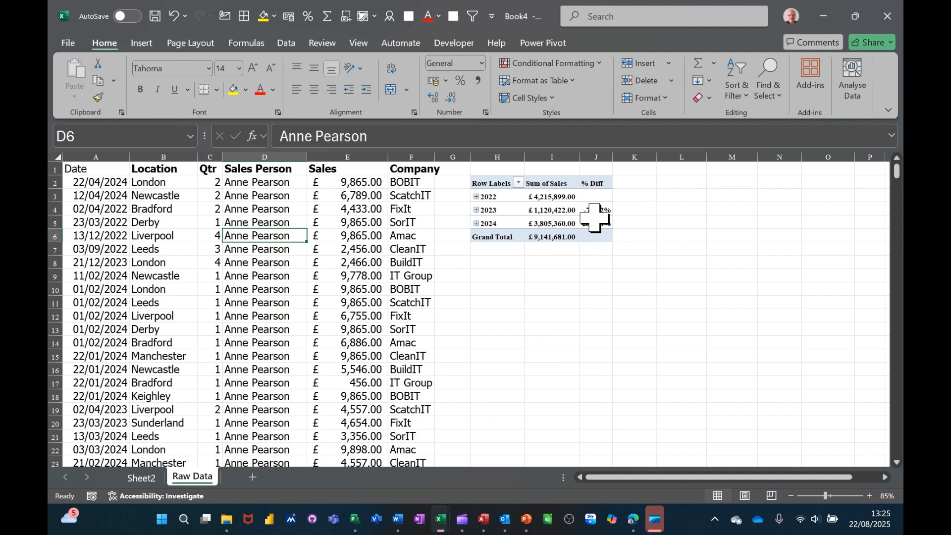
{"action": "left_click", "coordinate": [143, 478]}
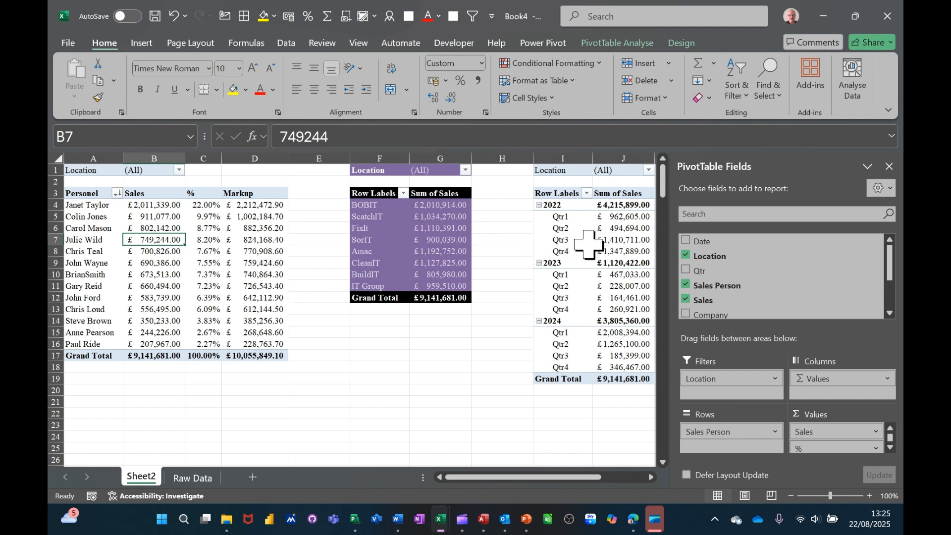
{"action": "mouse_move", "coordinate": [608, 237]}
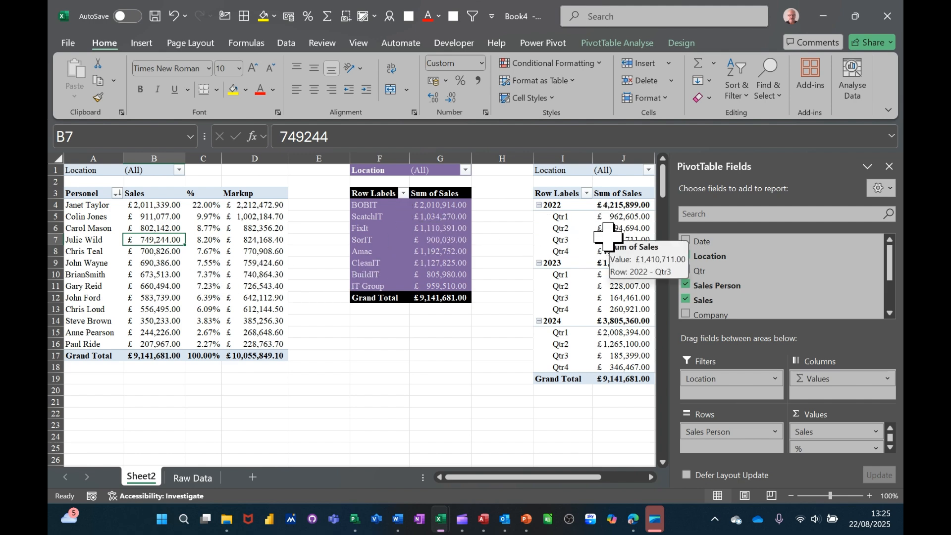
- Insert a Clustered Column PivotChart from the company sales PivotTable and move it below that table
{"action": "left_click", "coordinate": [435, 240]}
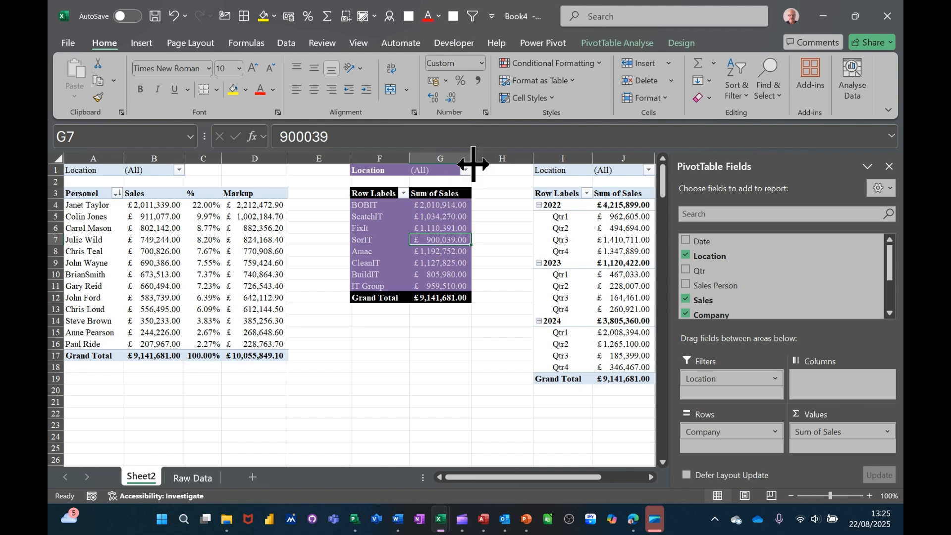
{"action": "left_click", "coordinate": [599, 42]}
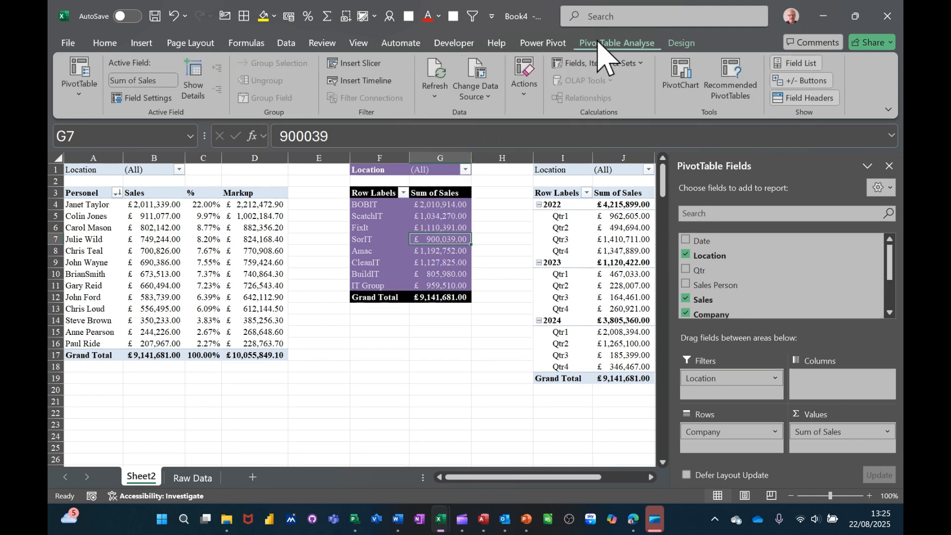
{"action": "left_click", "coordinate": [684, 80]}
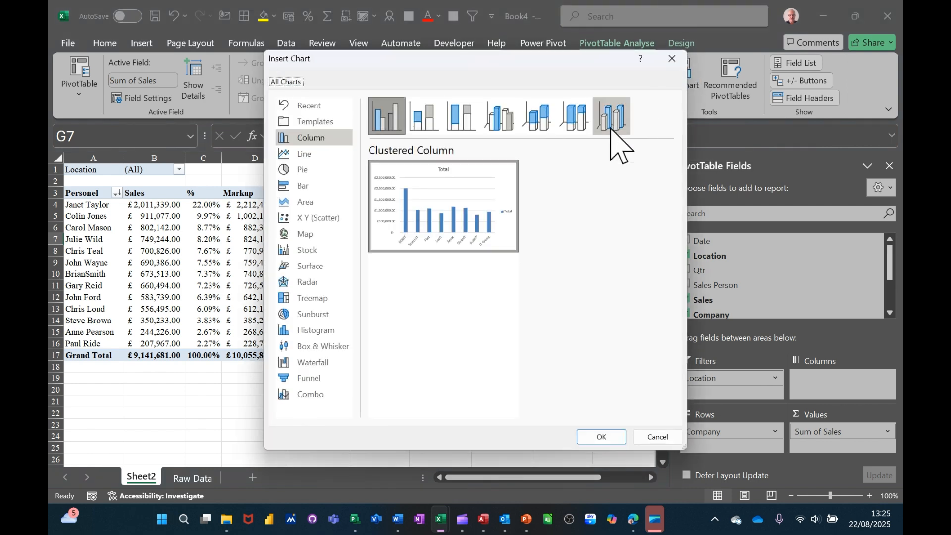
{"action": "mouse_move", "coordinate": [460, 228]}
{"action": "key", "text": "Return"}
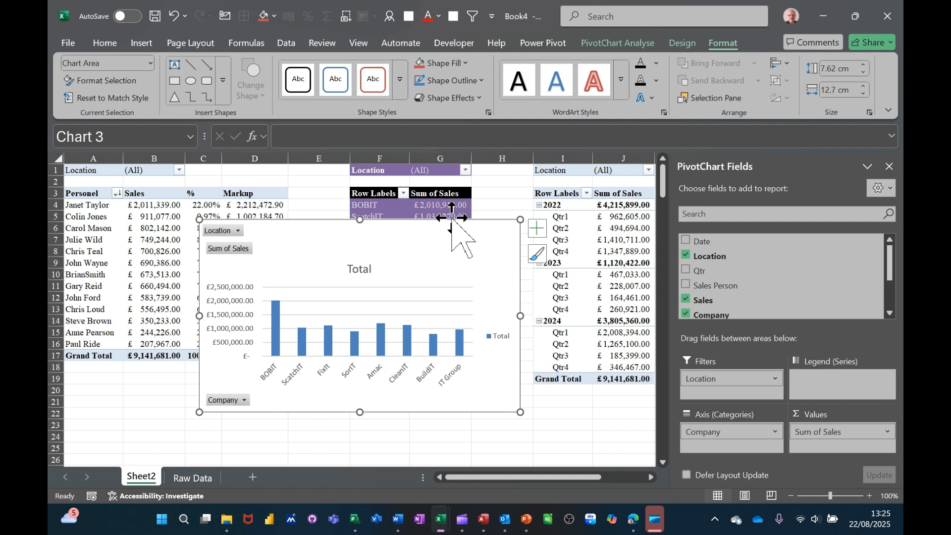
{"action": "left_click_drag", "start_coordinate": [452, 218], "coordinate": [454, 340]}
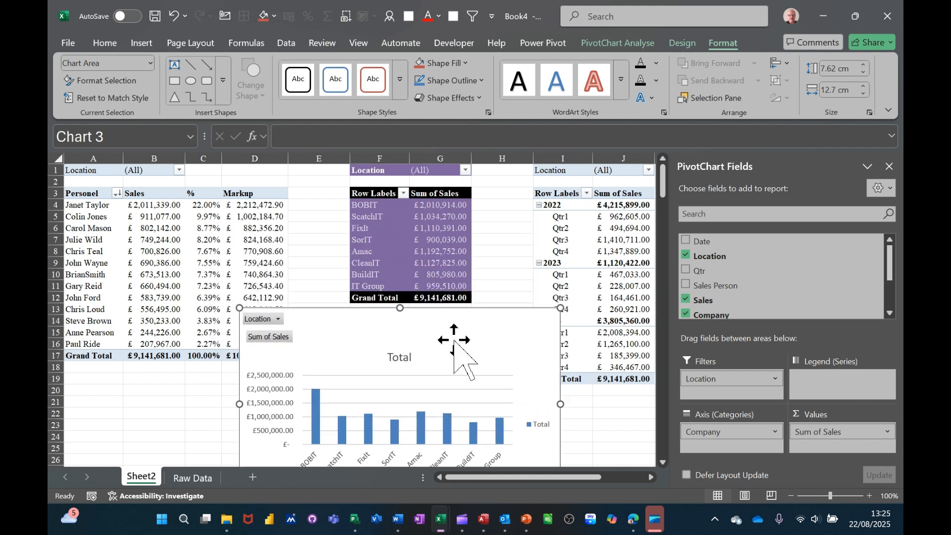
- Delete the title and the legend from the company sales PivotChart
{"action": "left_click", "coordinate": [399, 359]}
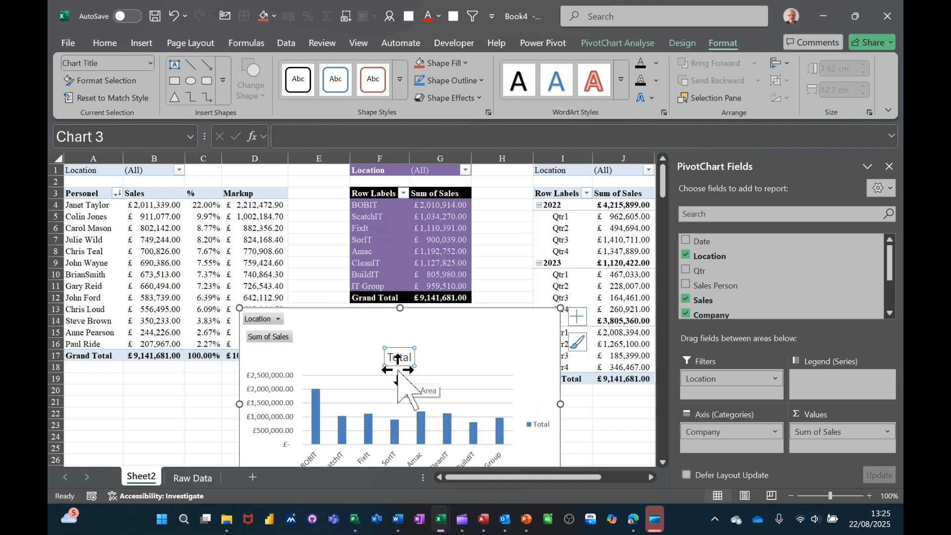
{"action": "key", "text": "Delete"}
{"action": "left_click", "coordinate": [538, 414]}
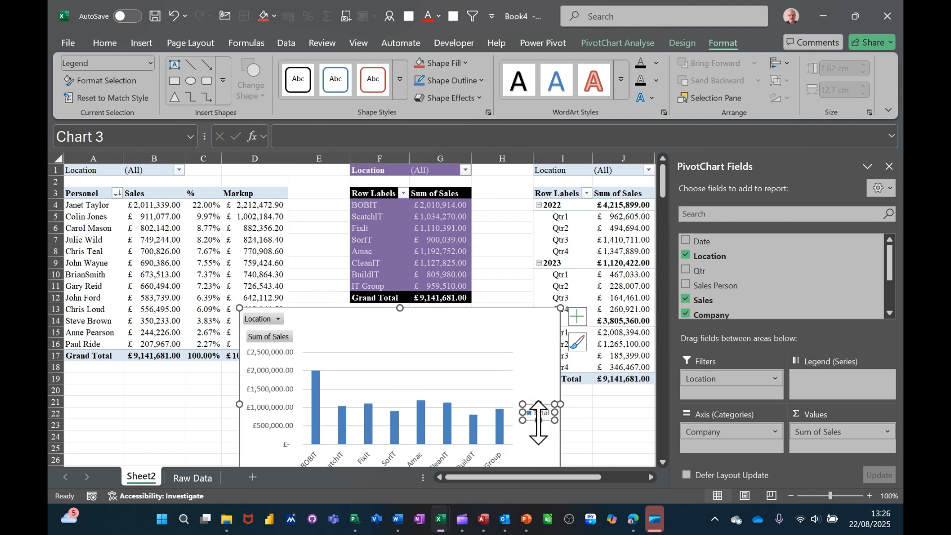
{"action": "key", "text": "Delete"}
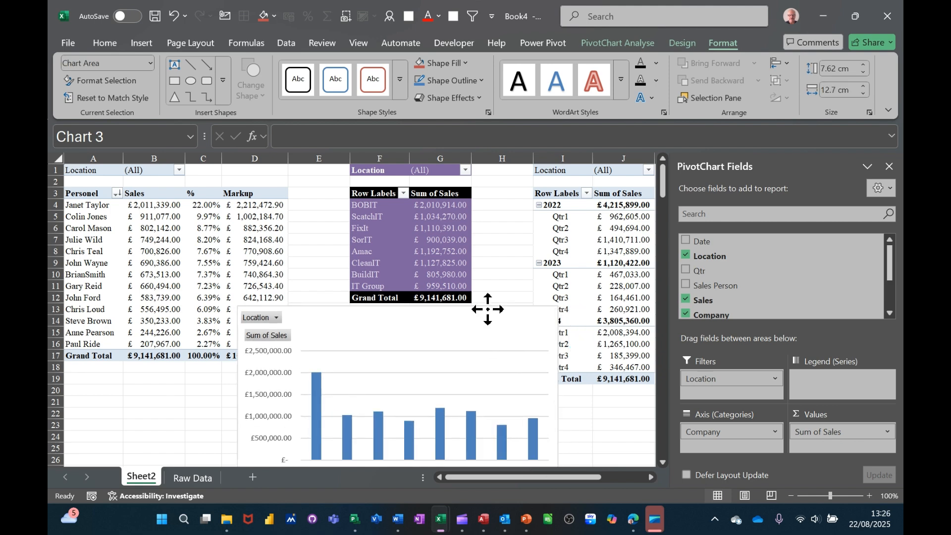
- Move the company sales PivotChart up and across on Sheet2, and relocate it to a new sheet named Chart1
{"action": "mouse_move", "coordinate": [488, 309]}
{"action": "left_mouse_down"}
{"action": "mouse_move", "coordinate": [459, 280]}
{"action": "mouse_move", "coordinate": [459, 244]}
{"action": "left_mouse_up"}
{"action": "right_click", "coordinate": [500, 252]}
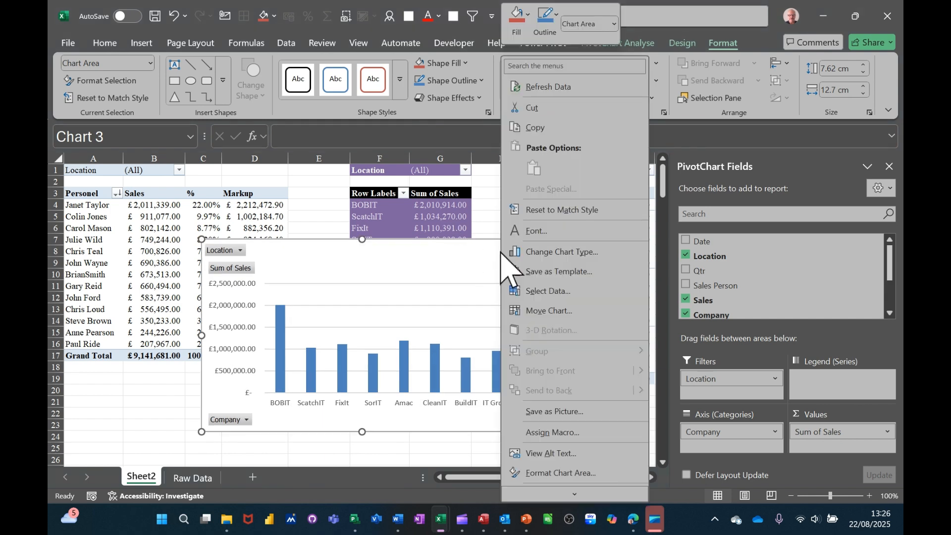
{"action": "left_click", "coordinate": [537, 311]}
{"action": "left_click", "coordinate": [459, 291]}
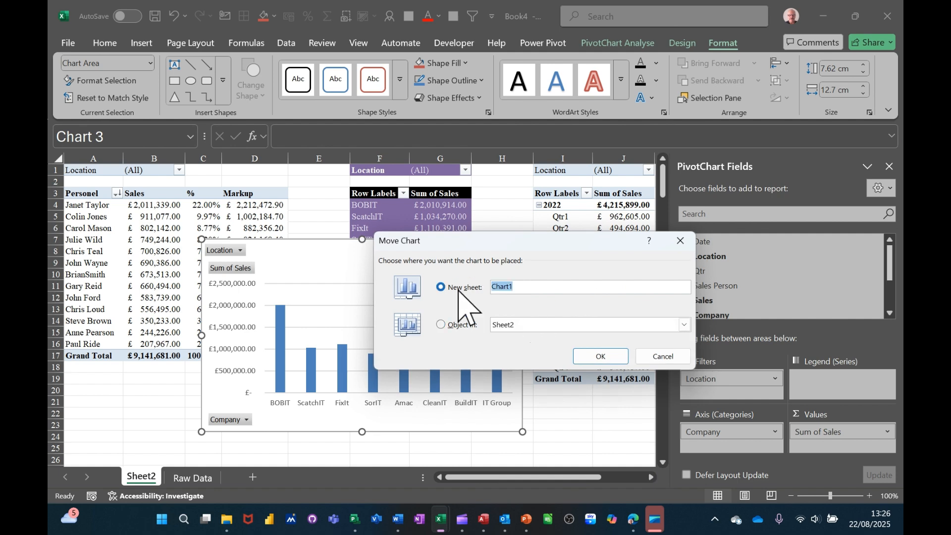
{"action": "left_click", "coordinate": [584, 357]}
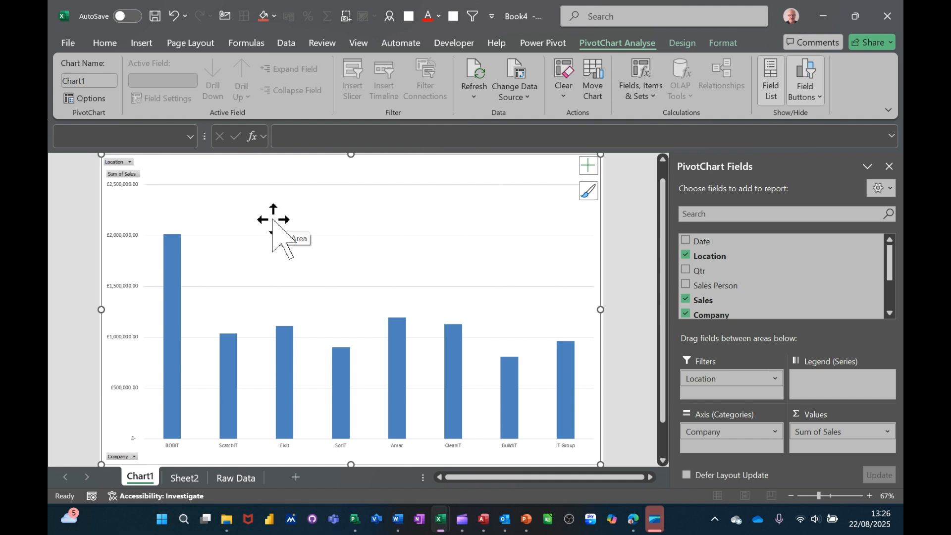
- Examine the Location filter choices of the PivotChart on Chart1 and close the list without changing the filter
{"action": "left_click", "coordinate": [131, 163]}
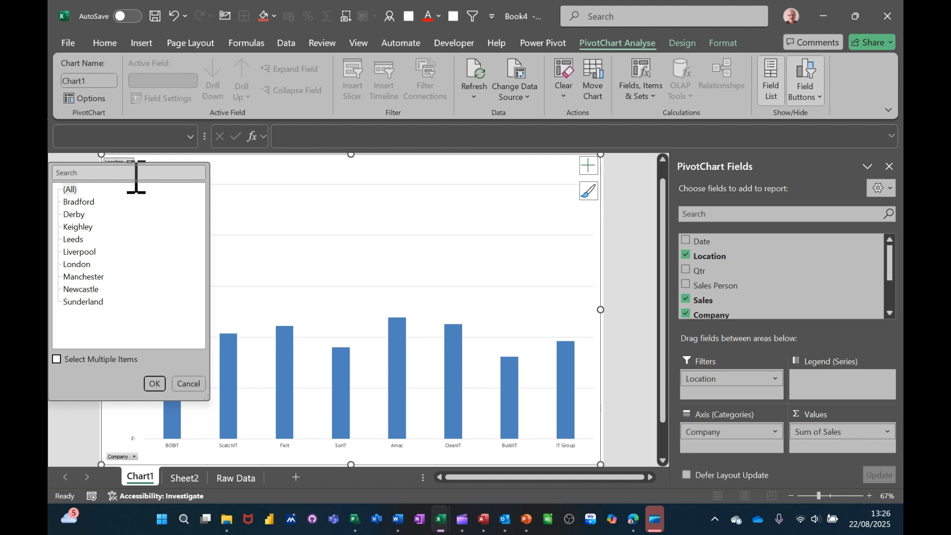
{"action": "left_click", "coordinate": [187, 385]}
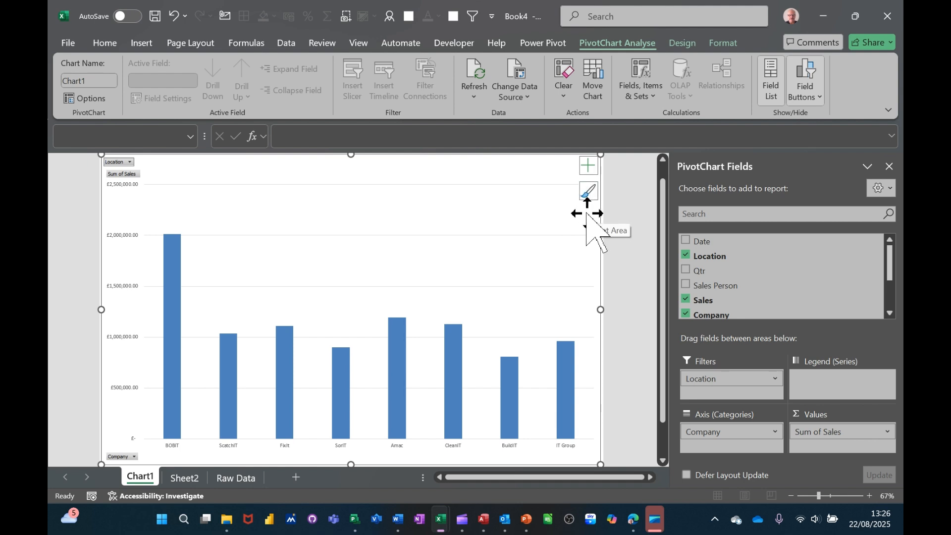
{"action": "left_click", "coordinate": [622, 223]}
- Insert a trial Clustered Column PivotChart from the company sales PivotTable on Sheet2 and delete it
{"action": "left_click", "coordinate": [175, 477]}
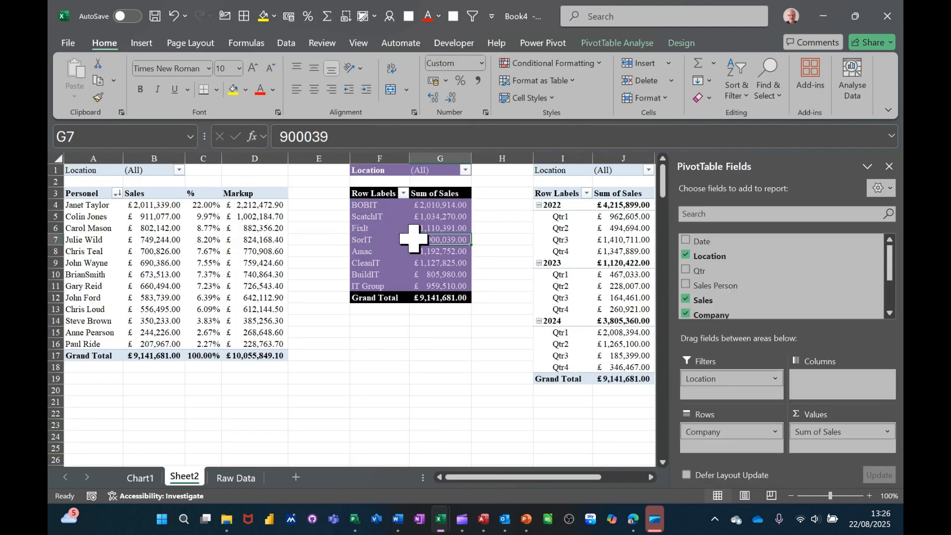
{"action": "left_click", "coordinate": [139, 44]}
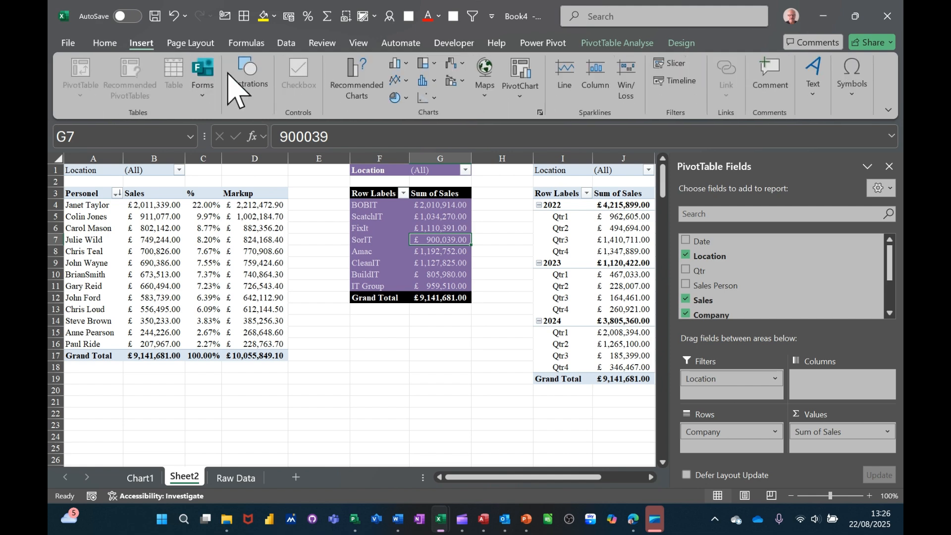
{"action": "left_click", "coordinate": [396, 65]}
{"action": "left_click", "coordinate": [406, 111]}
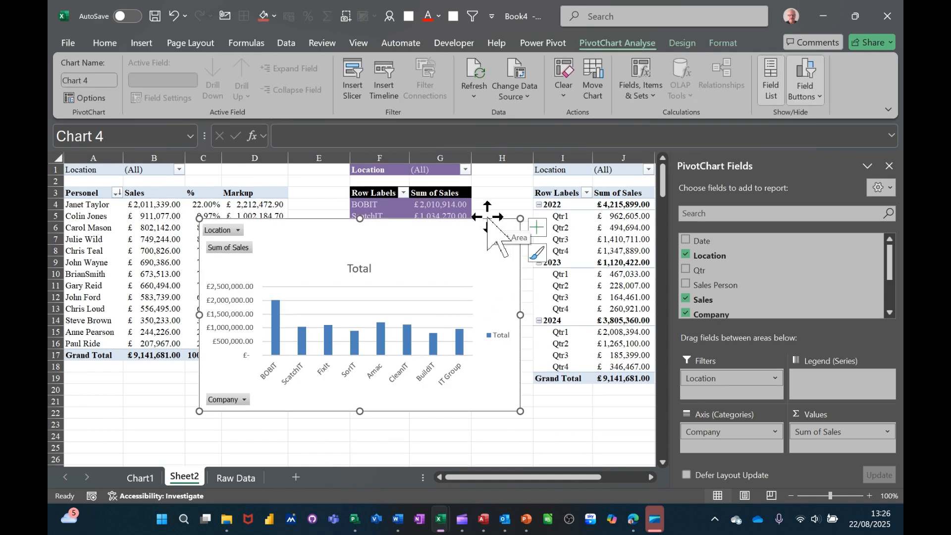
{"action": "left_click_drag", "start_coordinate": [479, 232], "coordinate": [477, 238]}
{"action": "key", "text": "Delete"}
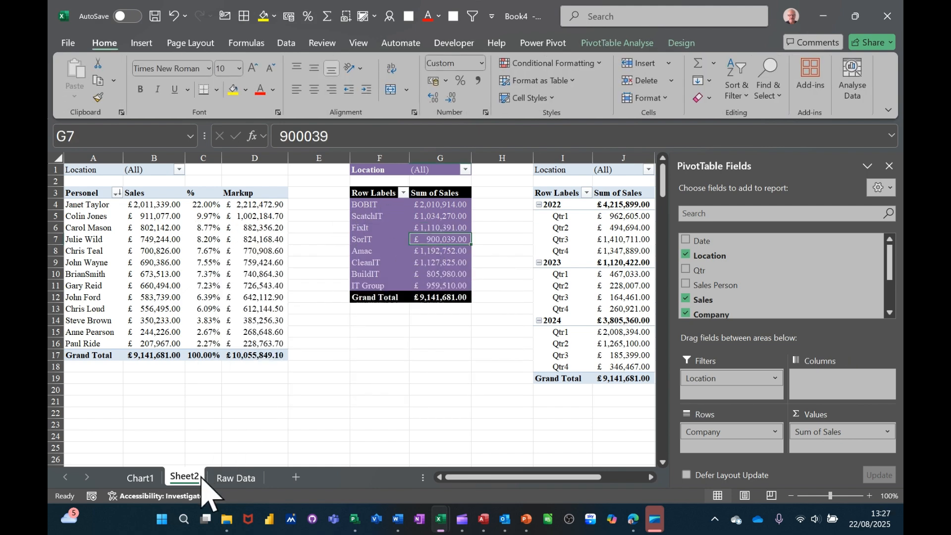
- Insert a trial 2D Clustered Column chart from cells D2:E6 on Raw Data and delete it
{"action": "left_click", "coordinate": [229, 479]}
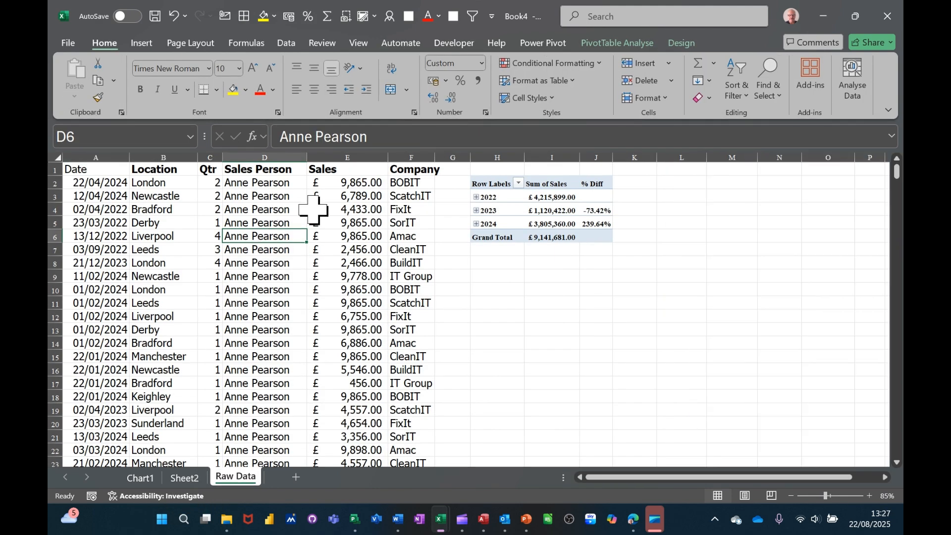
{"action": "left_click_drag", "start_coordinate": [249, 185], "coordinate": [349, 238]}
{"action": "left_click", "coordinate": [141, 43]}
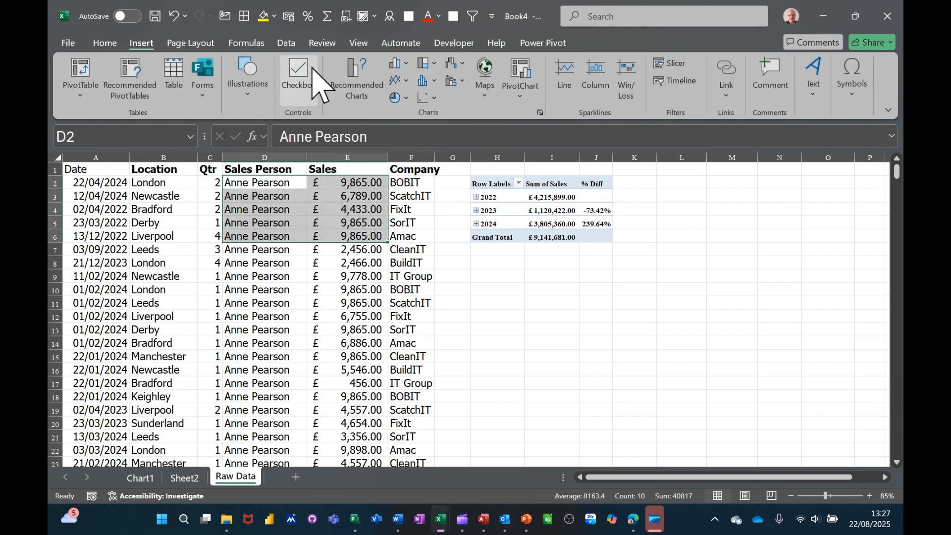
{"action": "left_click", "coordinate": [396, 64]}
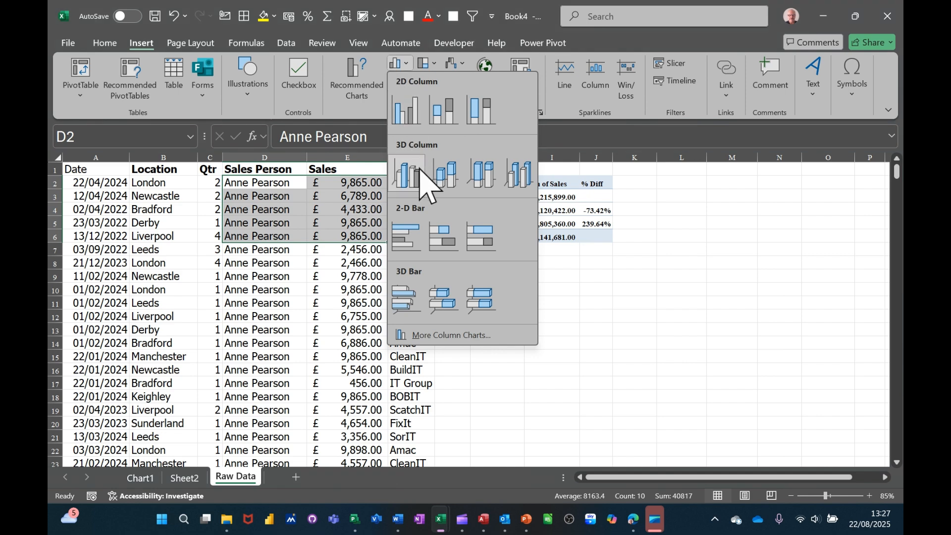
{"action": "left_click", "coordinate": [416, 123]}
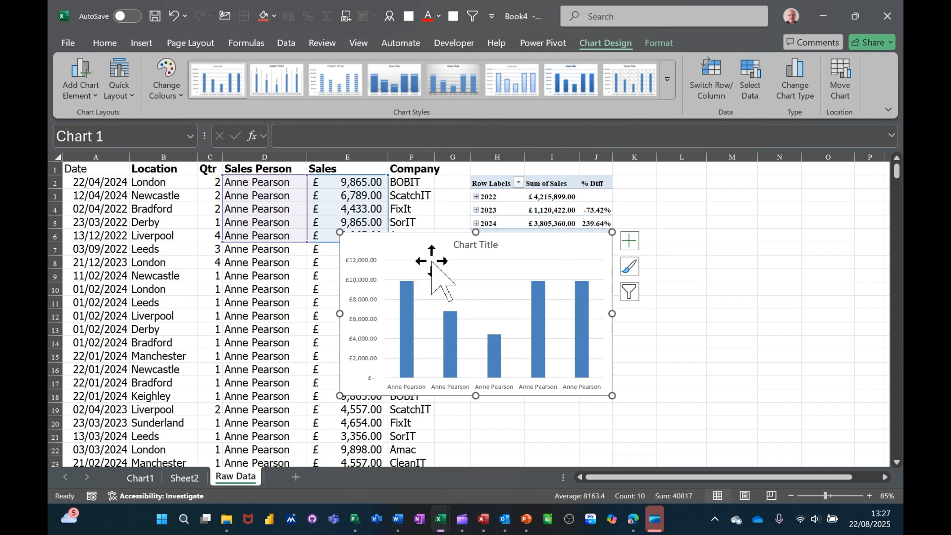
{"action": "key", "text": "Delete"}
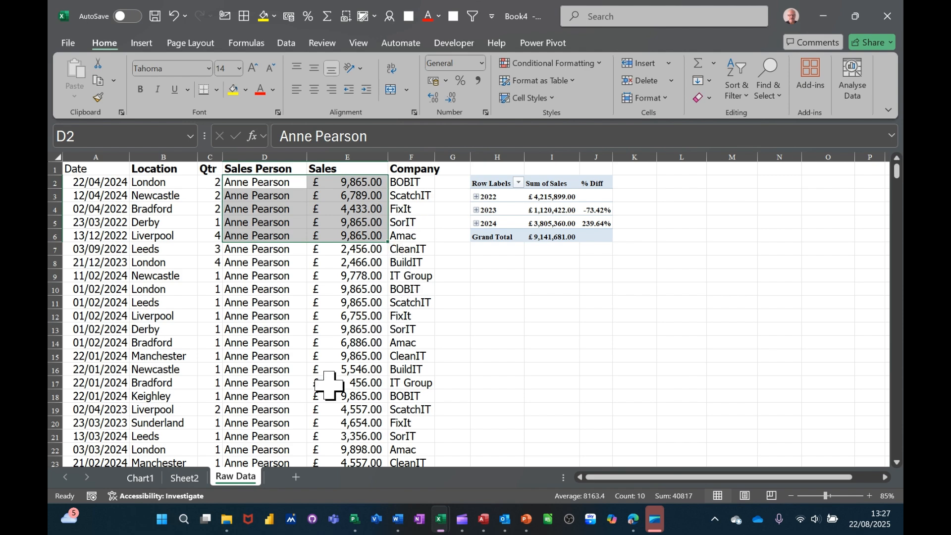
- Look at the Location filter on the Chart1 PivotChart again and return to Sheet2
{"action": "left_click", "coordinate": [139, 475]}
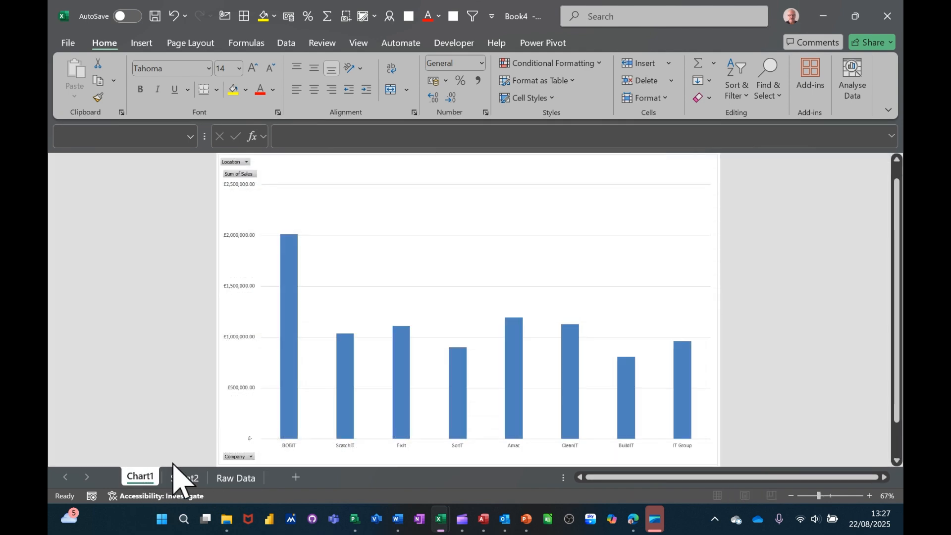
{"action": "left_click", "coordinate": [246, 162]}
{"action": "left_click", "coordinate": [232, 216]}
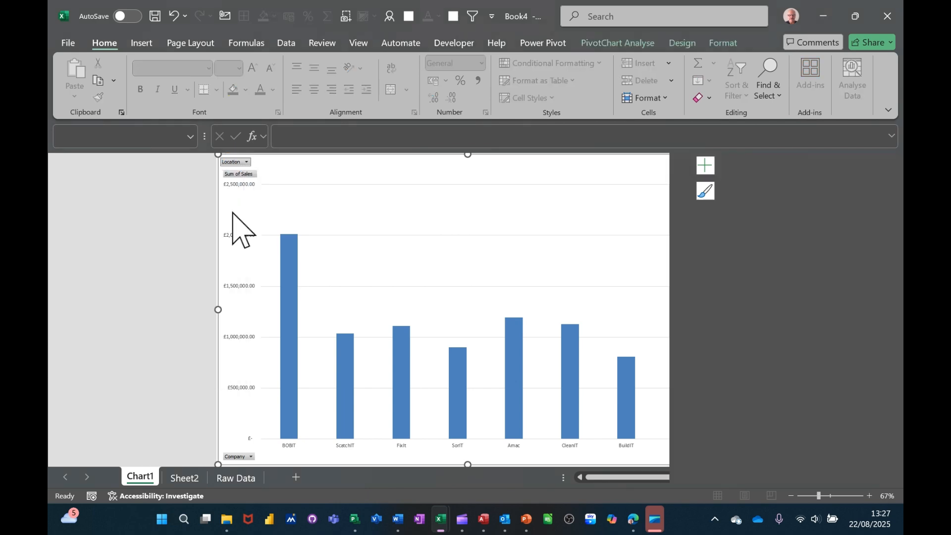
{"action": "left_click", "coordinate": [184, 477]}
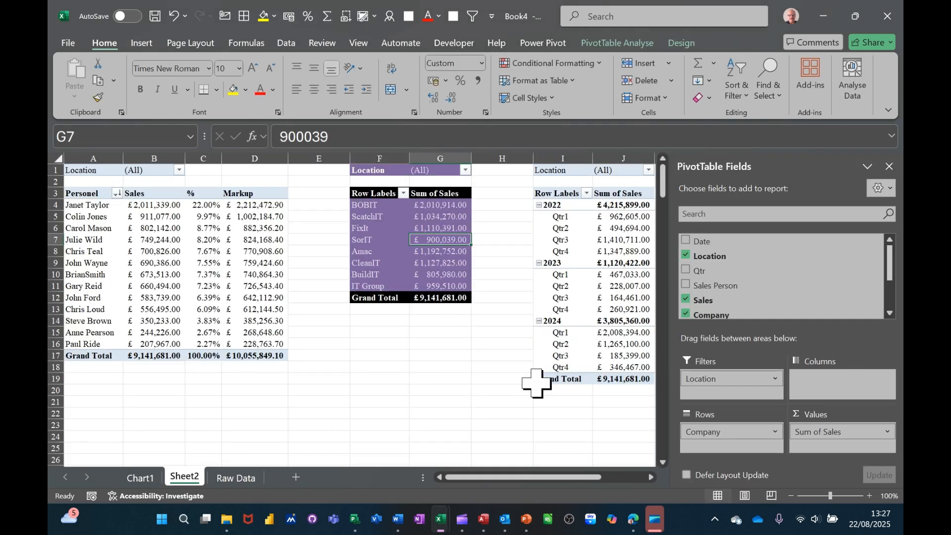